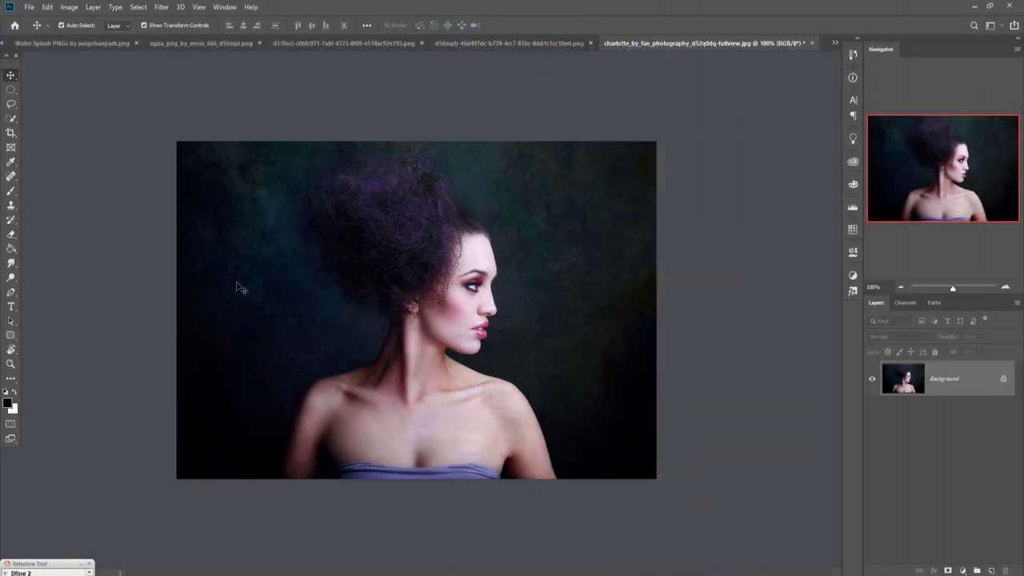
Step: With the Pen tool at high zoom, trace from the image bottom up the shoulder to the hair
click(12, 292)
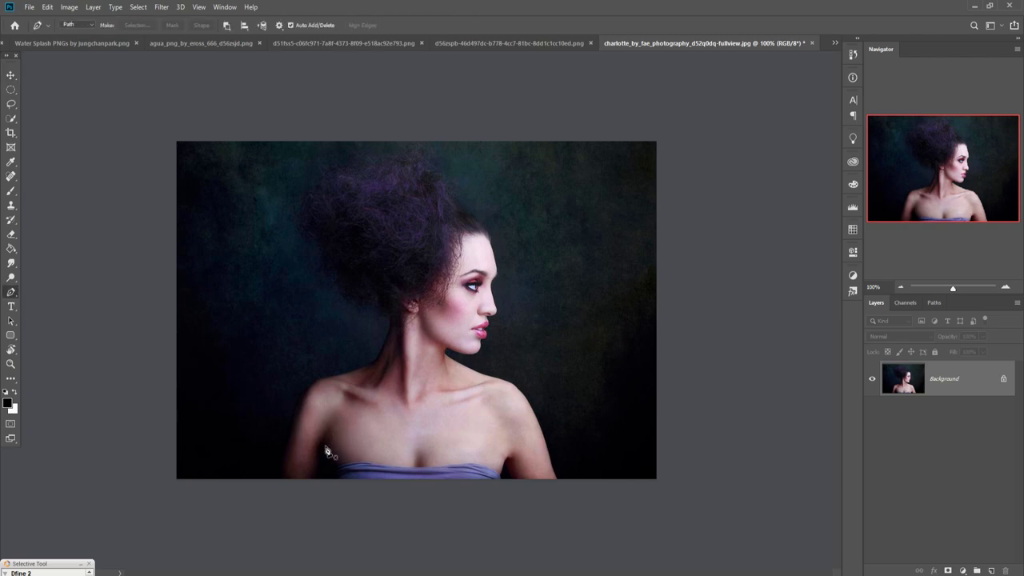
key(ctrl+plus)
key(ctrl+plus)
key(ctrl+plus)
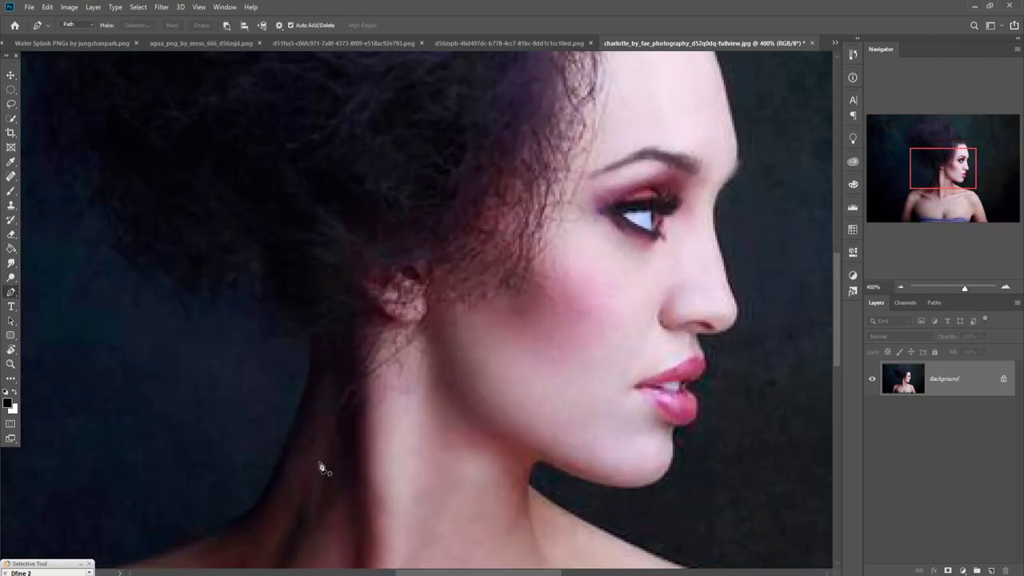
mouse_move(326, 469)
mouse_down()
mouse_move(509, 235)
mouse_move(543, 125)
mouse_move(533, 201)
mouse_move(369, 448)
mouse_up()
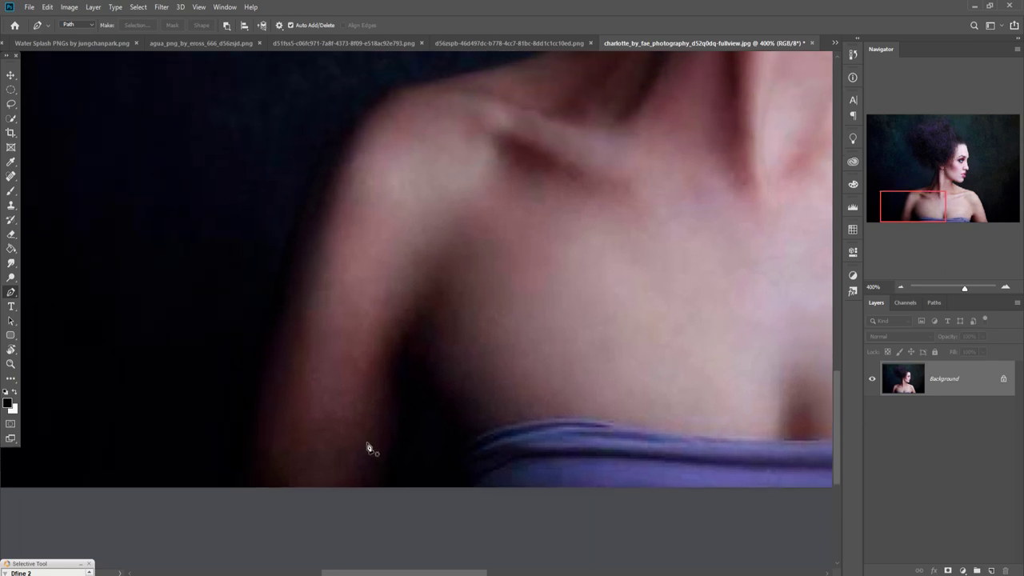
click(238, 488)
click(293, 237)
click(365, 343)
click(434, 331)
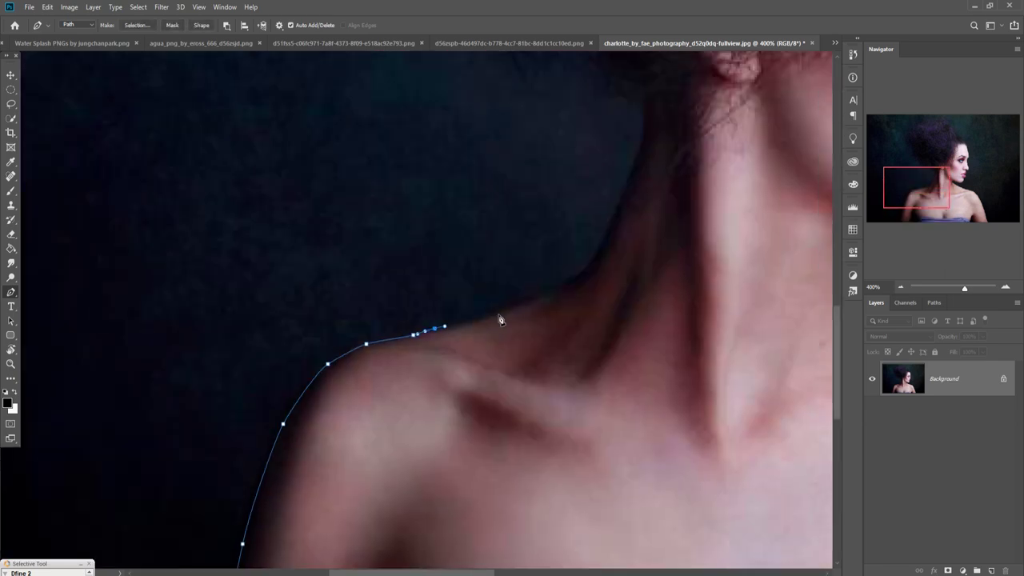
click(407, 276)
drag(404, 274, 96, 531)
Step: Continue the path along the hair outline, face profile, lips, chin and jawline
click(667, 365)
click(702, 407)
drag(701, 407, 701, 119)
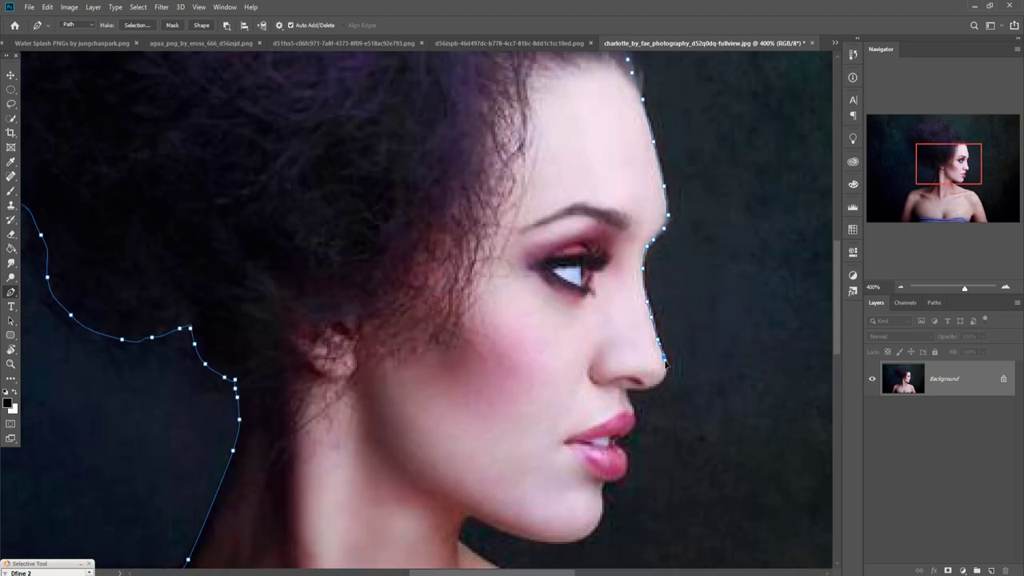
click(665, 364)
click(637, 426)
click(606, 480)
click(584, 545)
click(510, 542)
click(467, 550)
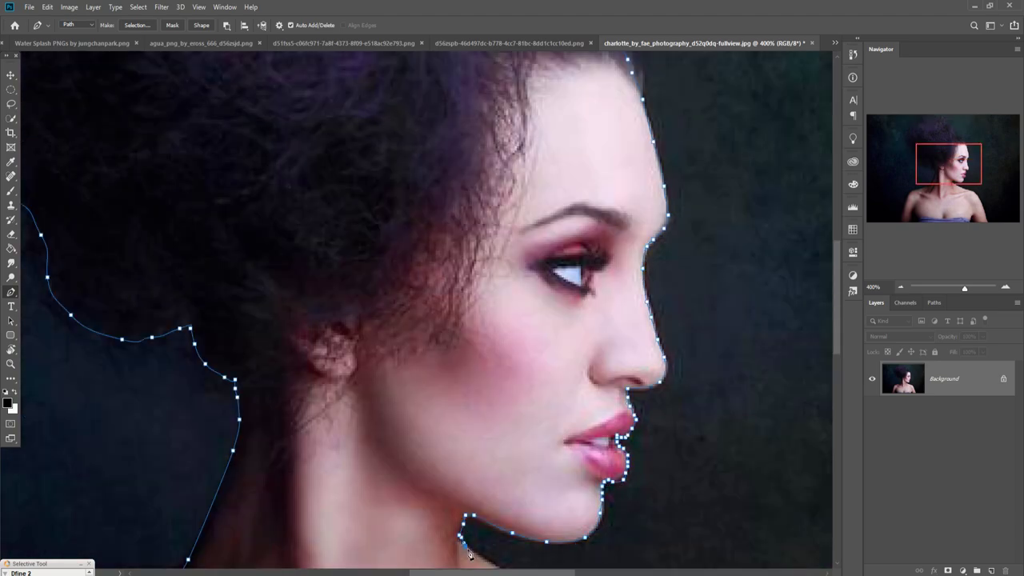
drag(468, 552, 384, 376)
Step: Close the path down the neck and around the shoulder
click(419, 405)
click(513, 450)
drag(513, 451, 396, 204)
click(462, 224)
click(511, 238)
click(551, 270)
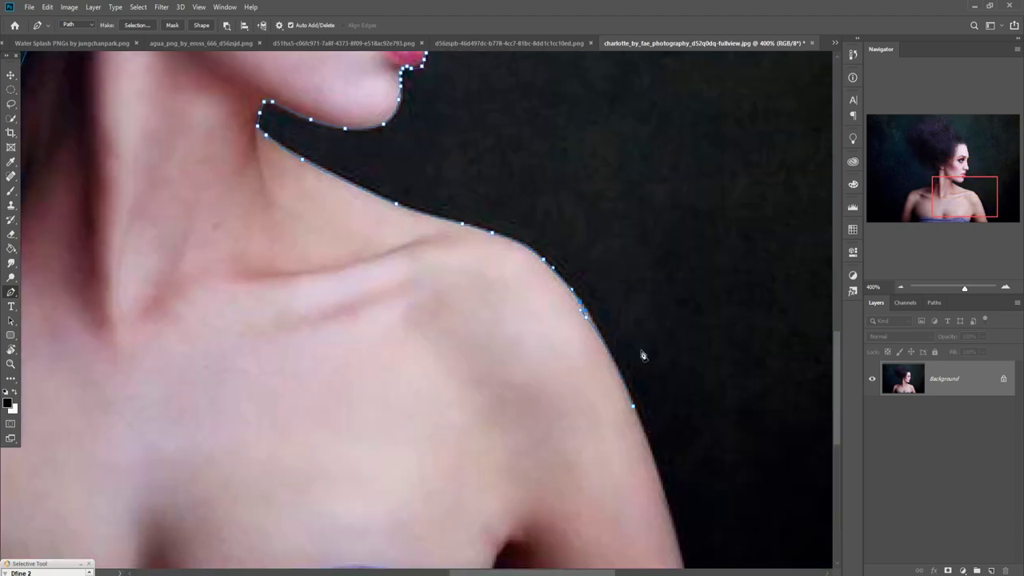
scroll(413, 283, down, 5)
scroll(107, 267, left, 5)
scroll(221, 245, left, 5)
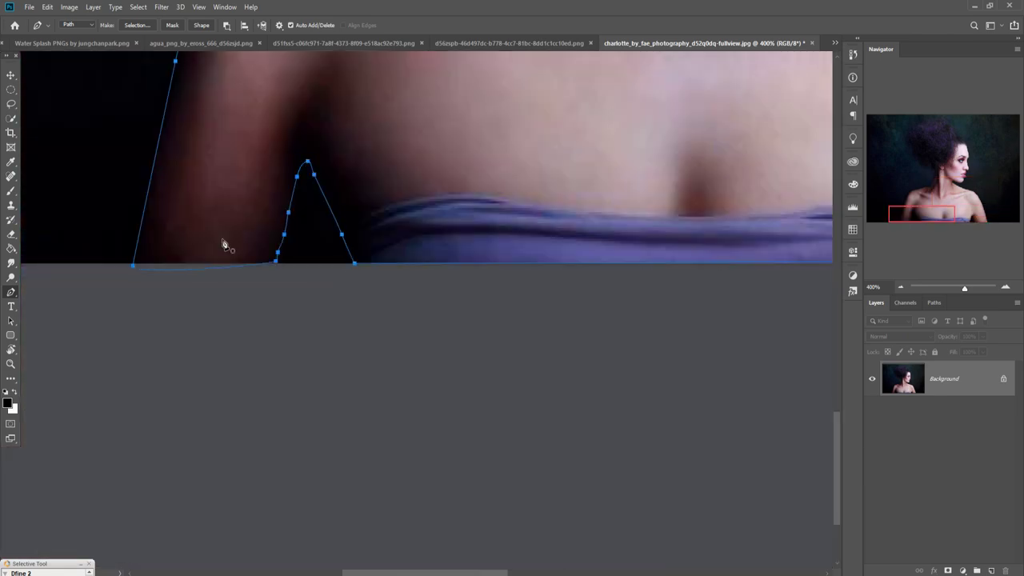
scroll(224, 230, up, 2)
key(ctrl+0)
Step: Make a selection from the path with 0 feather
right_click(434, 261)
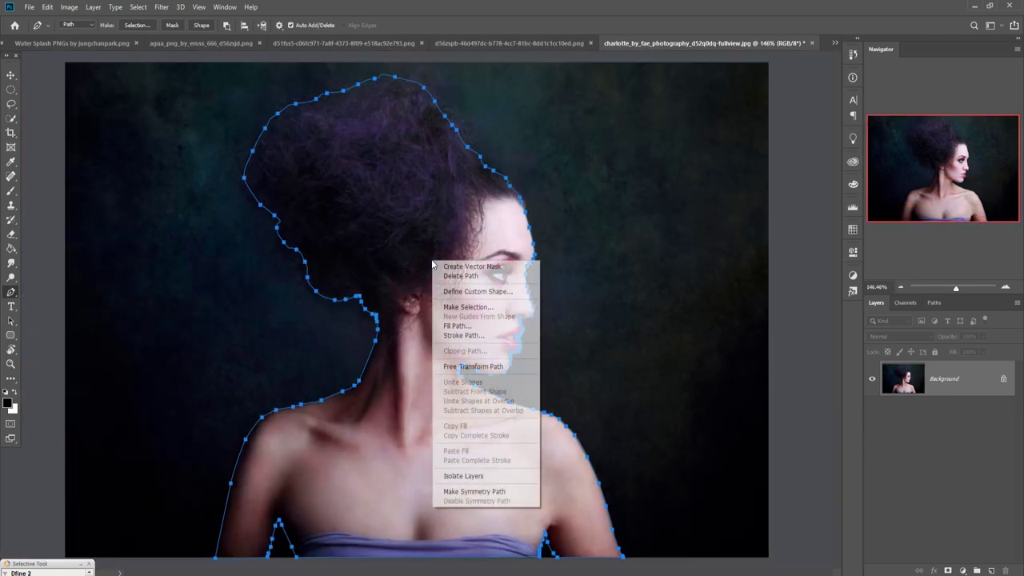
click(468, 307)
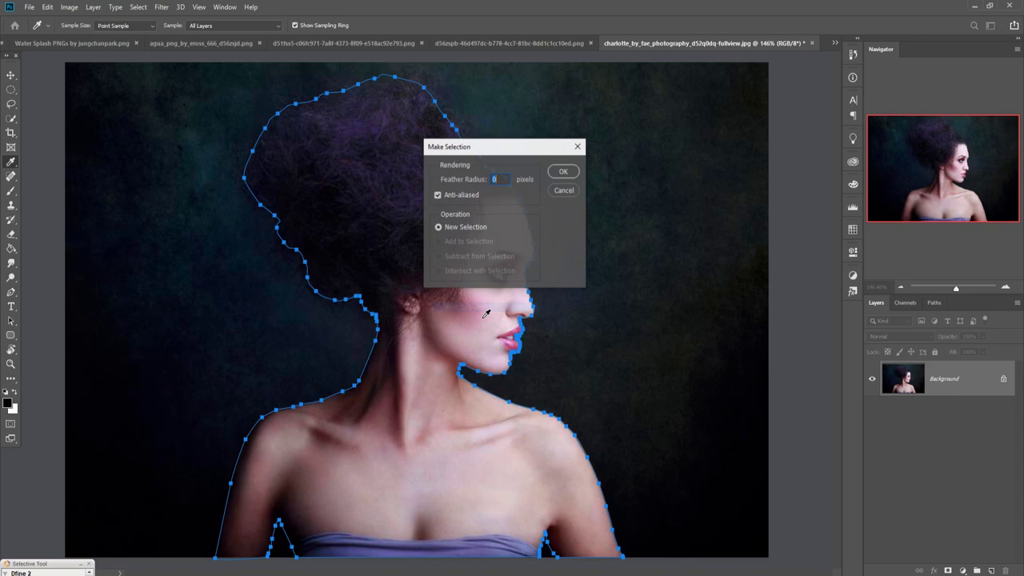
click(563, 172)
Step: Invert the selection, switch to the Move tool, and start a new 1280×720 px, 300 ppi document
click(138, 6)
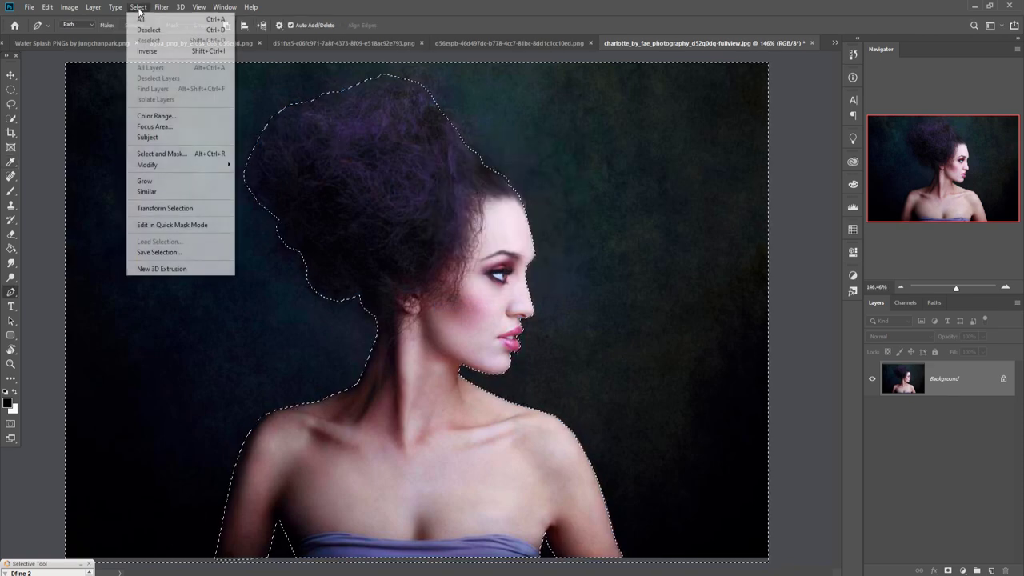
click(145, 49)
key(v)
click(28, 6)
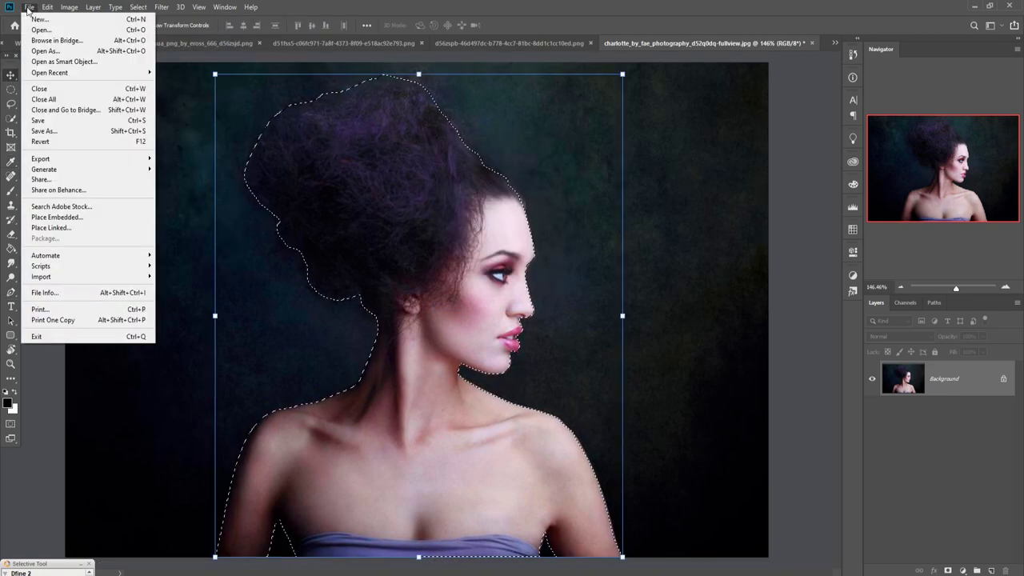
click(36, 19)
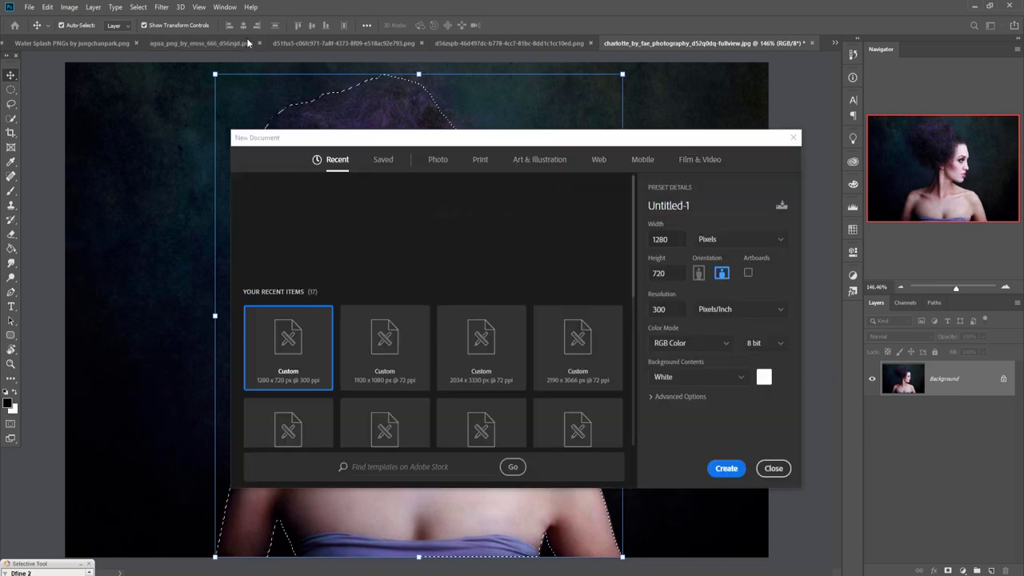
Step: Create the new white 1280×720 document
click(725, 468)
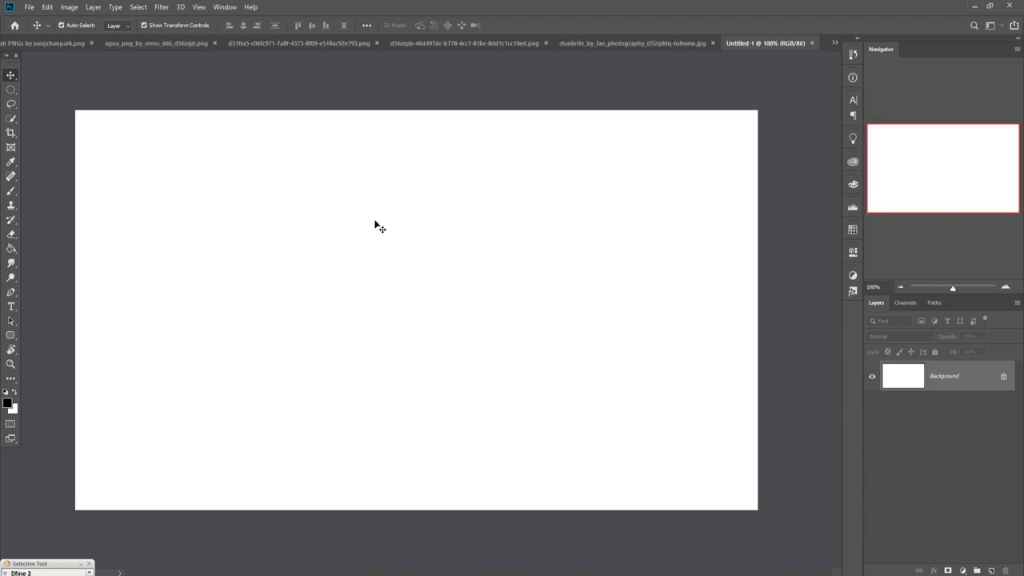
click(10, 120)
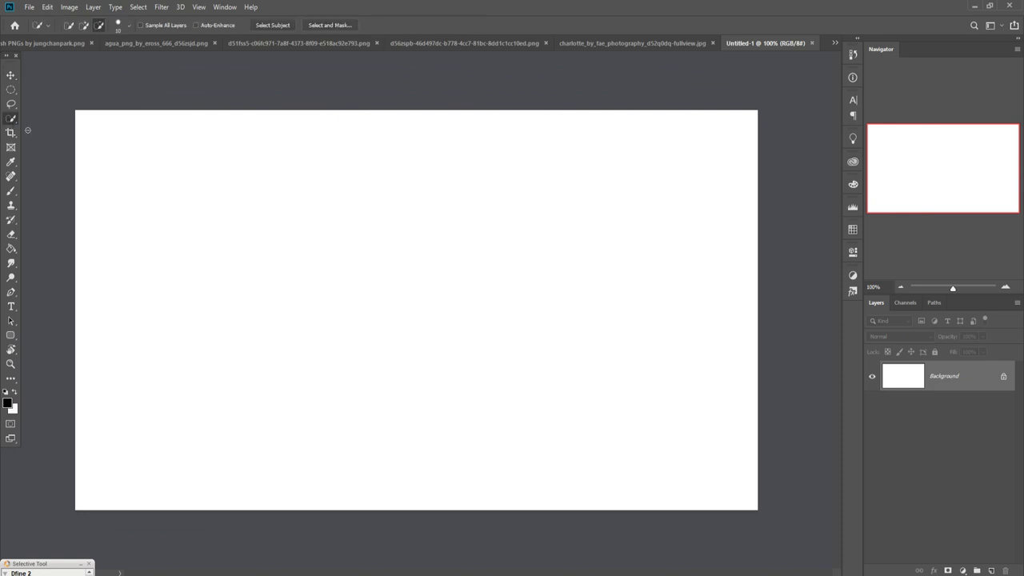
click(11, 133)
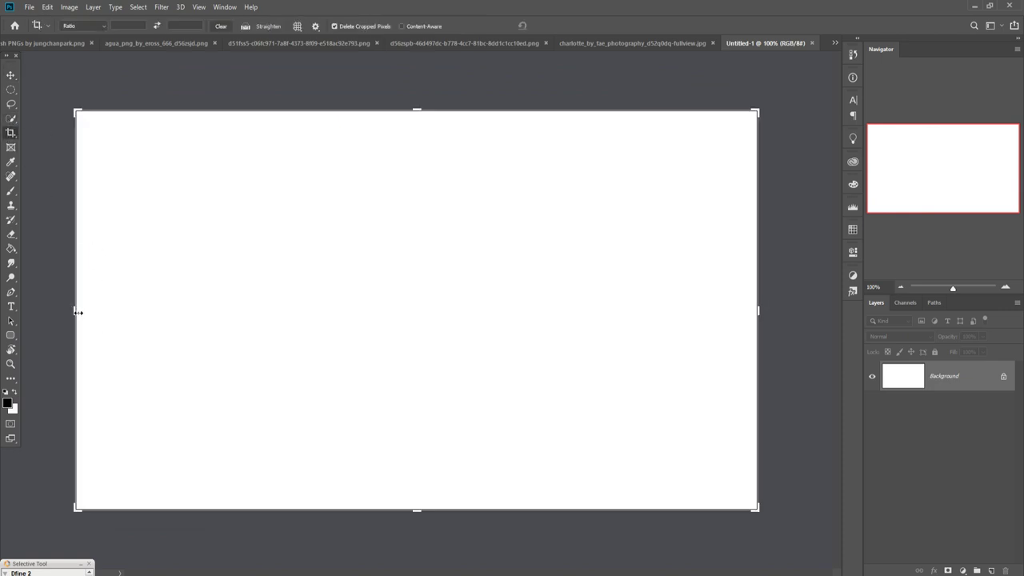
Step: Crop the canvas's left side inward to a near-square, then return to the portrait photo
drag(78, 312, 192, 313)
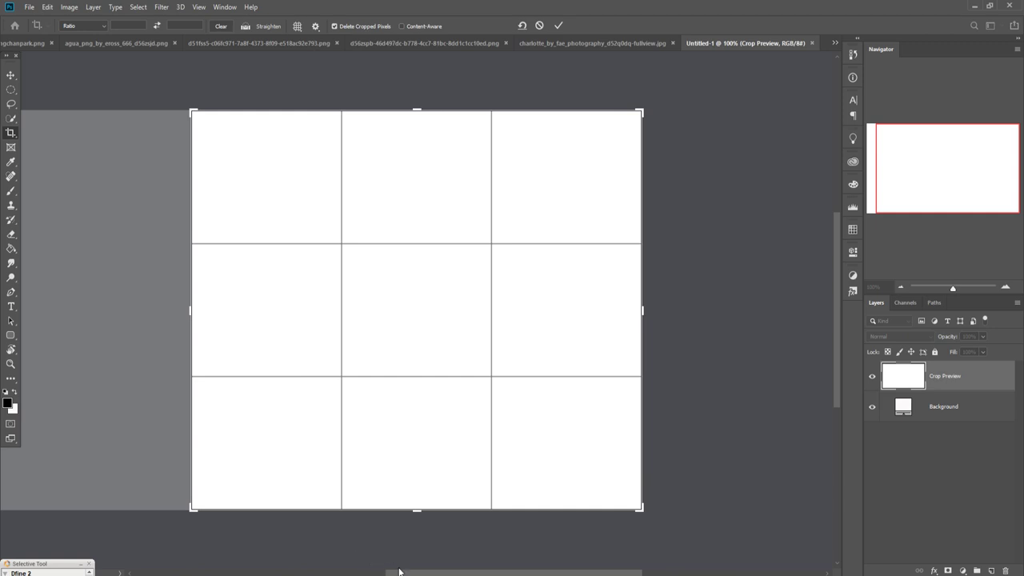
drag(399, 571, 346, 571)
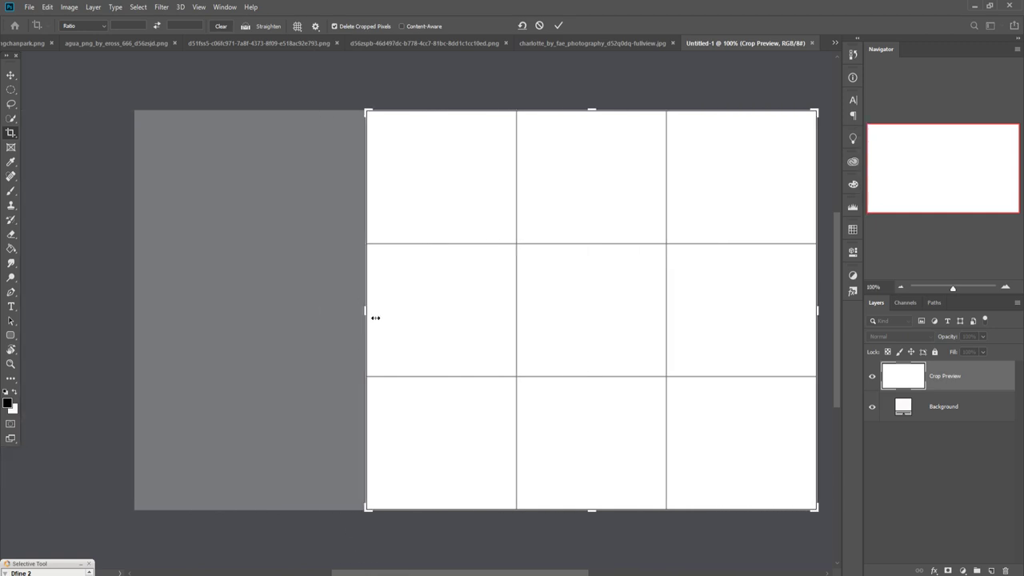
drag(375, 317, 378, 320)
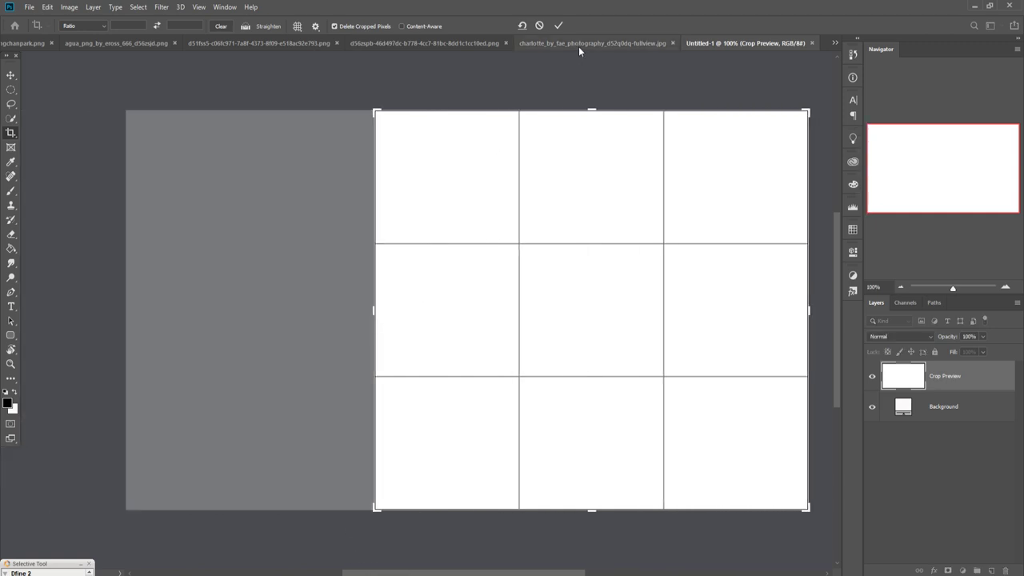
click(559, 25)
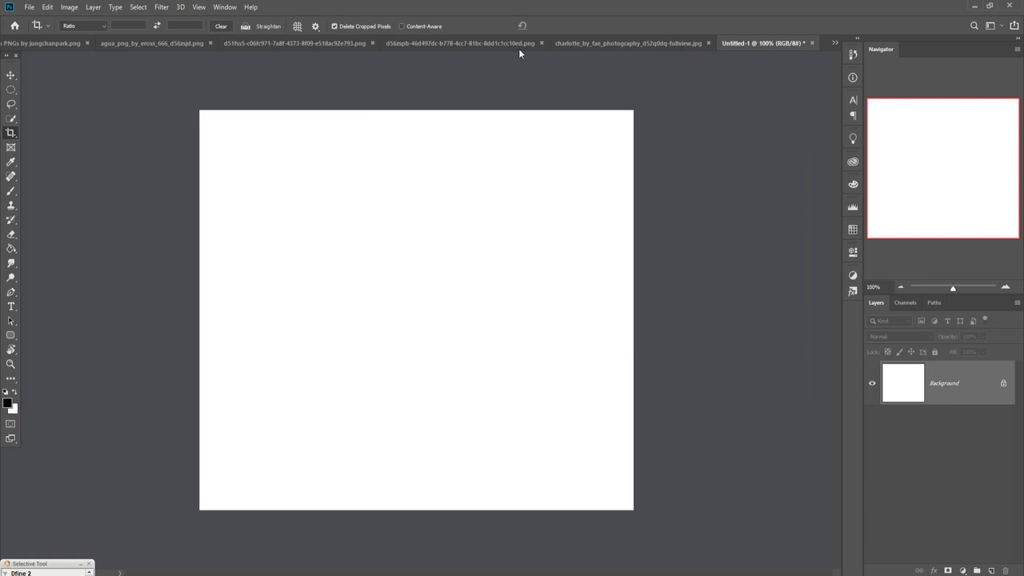
click(9, 75)
click(640, 44)
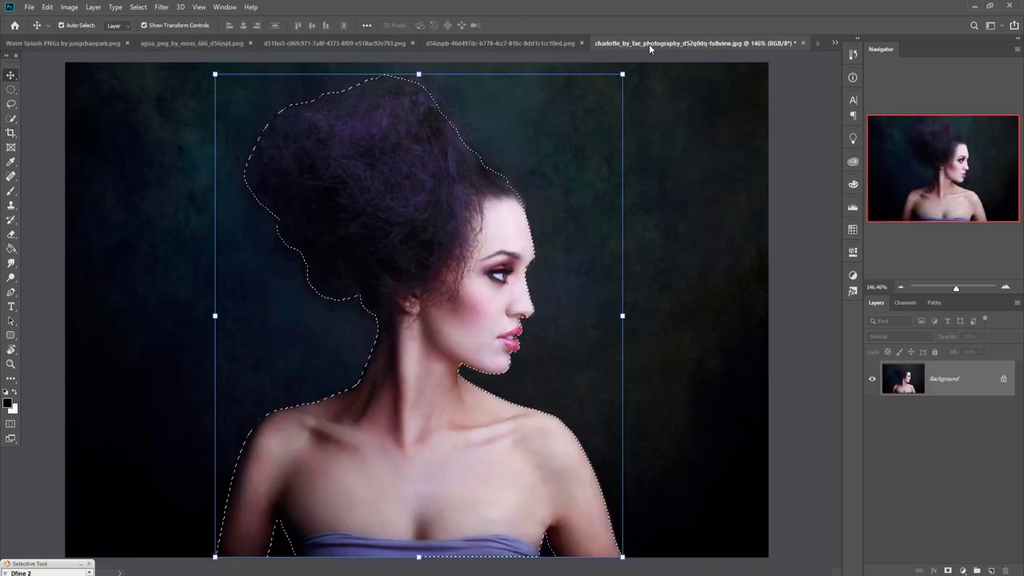
Step: Drag the selected woman from the portrait into the Untitled-1 document
drag(648, 44, 650, 80)
drag(800, 320, 506, 270)
drag(926, 79, 508, 198)
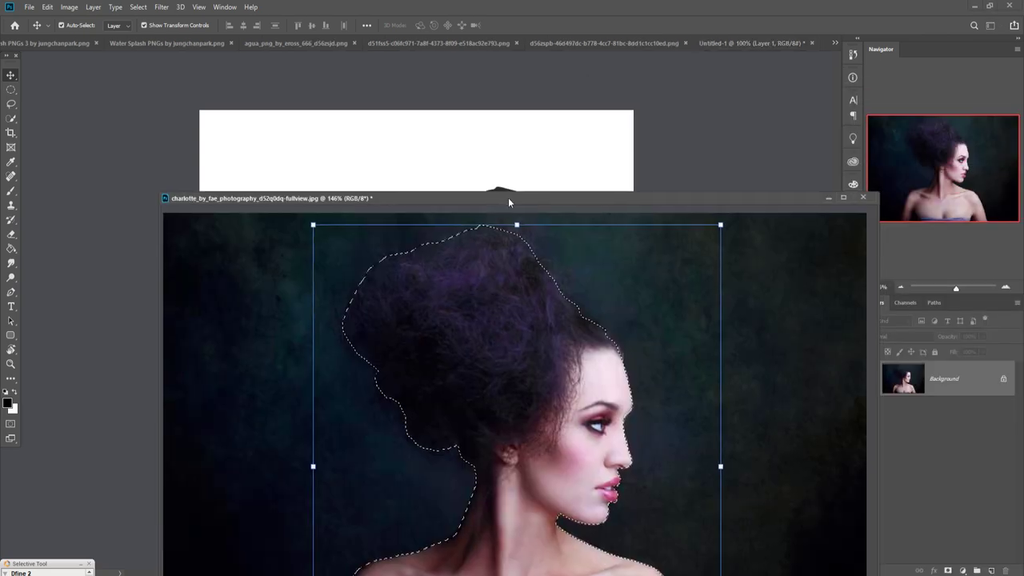
click(824, 197)
drag(598, 266, 483, 296)
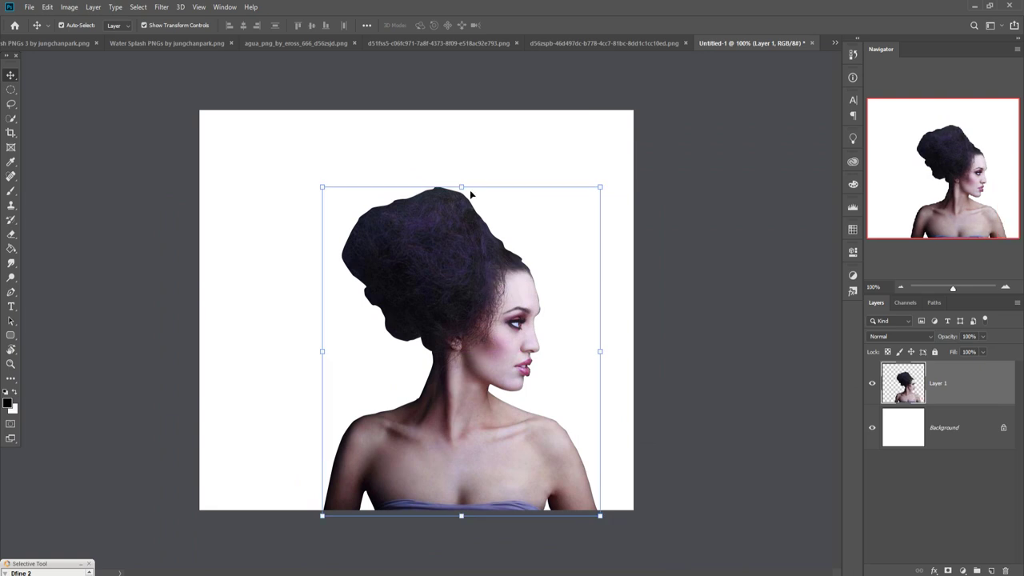
Step: Enlarge the woman to about 113% and nudge her into position
drag(468, 191, 467, 144)
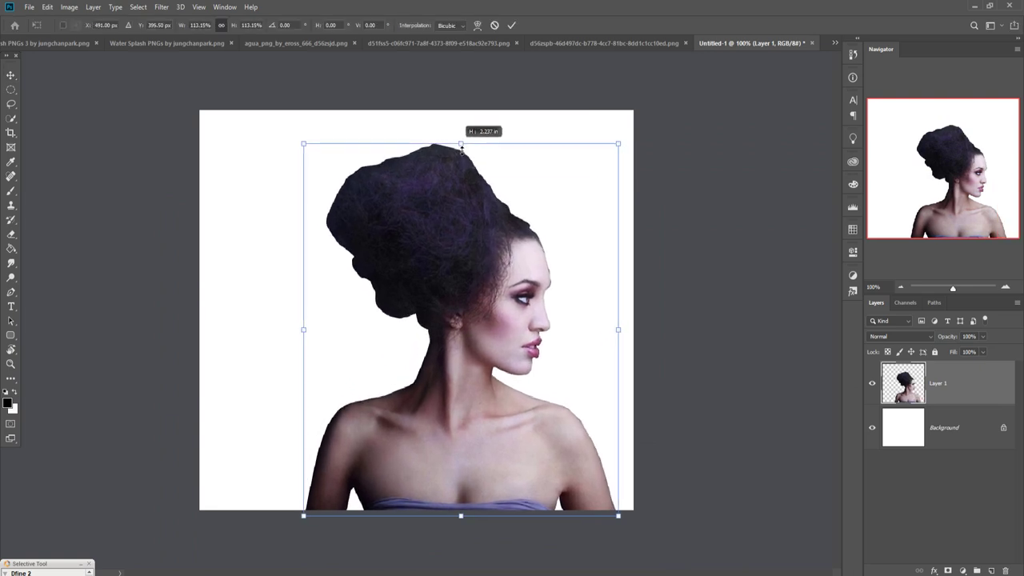
drag(477, 224, 471, 226)
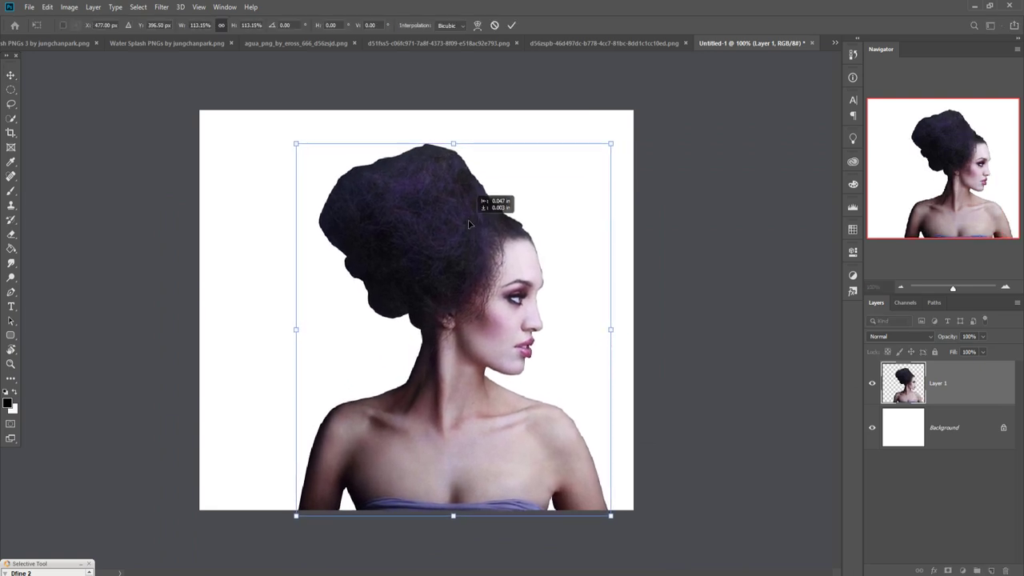
key(shift+Up)
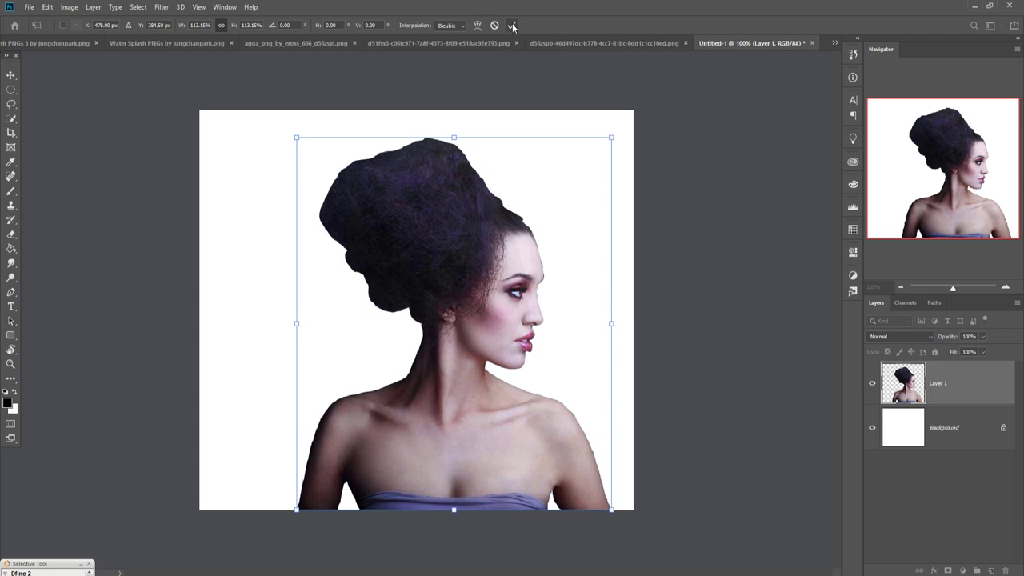
click(511, 25)
Step: Add a black Solid Color fill layer behind the woman above the Background
click(977, 427)
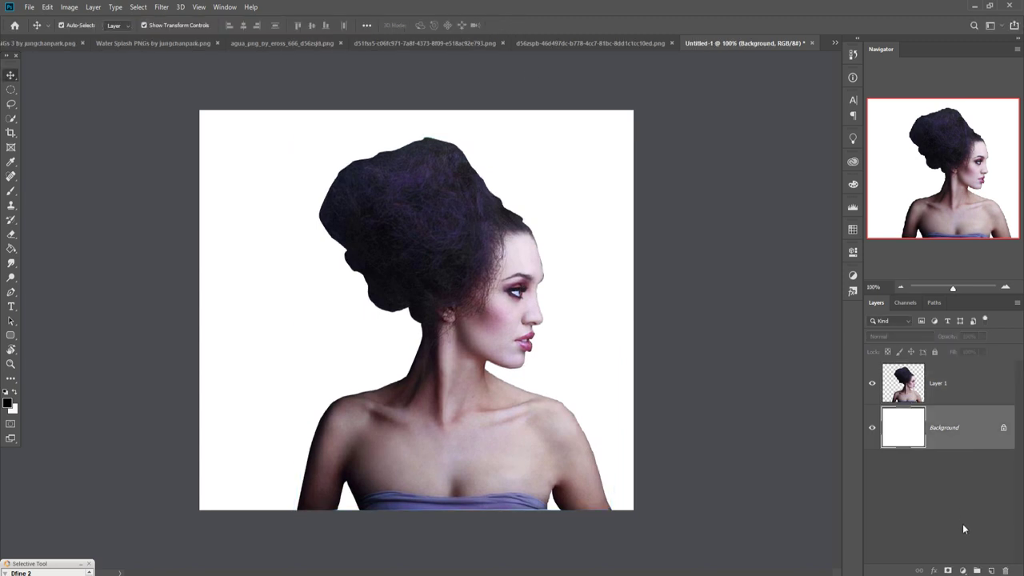
click(963, 570)
click(959, 374)
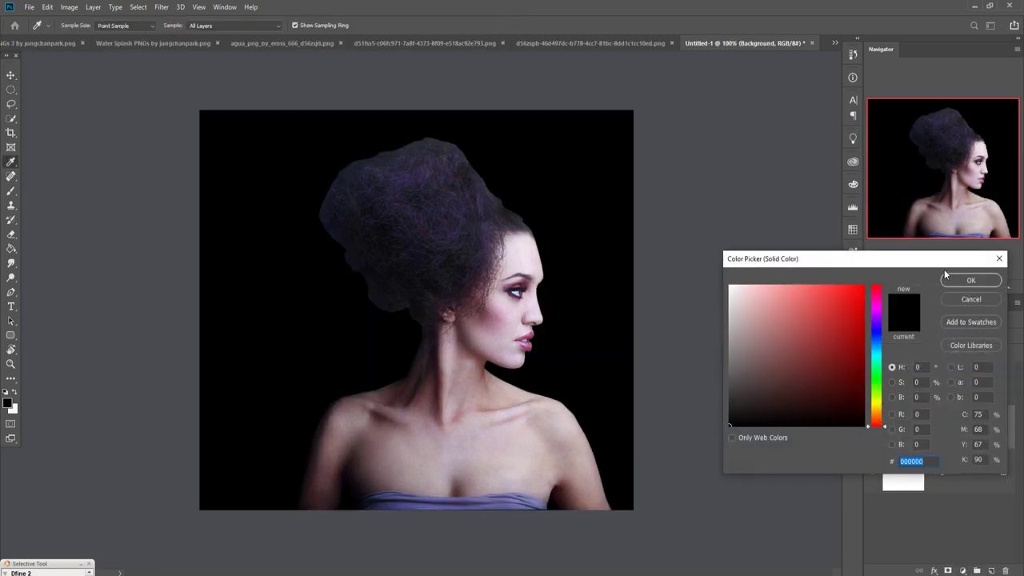
click(950, 280)
click(477, 312)
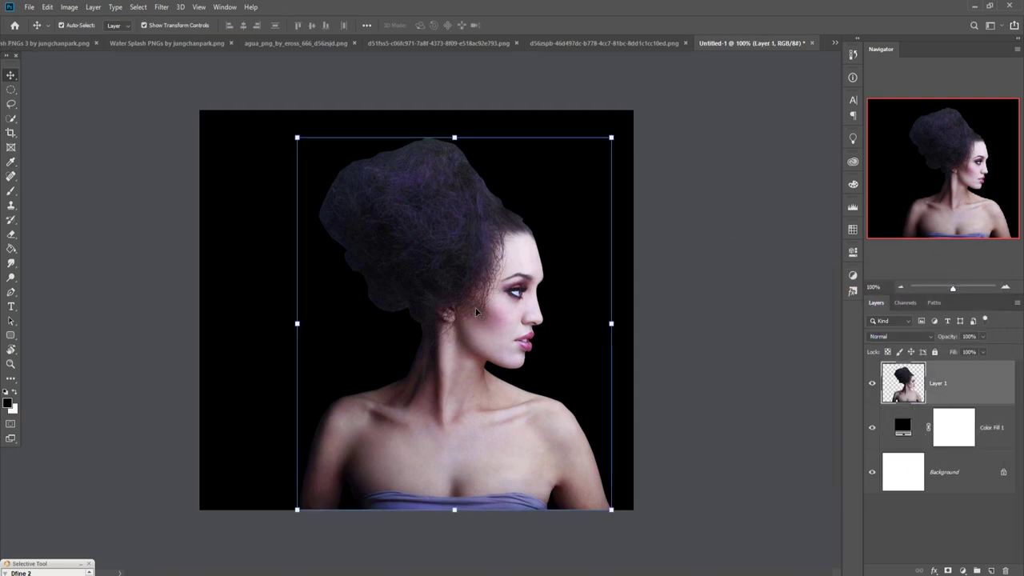
Step: Duplicate Layer 1 as Layer 1 copy
right_click(954, 385)
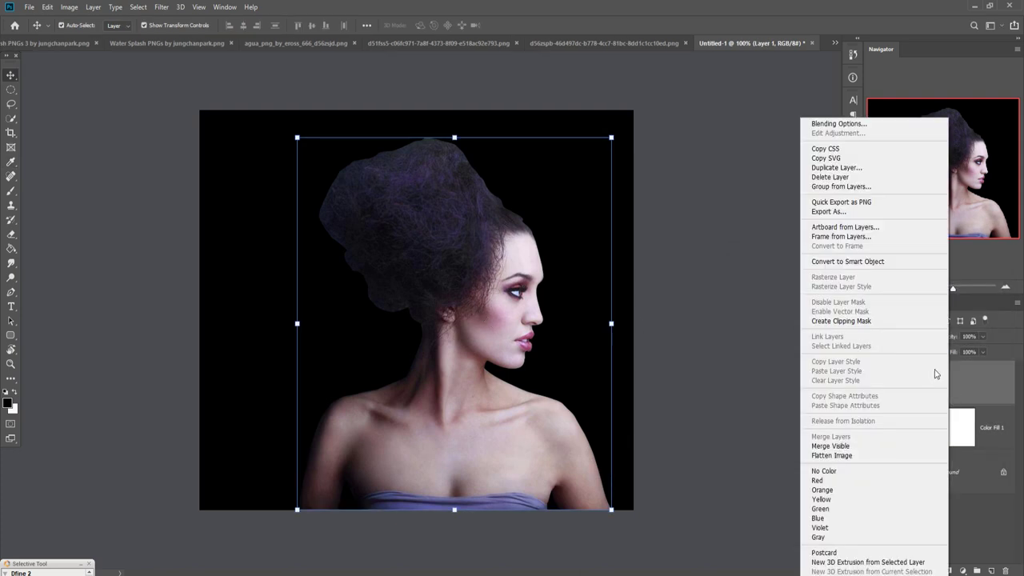
click(836, 167)
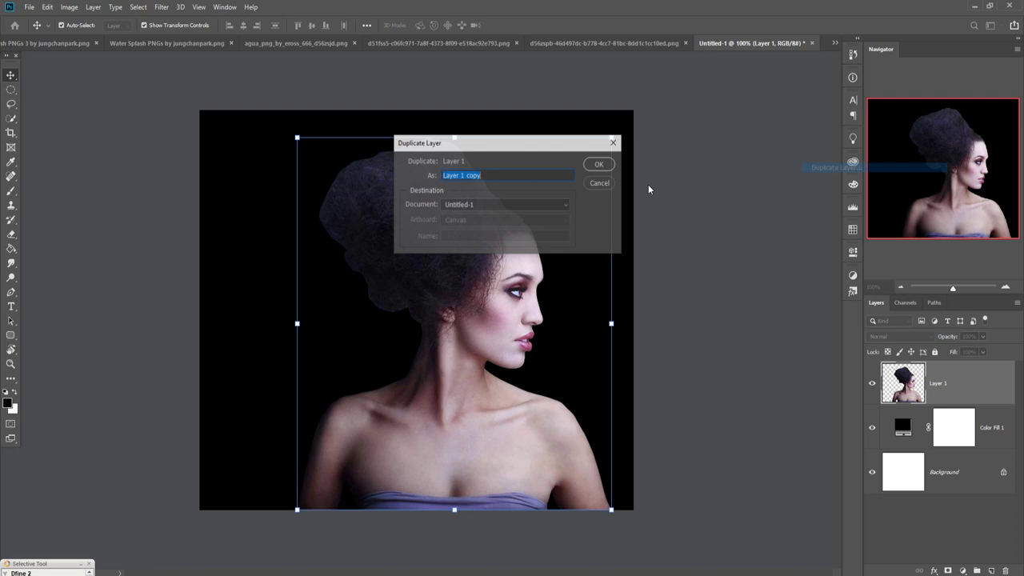
click(606, 166)
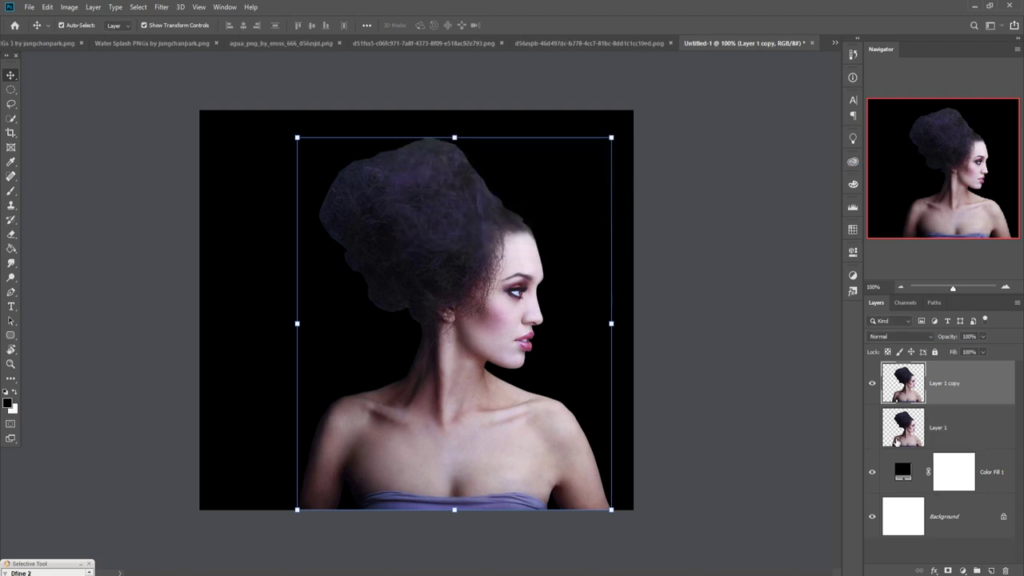
Step: Duplicate Layer 1 again as Layer 1 copy 2 and make only that copy visible
click(956, 435)
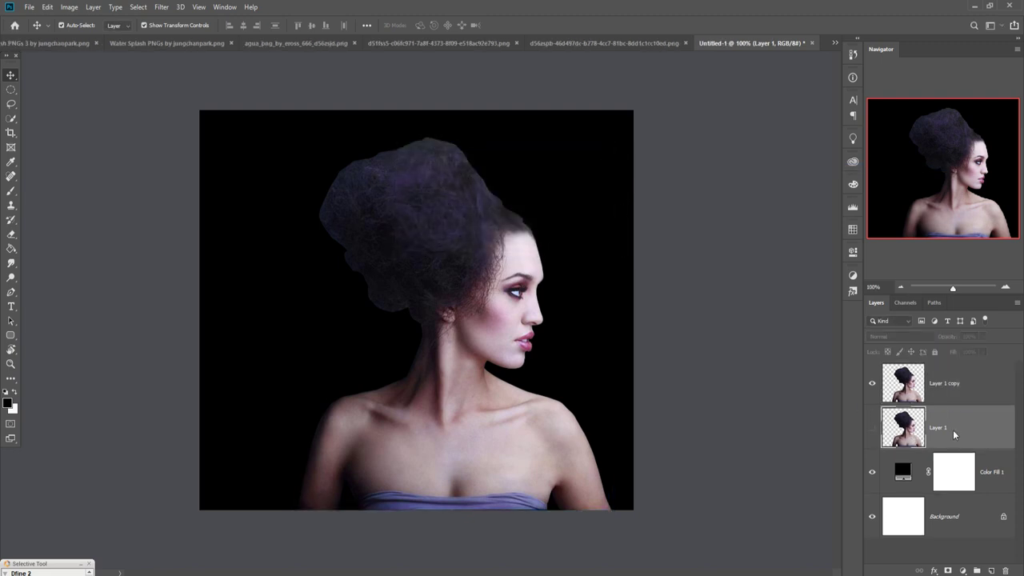
right_click(956, 435)
click(836, 167)
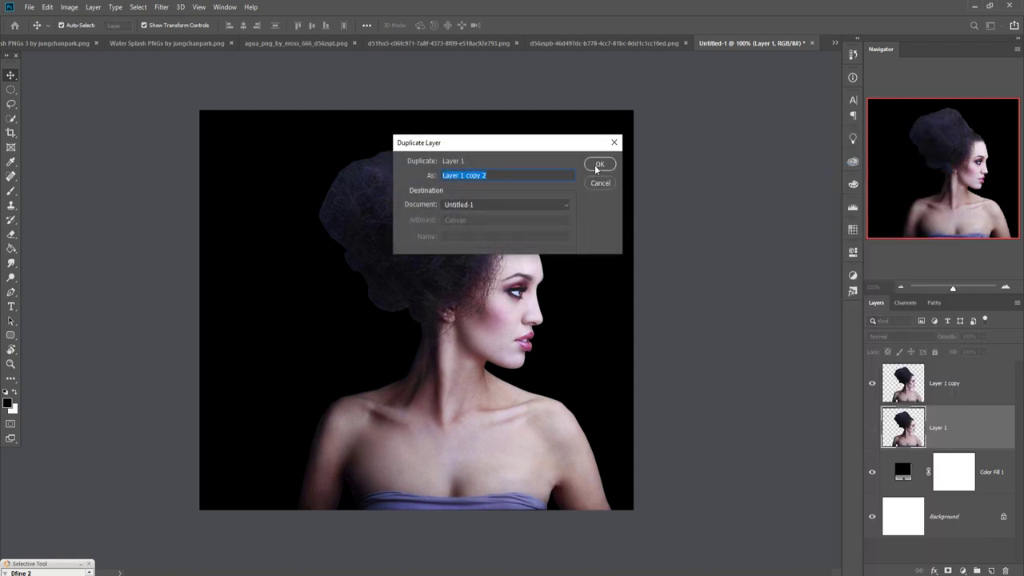
click(598, 165)
click(873, 428)
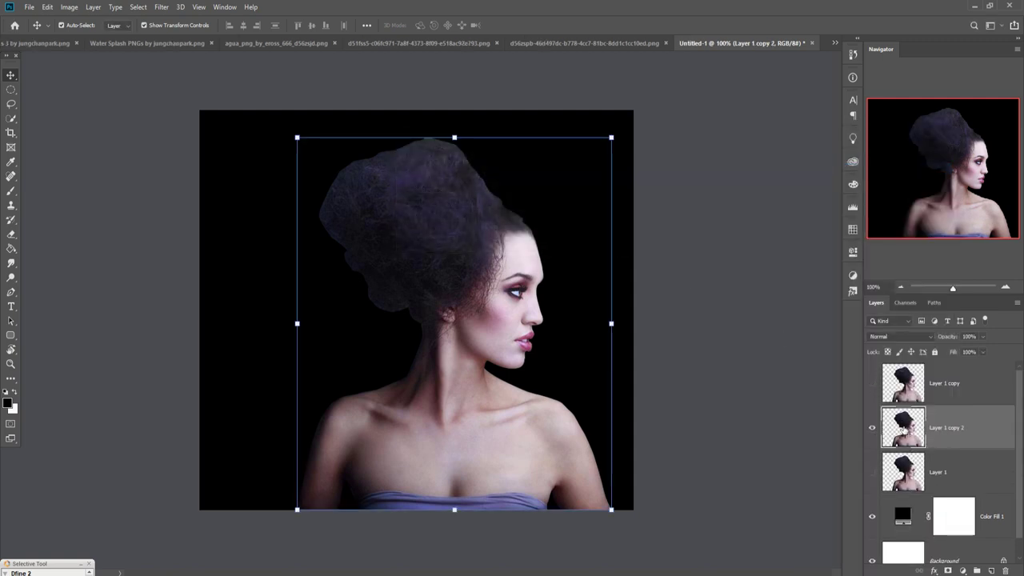
click(962, 570)
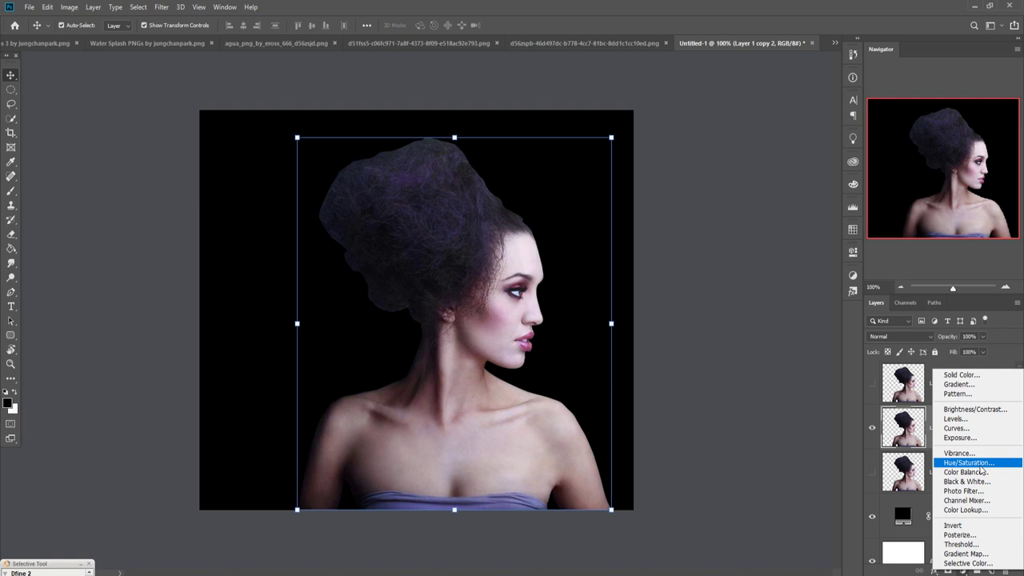
Step: Add a clipped Hue/Saturation adjustment with Colorize on, a blue hue and saturation 33
click(968, 462)
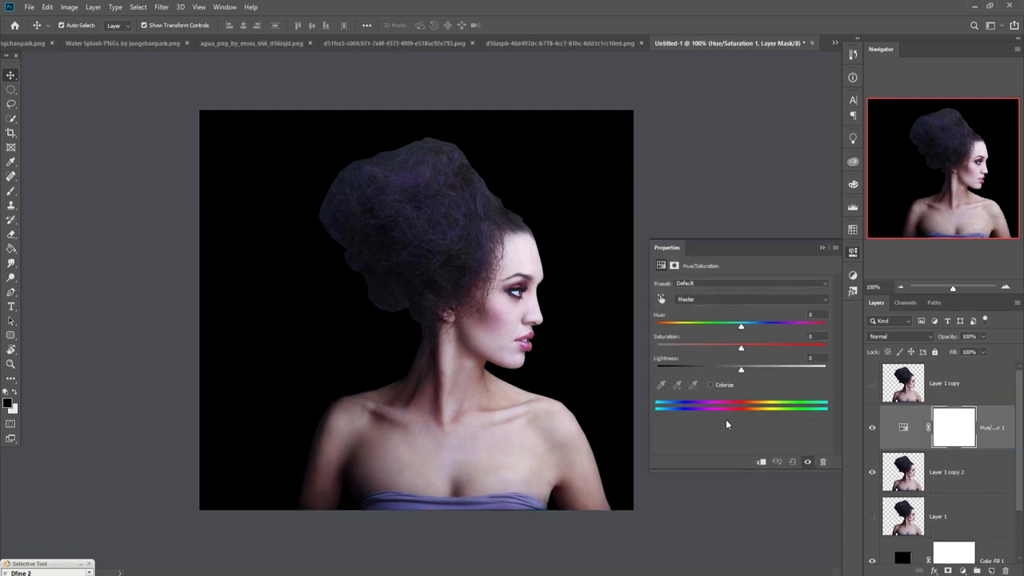
click(761, 462)
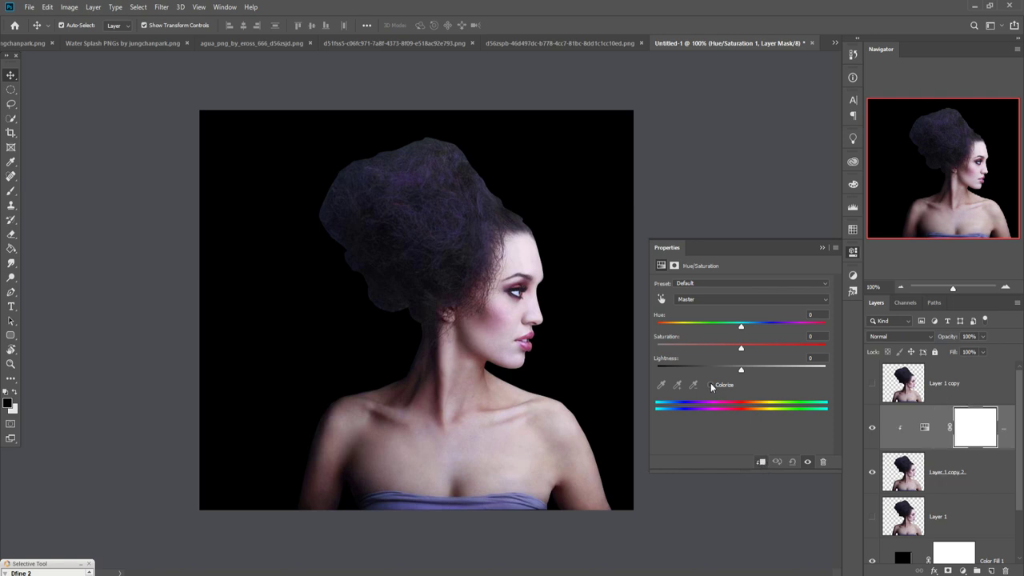
click(711, 385)
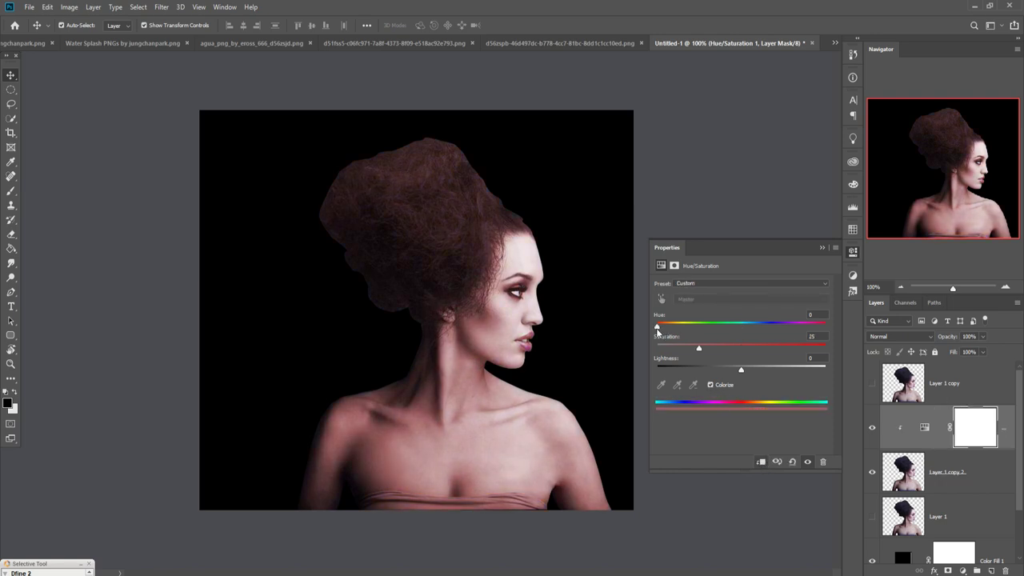
drag(657, 327, 753, 325)
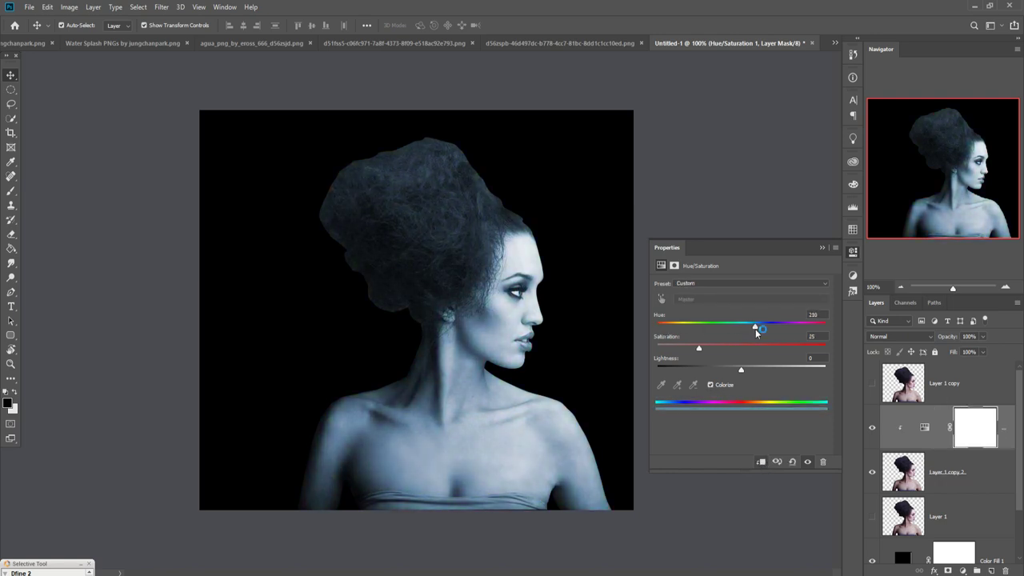
drag(698, 346, 751, 328)
drag(712, 346, 713, 349)
click(820, 248)
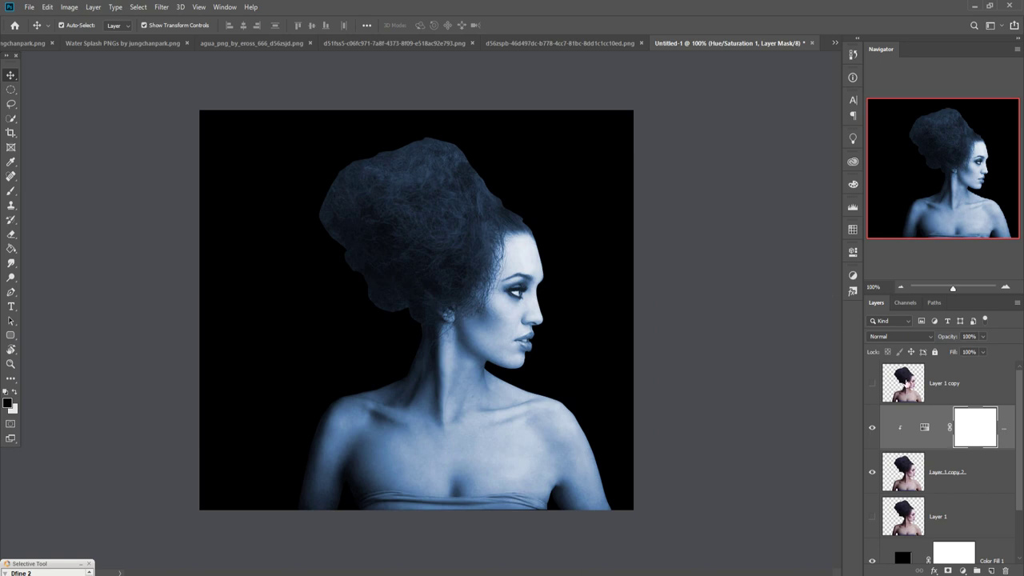
Step: Merge the blue tint into the portrait layer, then show and select Layer 1 copy
click(968, 471)
right_click(1007, 422)
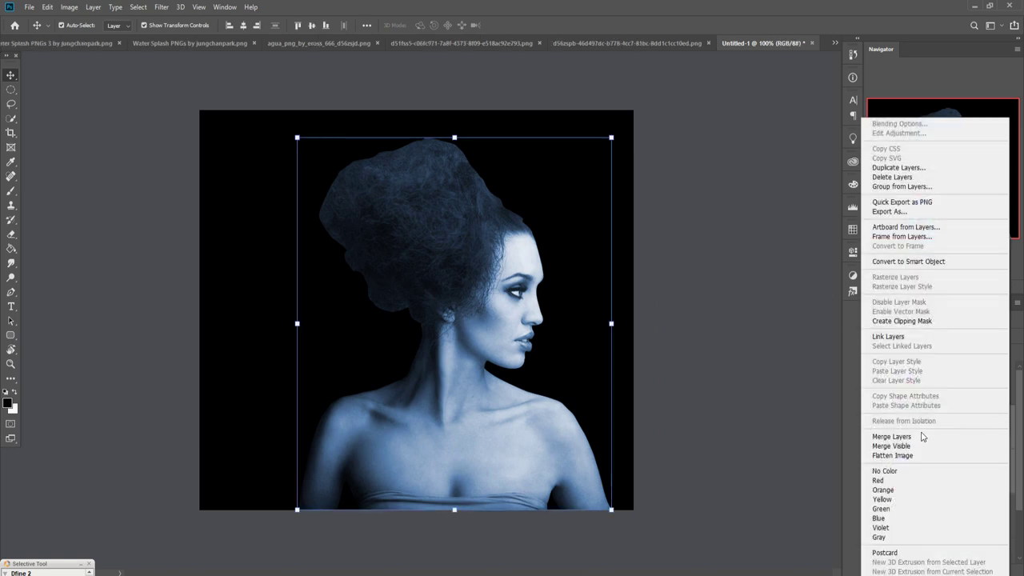
click(891, 436)
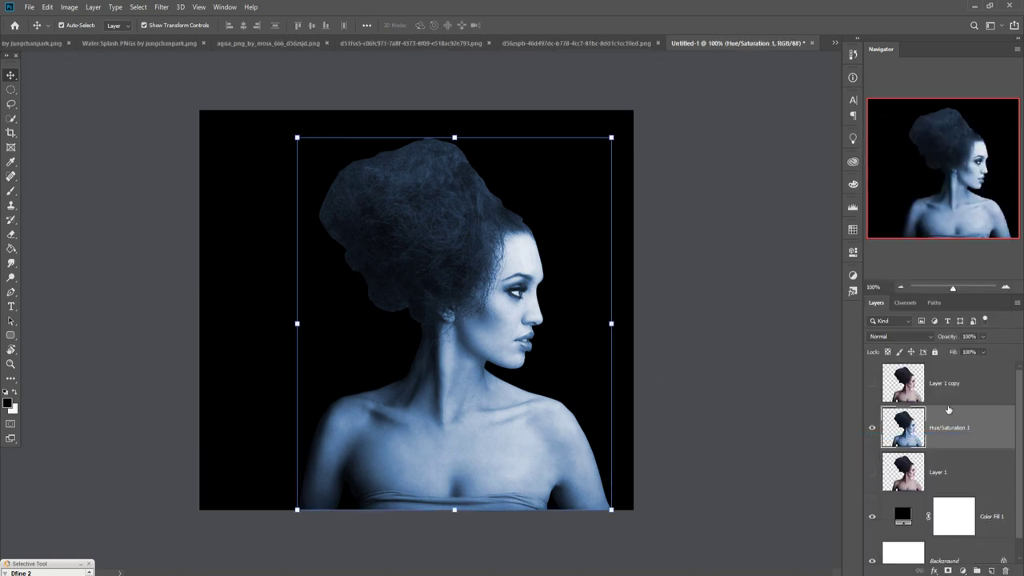
click(872, 384)
click(901, 389)
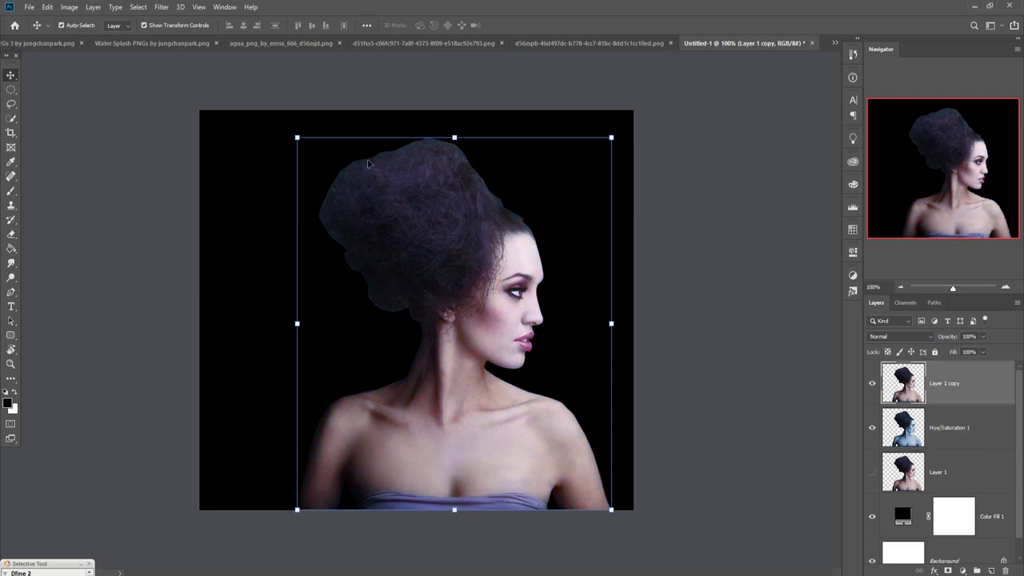
click(162, 7)
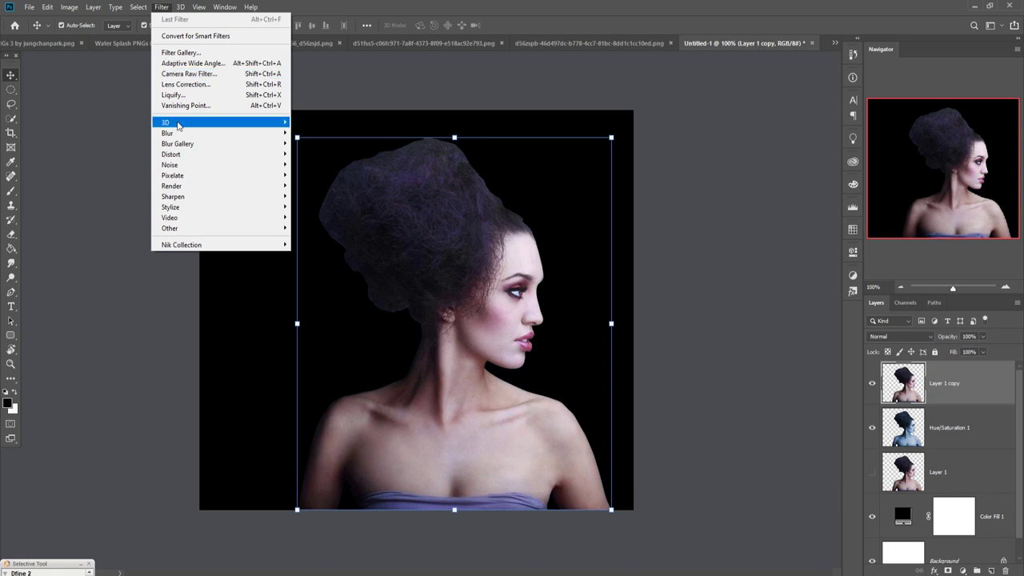
Step: Apply Filter Gallery Glowing Edges with Edge Width 3, Brightness 9 and Smoothness 15
click(177, 55)
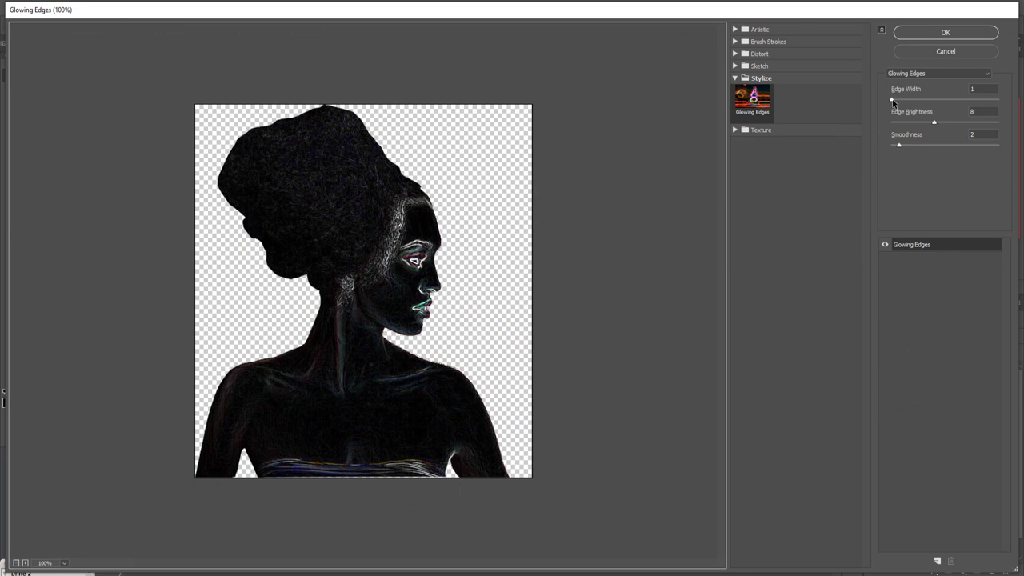
click(894, 102)
drag(893, 102, 909, 102)
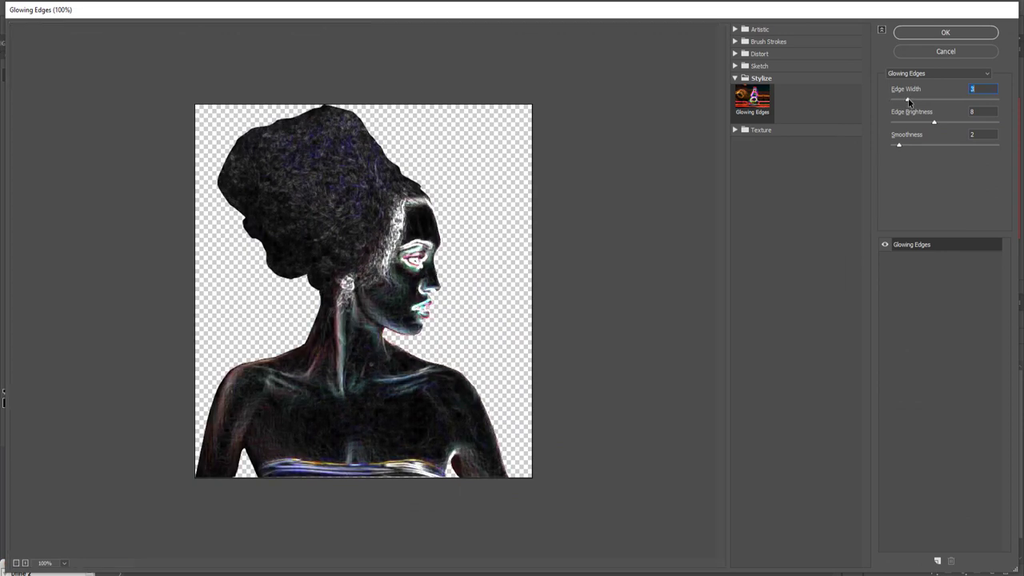
drag(905, 102, 901, 101)
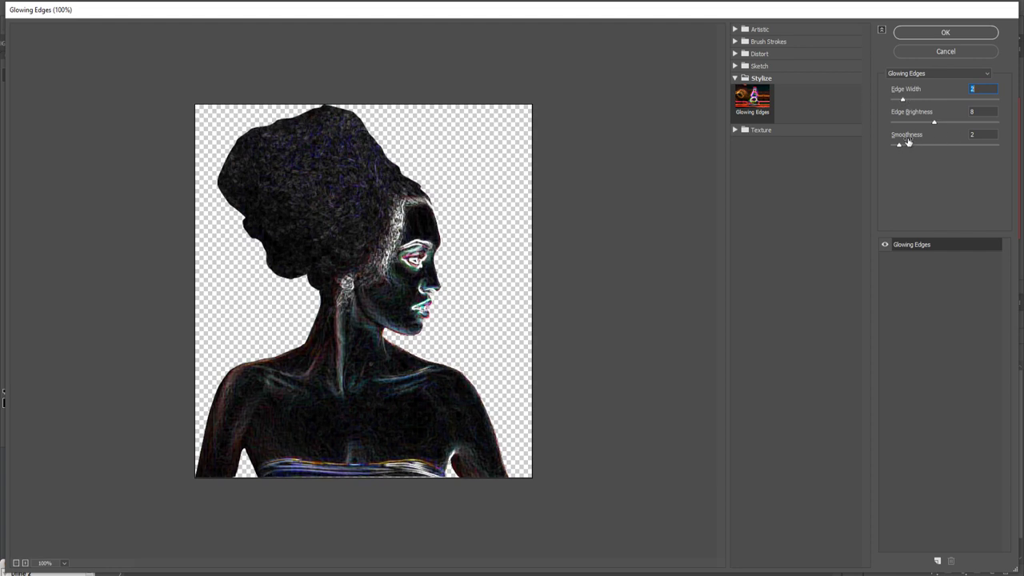
mouse_move(899, 145)
mouse_down()
mouse_move(889, 145)
mouse_move(1007, 149)
mouse_up()
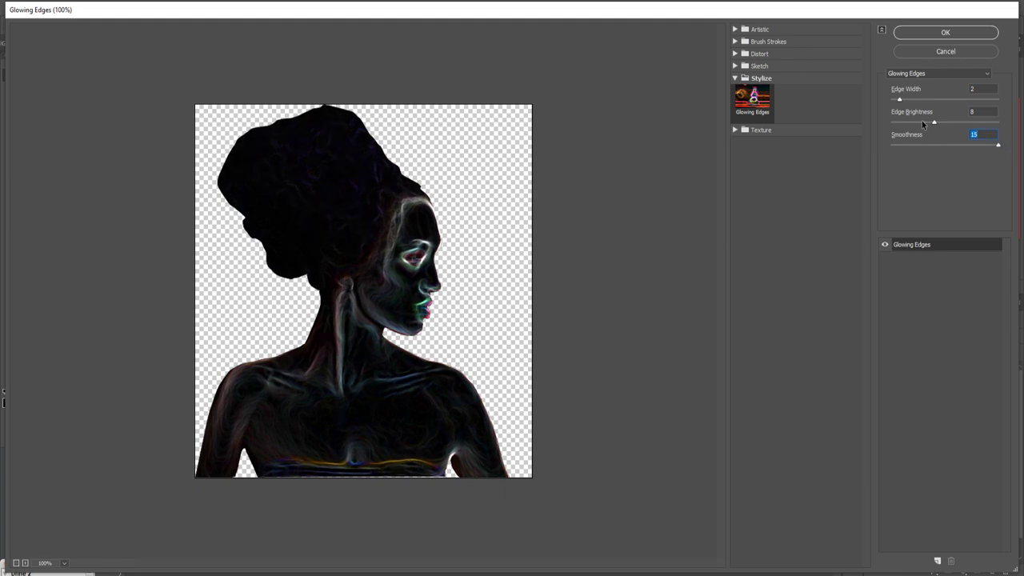
drag(900, 99, 908, 100)
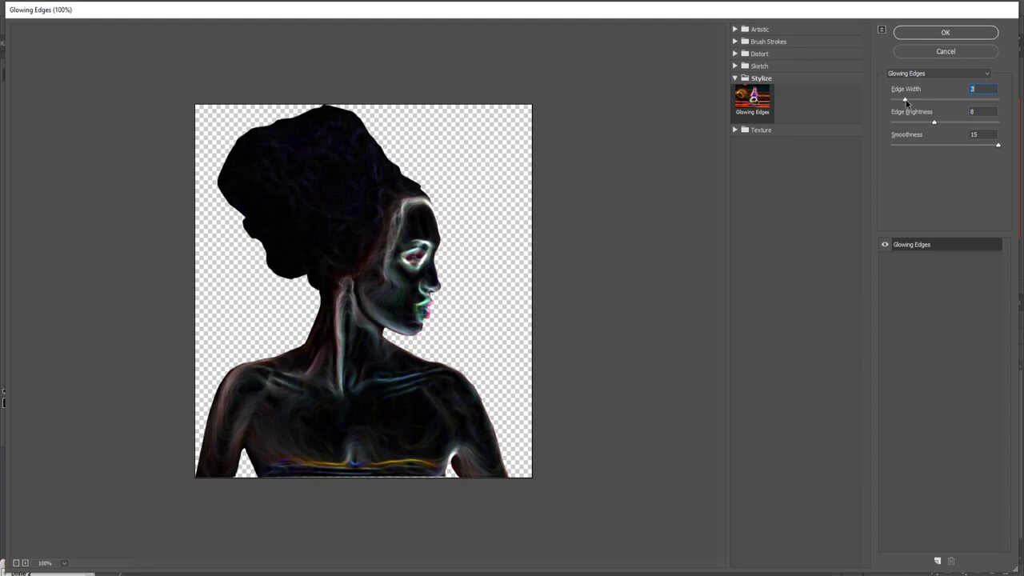
drag(935, 124, 940, 127)
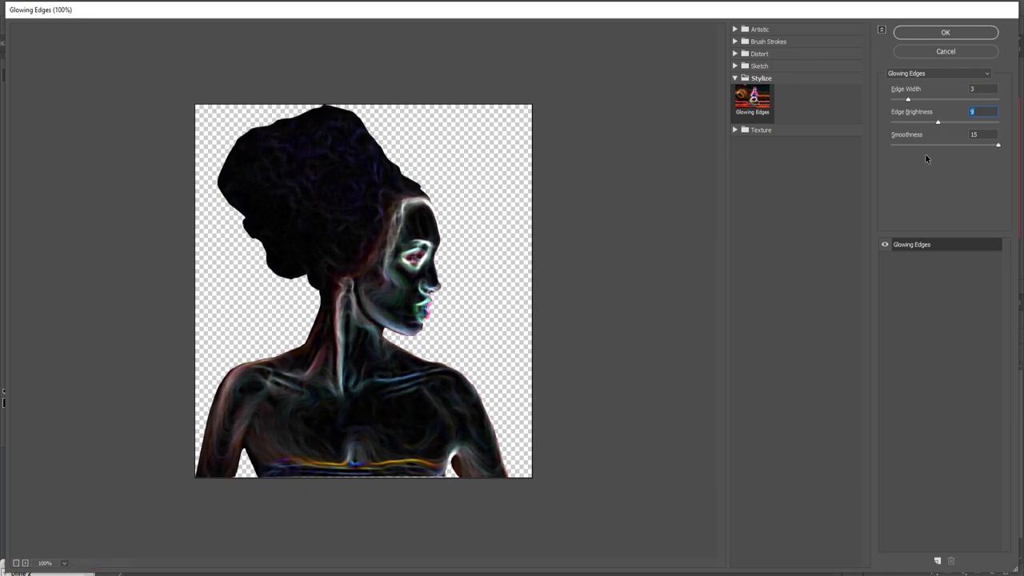
click(934, 34)
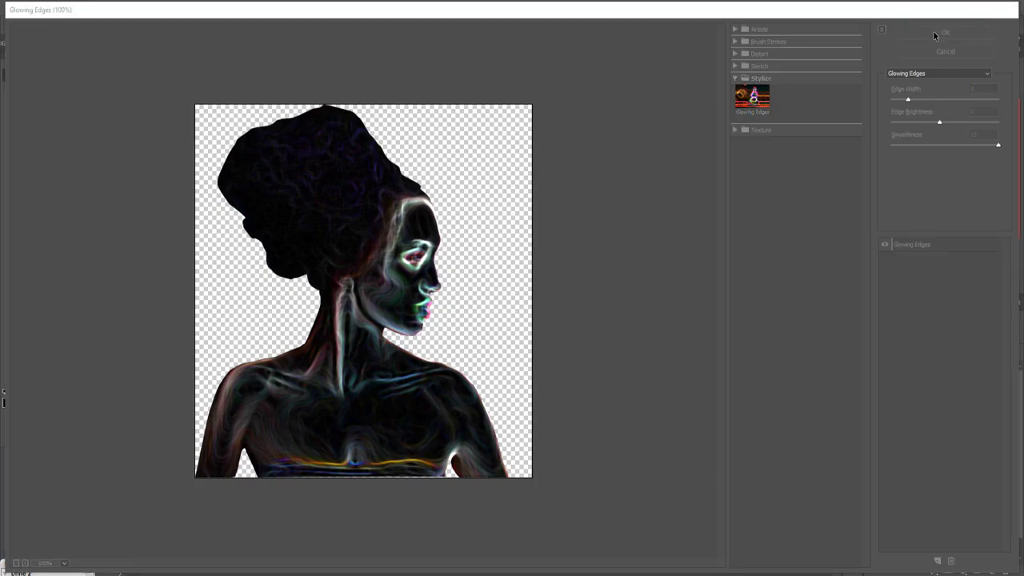
Step: Set Layer 1 copy to Lighten, add a layer mask, and paint out the glow over the eye
click(927, 334)
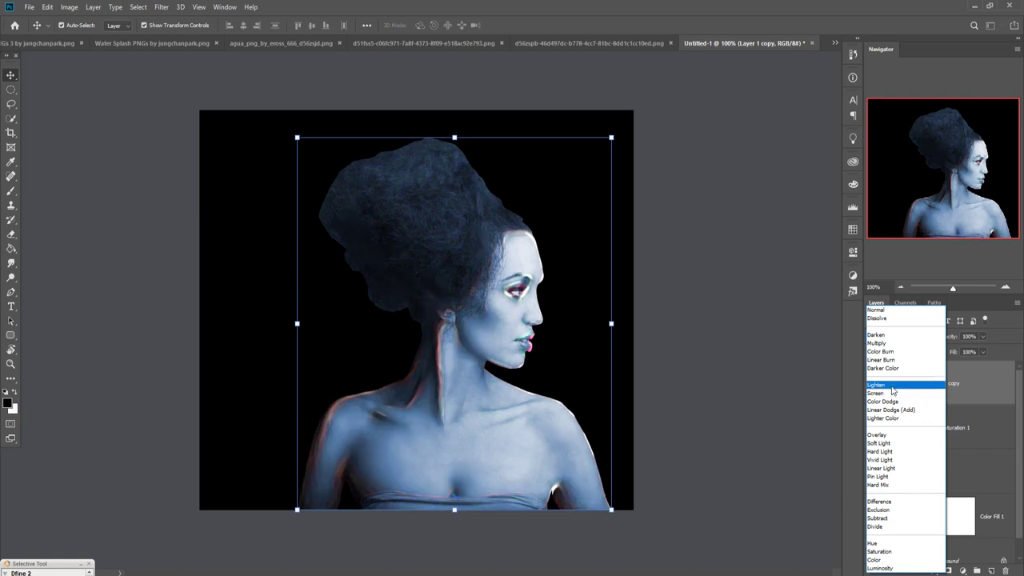
click(892, 387)
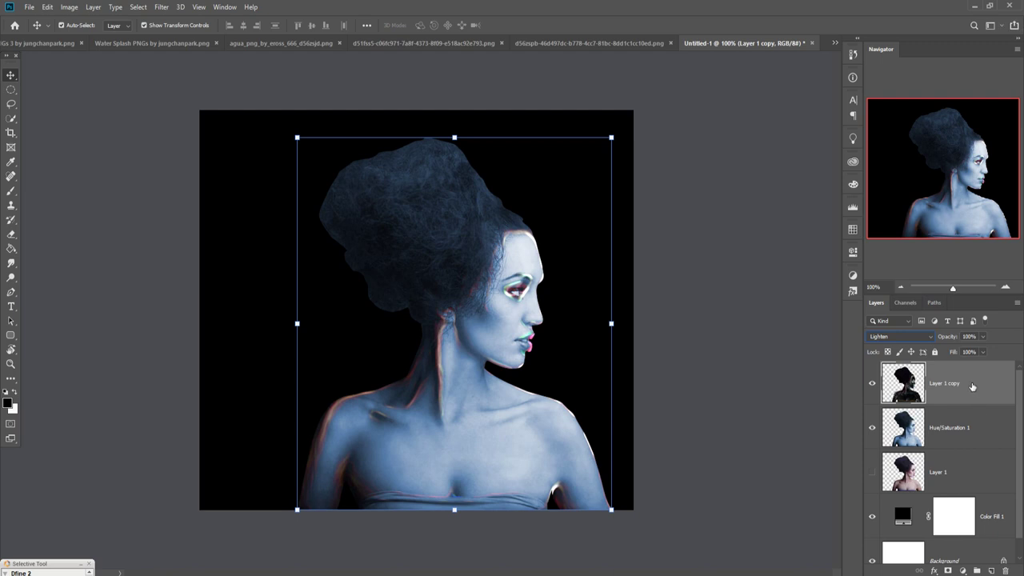
click(949, 570)
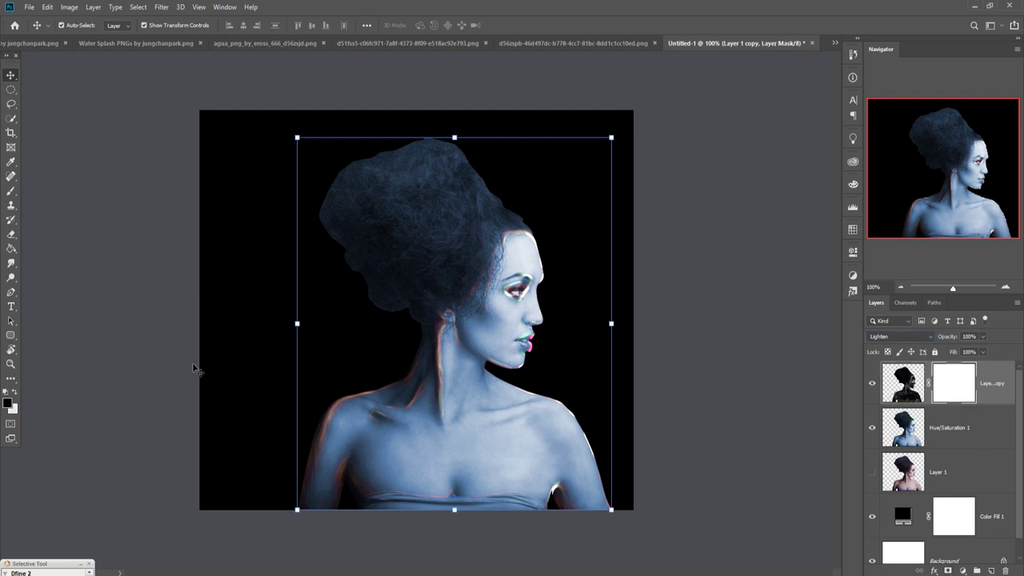
click(11, 191)
drag(539, 293, 534, 307)
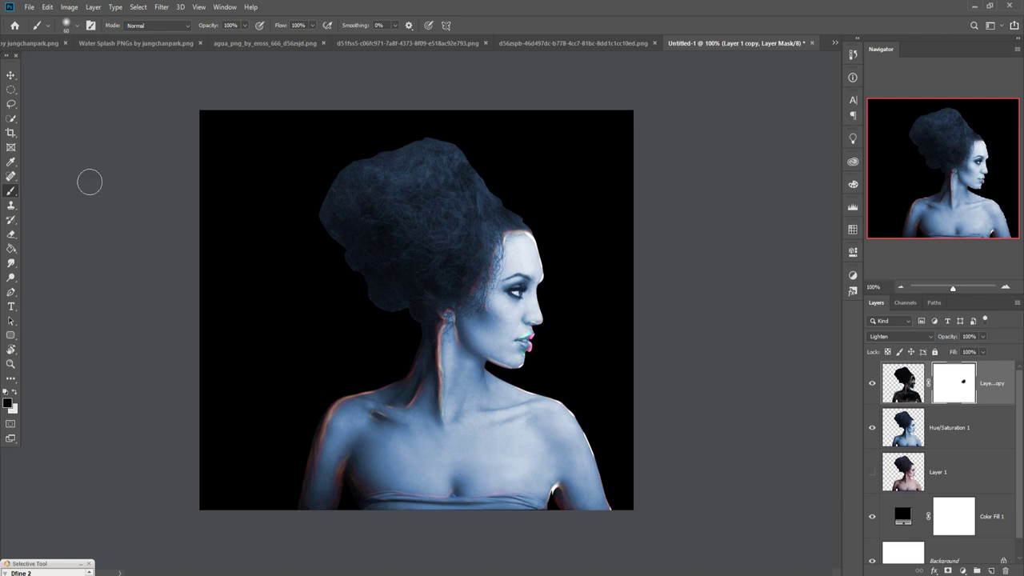
Step: Resize the brush and paint a few more small black spots on Layer 1 copy's mask
click(10, 75)
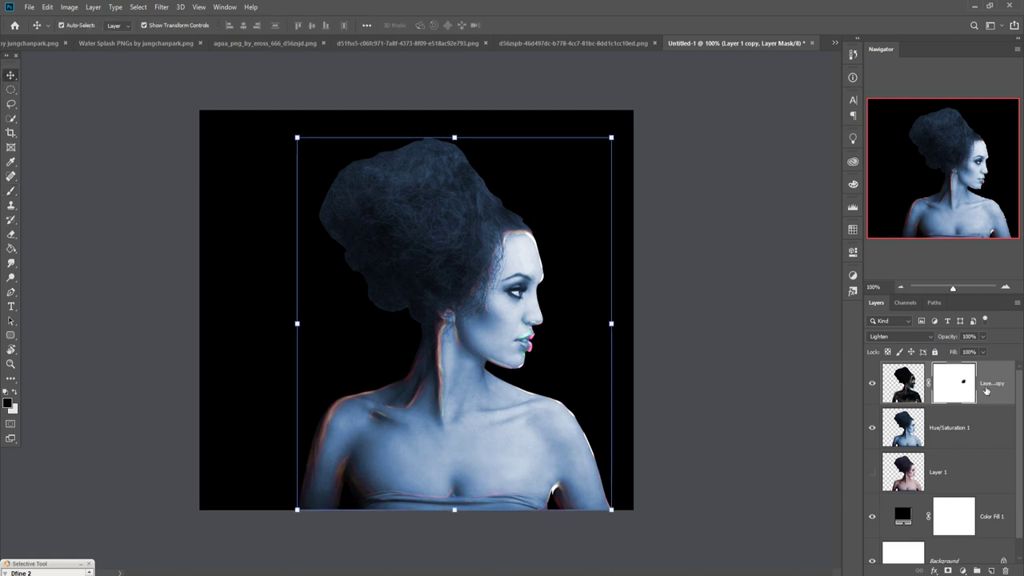
key(ctrl+2)
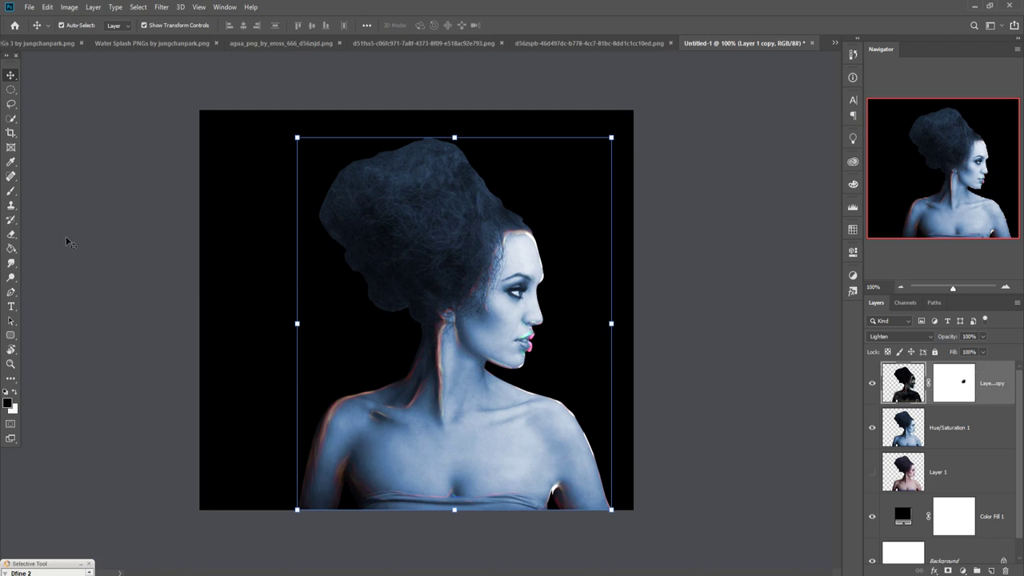
click(11, 191)
key(bracketright)
key(bracketright)
key(bracketright)
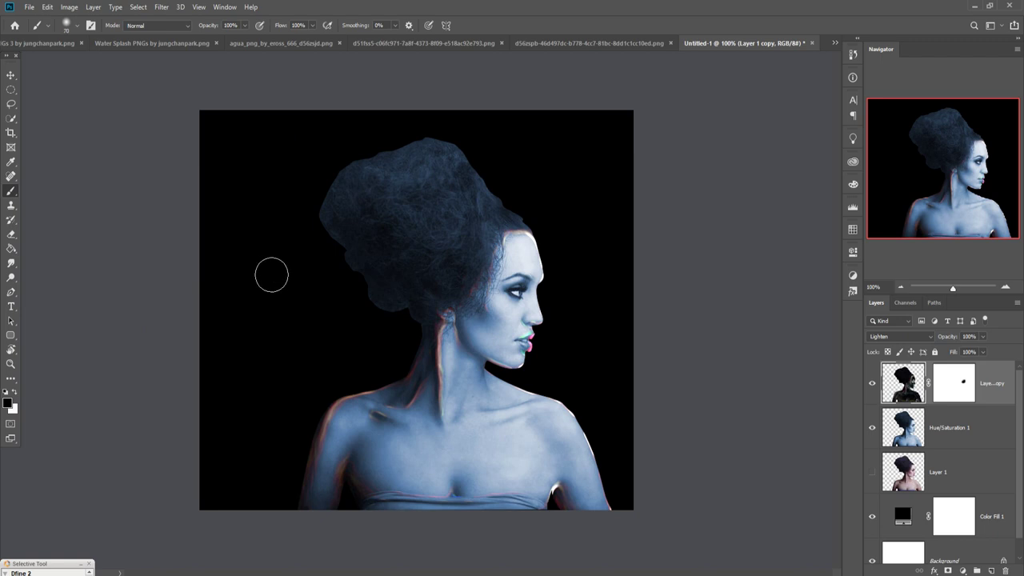
key(bracketright)
key(bracketright)
key(bracketright)
click(11, 75)
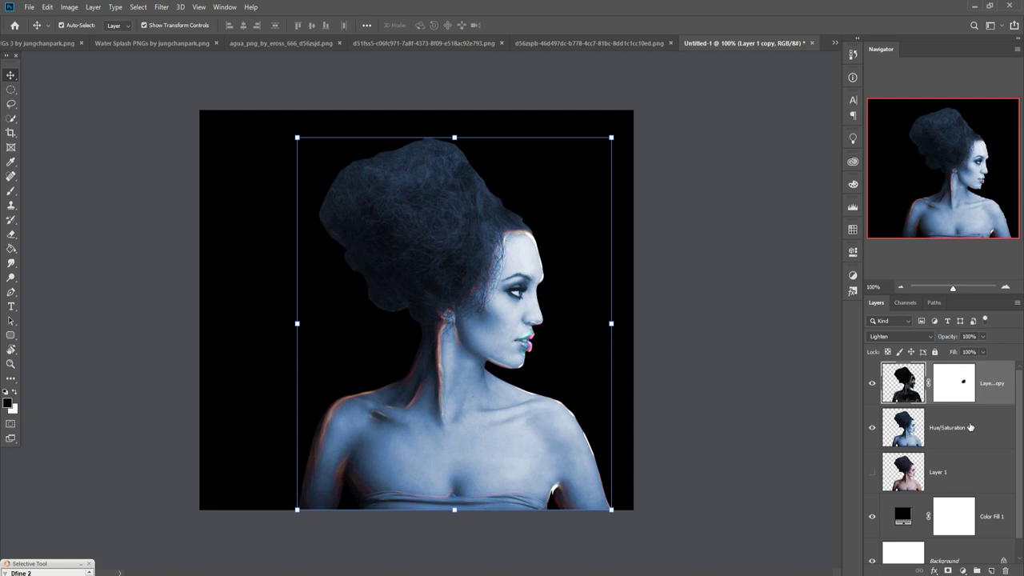
click(960, 373)
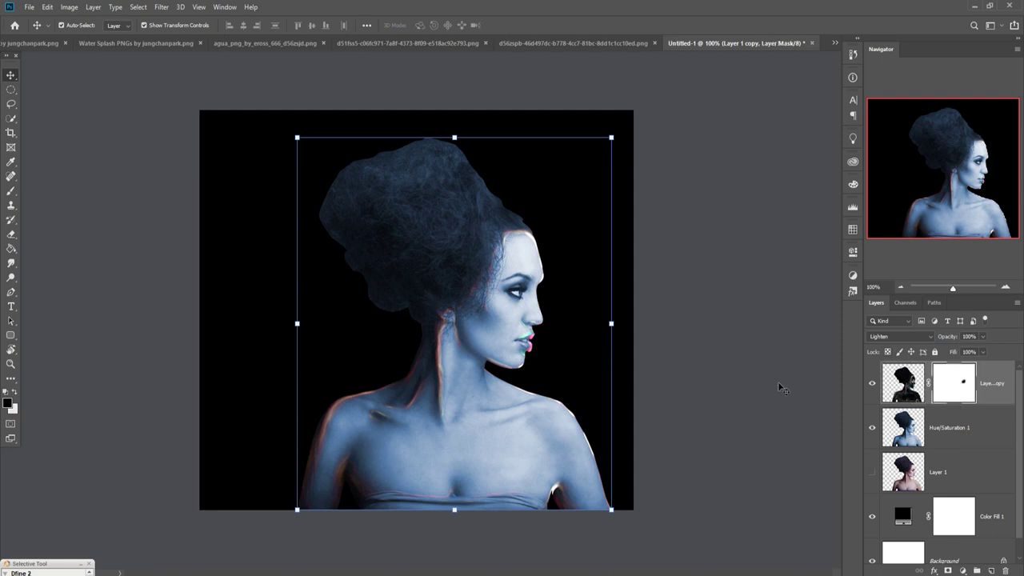
click(10, 193)
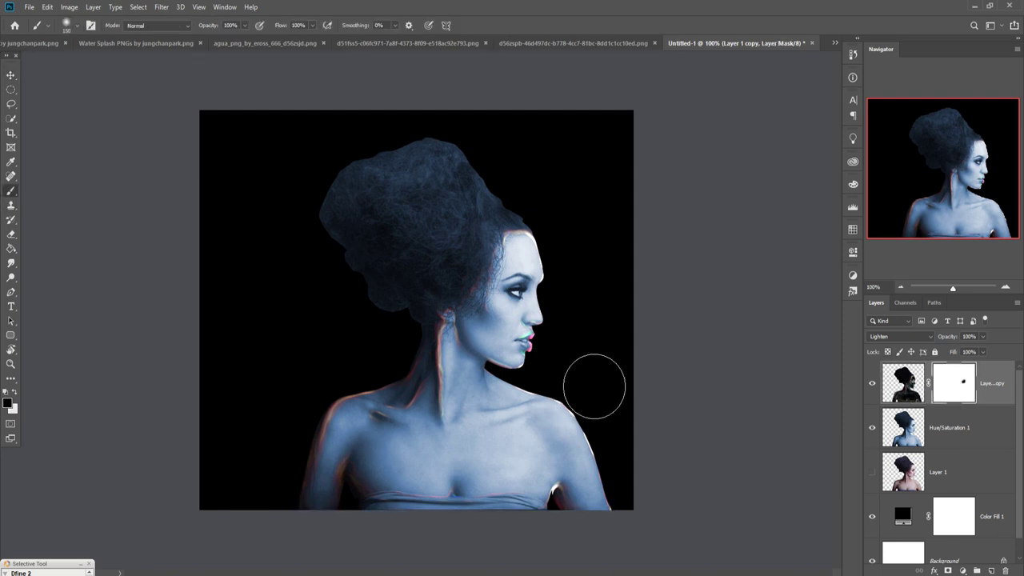
key(bracketleft)
key(bracketleft)
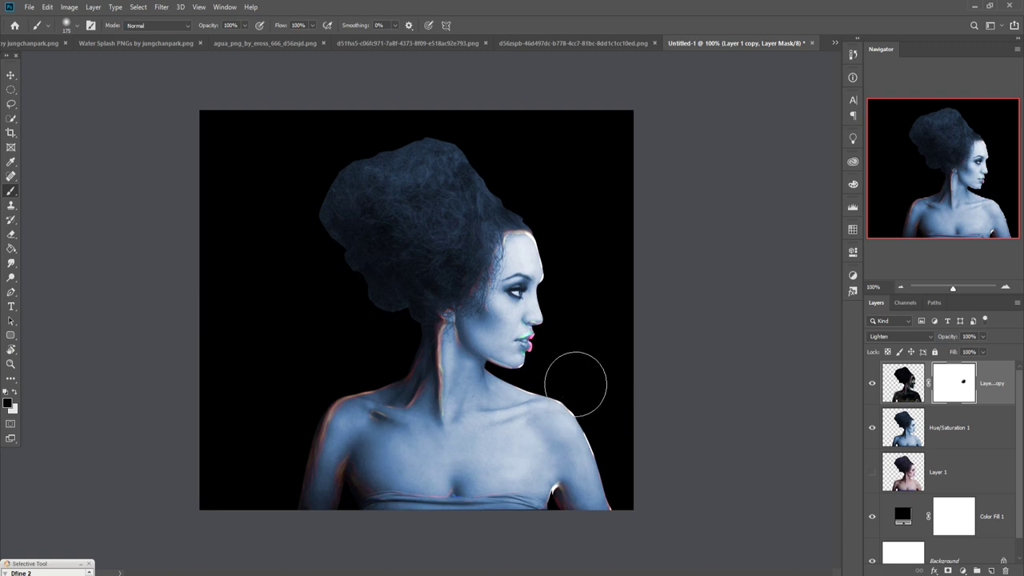
key(bracketleft)
key(bracketleft)
key(bracketleft)
key(bracketleft)
key(bracketleft)
key(bracketleft)
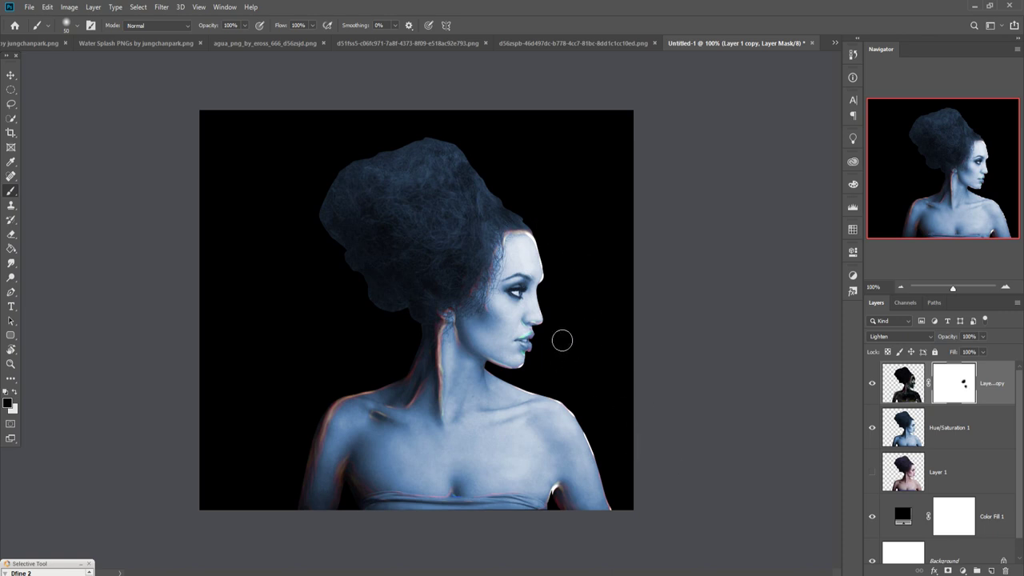
Step: Select Hue/Saturation 1 together with Layer 1 copy for merging
click(12, 74)
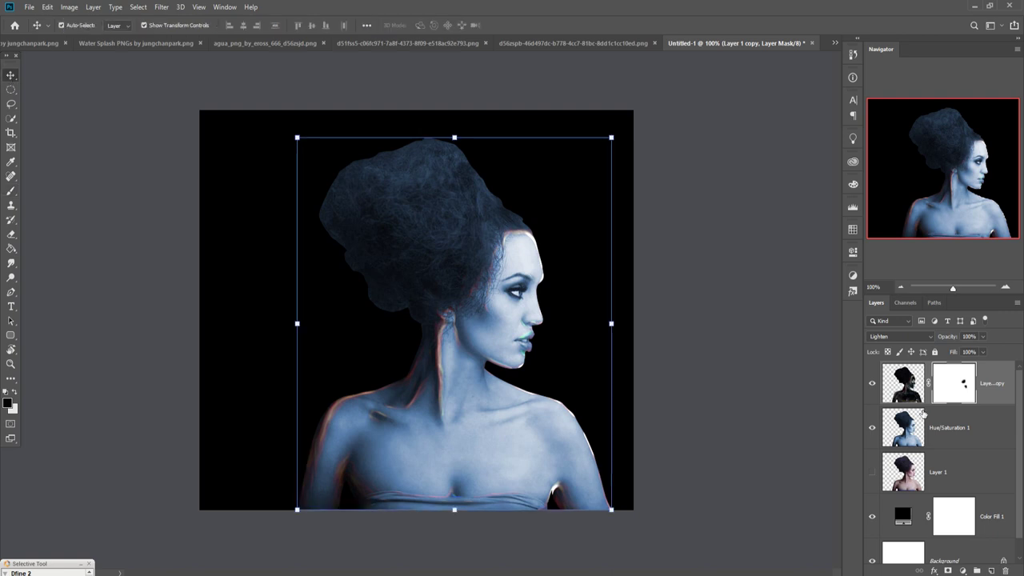
click(959, 436)
shift+click(992, 385)
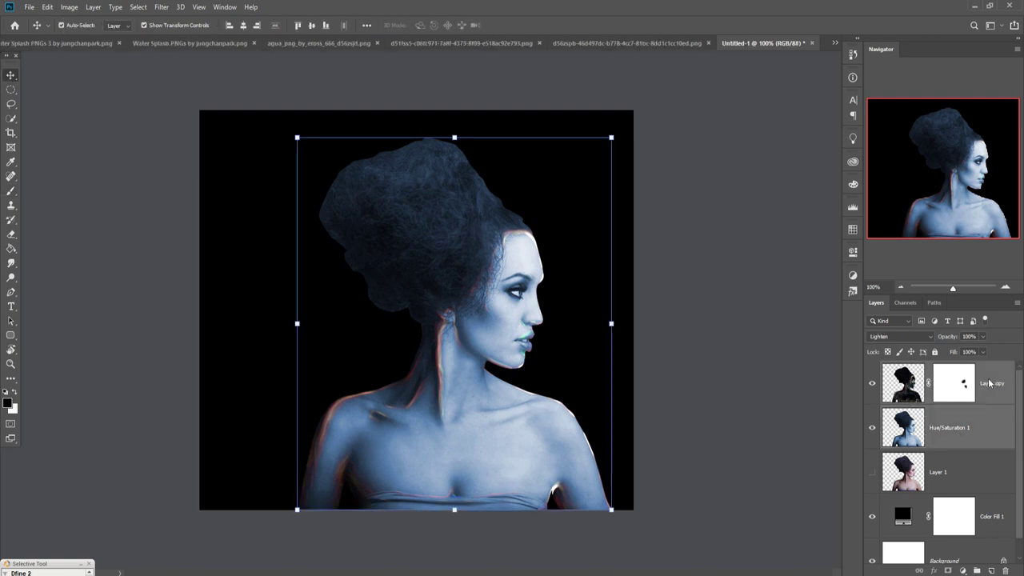
right_click(991, 385)
Step: Merge into Layer 1 copy and apply Camera Raw: Shadows -33, Blacks -64, Clarity +23, Sharpening 75
click(914, 438)
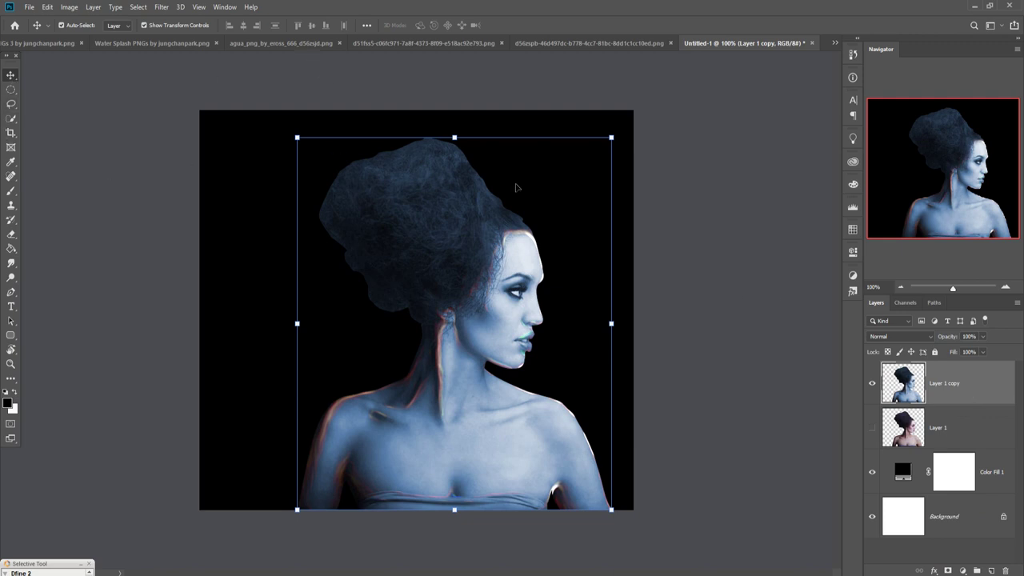
click(161, 6)
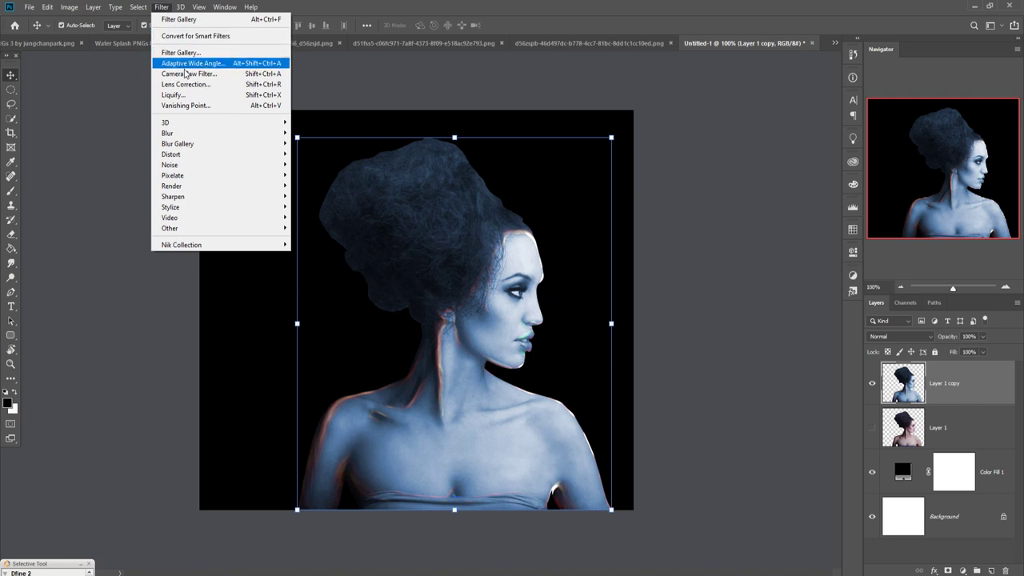
click(186, 73)
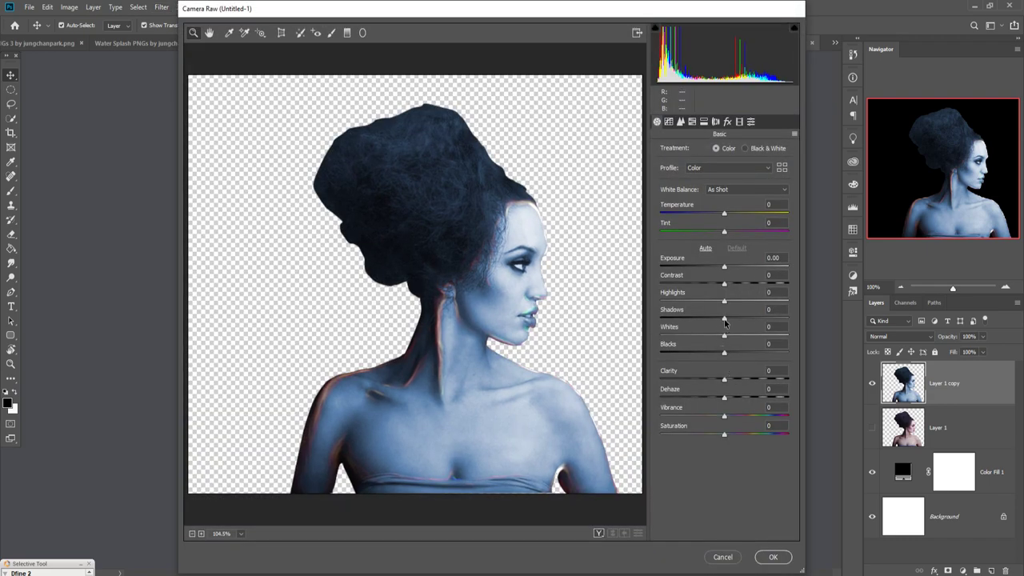
mouse_move(726, 323)
mouse_down()
mouse_move(700, 324)
mouse_move(699, 354)
mouse_move(683, 355)
mouse_up()
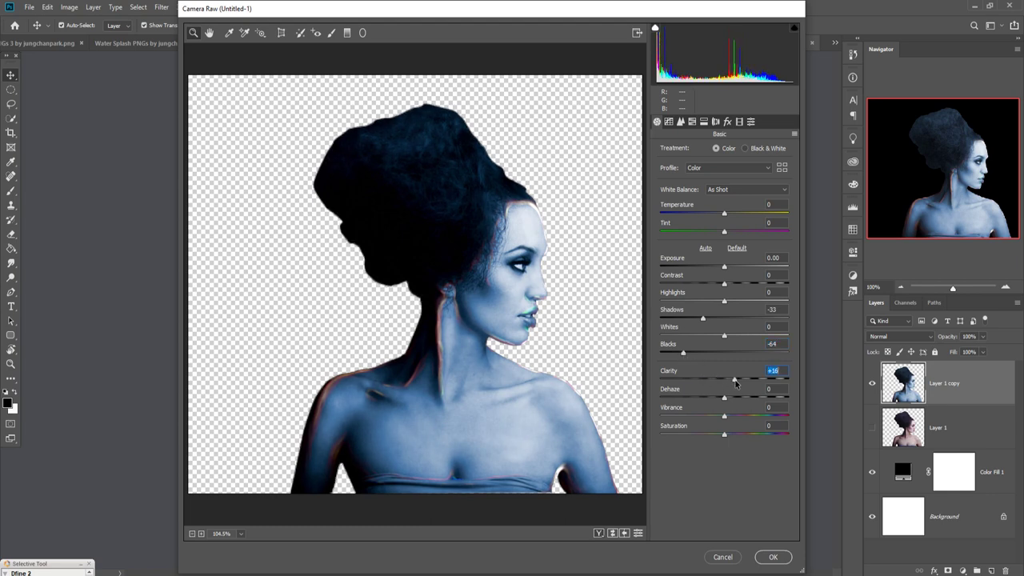
mouse_move(726, 384)
mouse_down()
mouse_move(703, 384)
mouse_move(739, 384)
mouse_up()
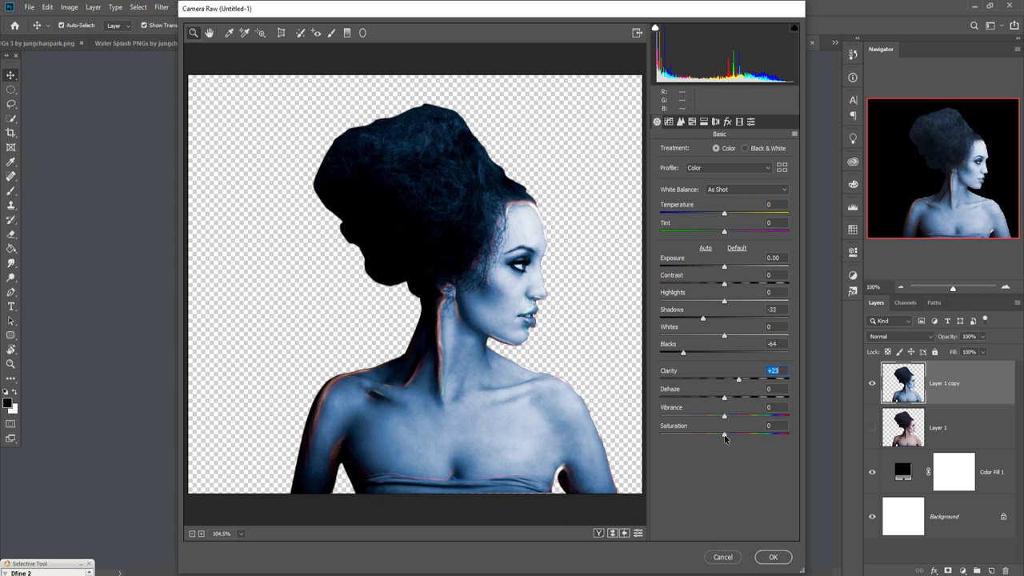
mouse_move(724, 436)
mouse_down()
mouse_move(708, 436)
mouse_move(722, 437)
mouse_up()
click(680, 121)
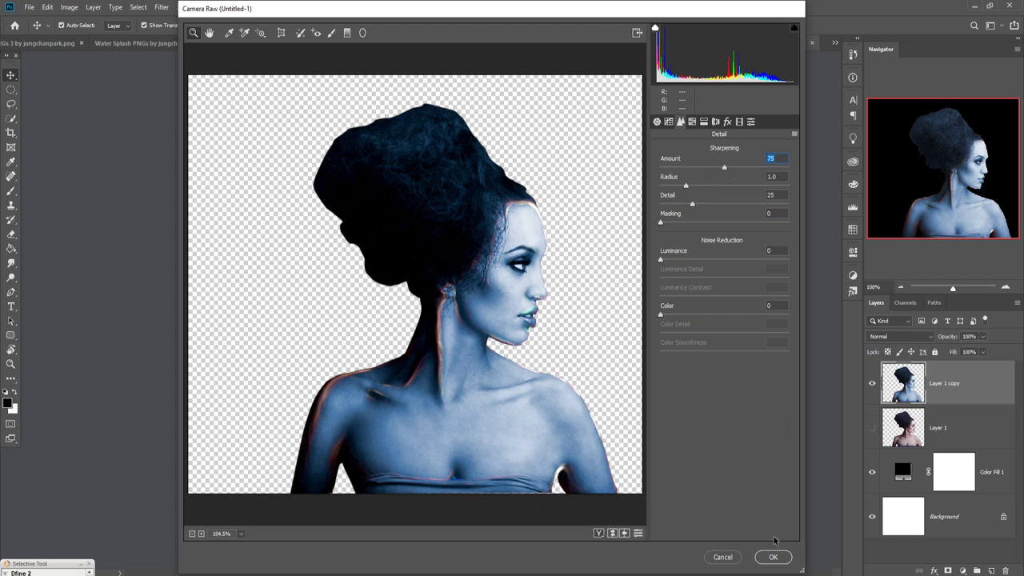
click(772, 556)
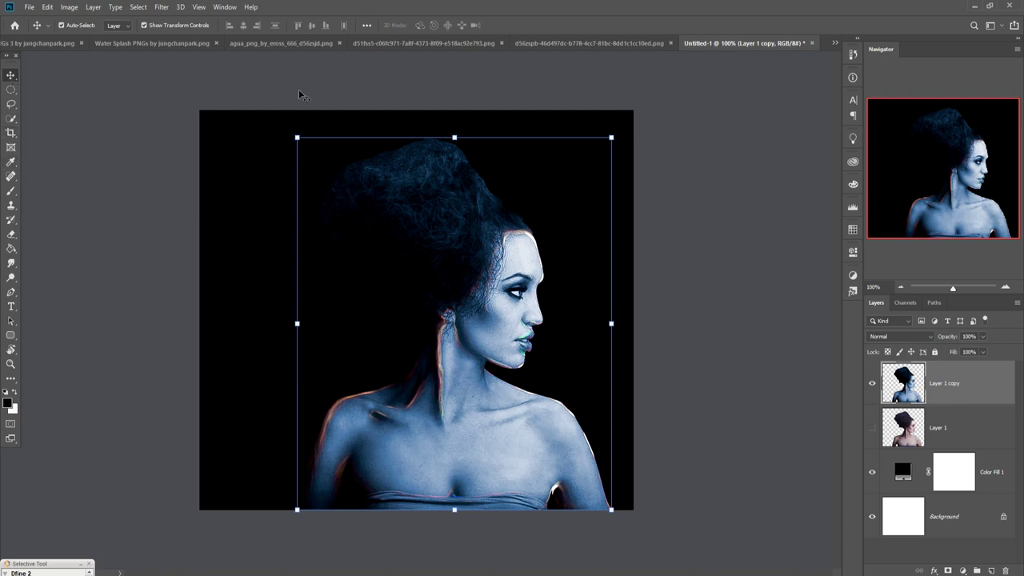
Step: Bring the Water Splash PNGs 3 image into Untitled-1 as Layer 2 and close its document
click(151, 44)
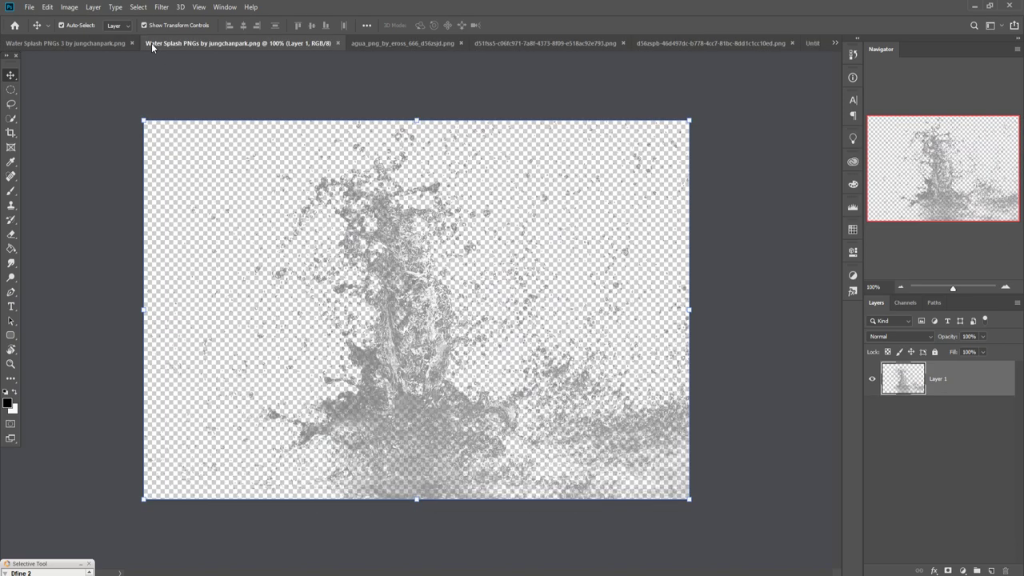
click(392, 42)
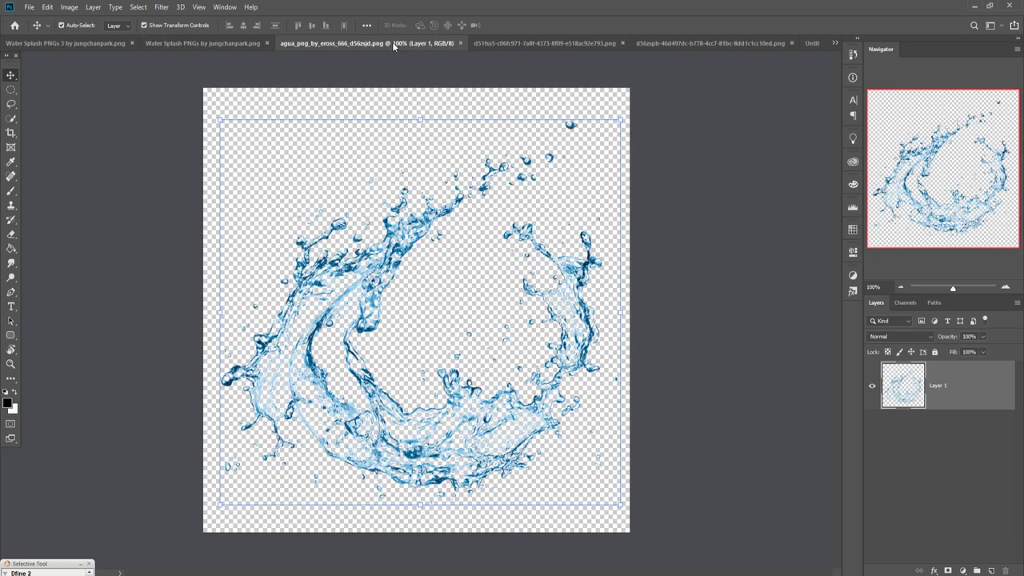
click(67, 42)
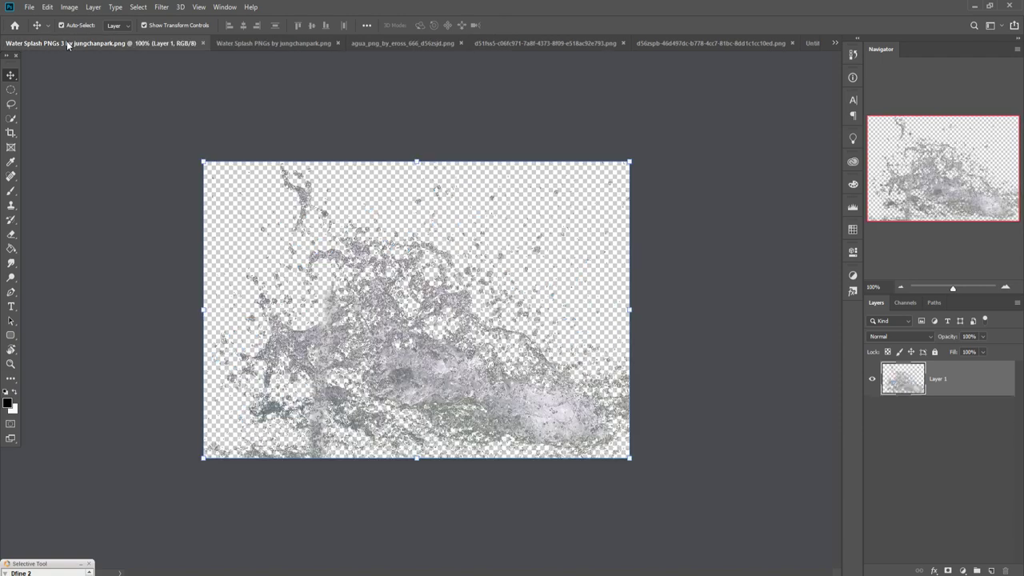
drag(66, 42, 570, 111)
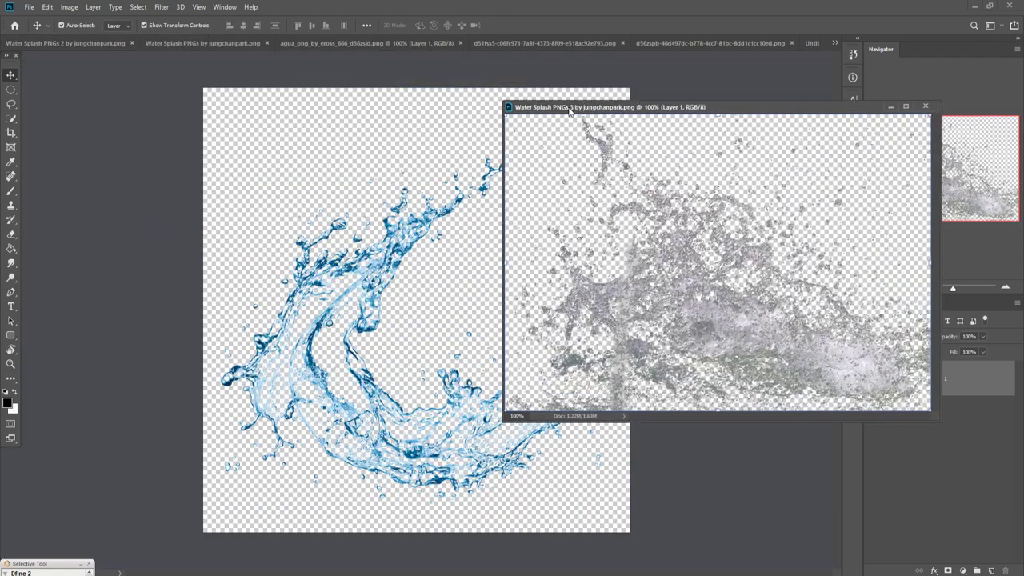
click(812, 43)
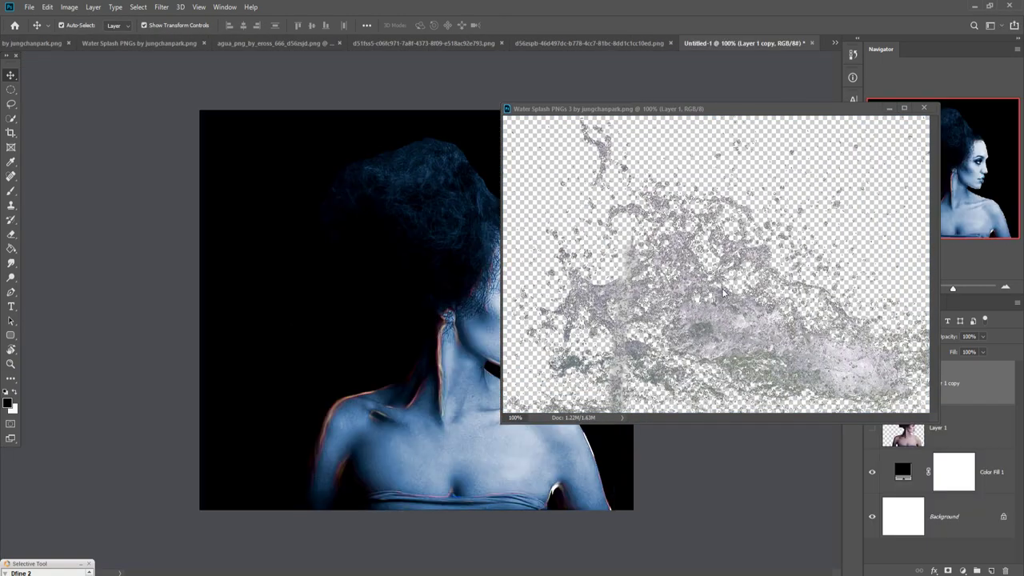
drag(723, 293, 708, 272)
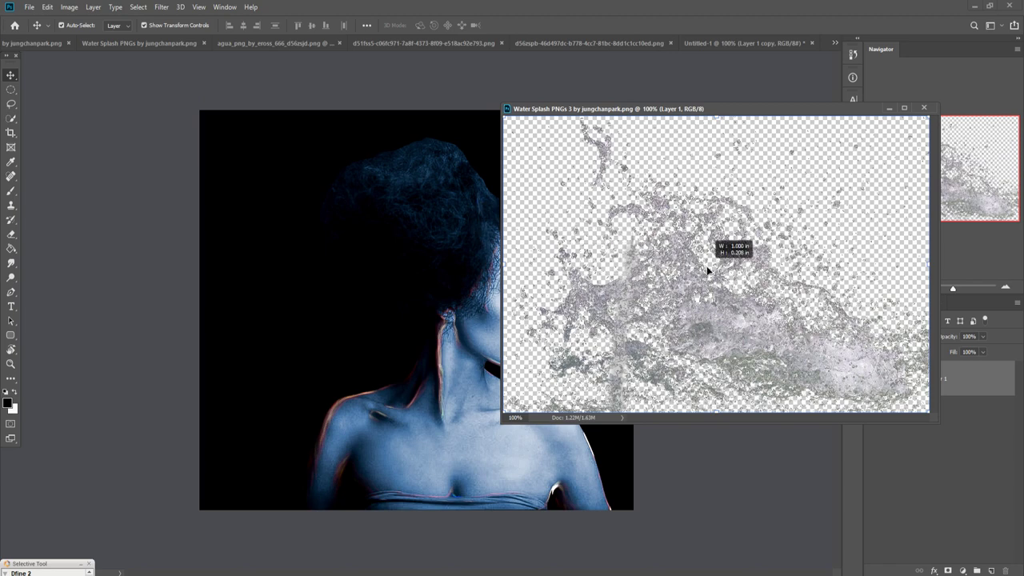
drag(708, 272, 469, 243)
click(921, 108)
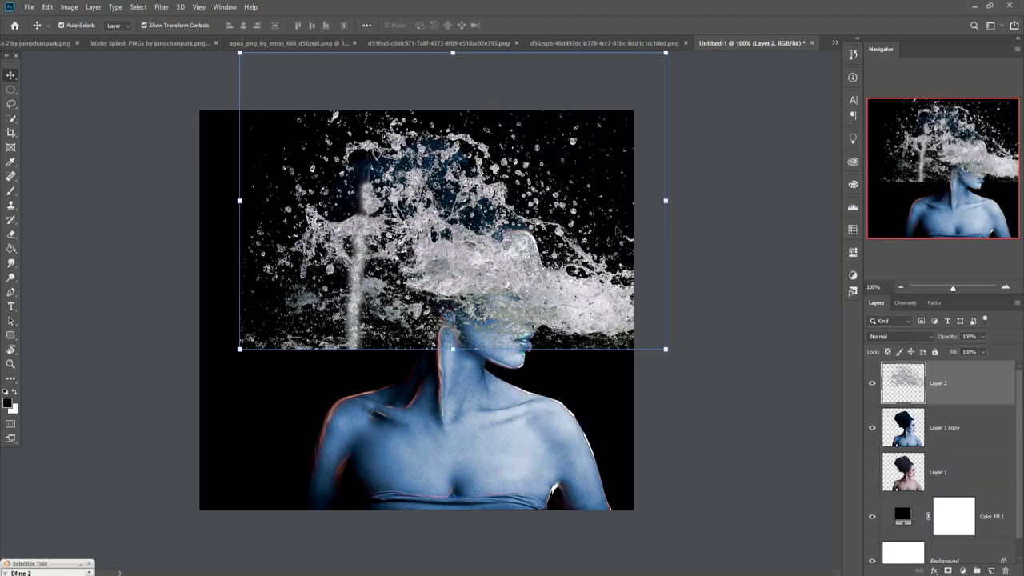
Step: Scale the splash down to about 73.75% and position it on the head
drag(672, 206, 559, 201)
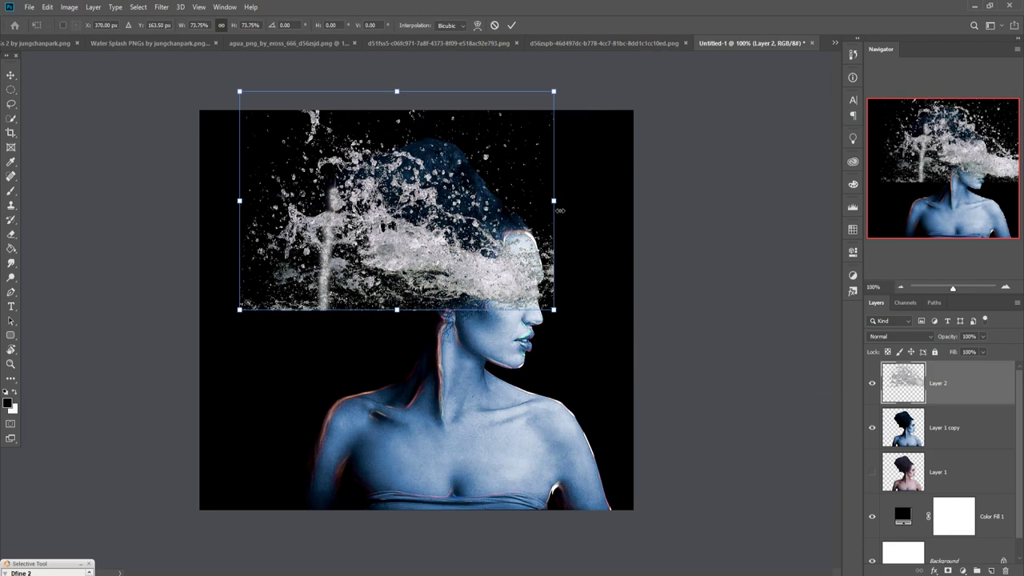
drag(516, 276, 506, 230)
key(Right)
key(Right)
key(Right)
key(Right)
key(Right)
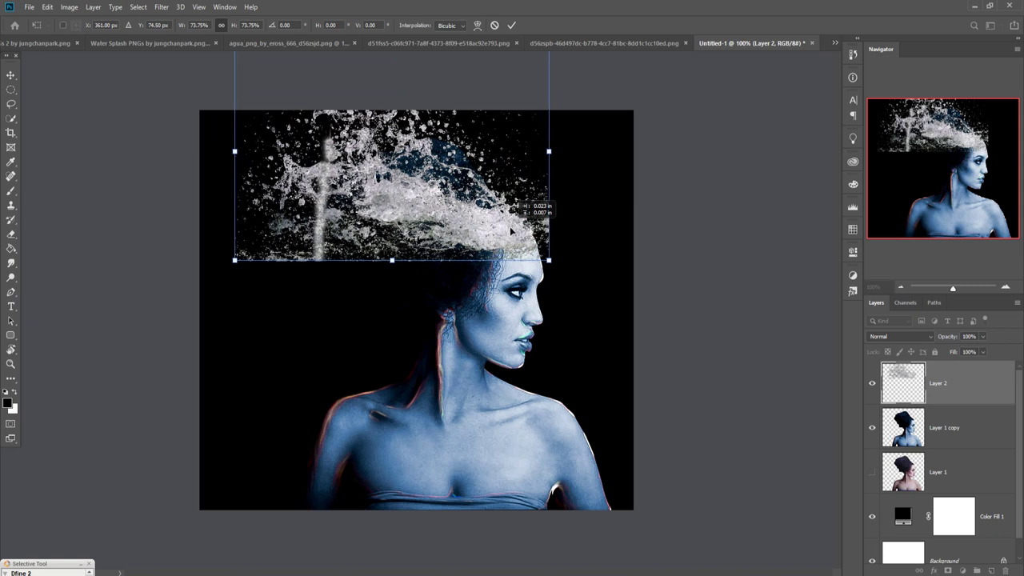
key(Right)
key(Right)
key(Up)
drag(505, 235, 511, 244)
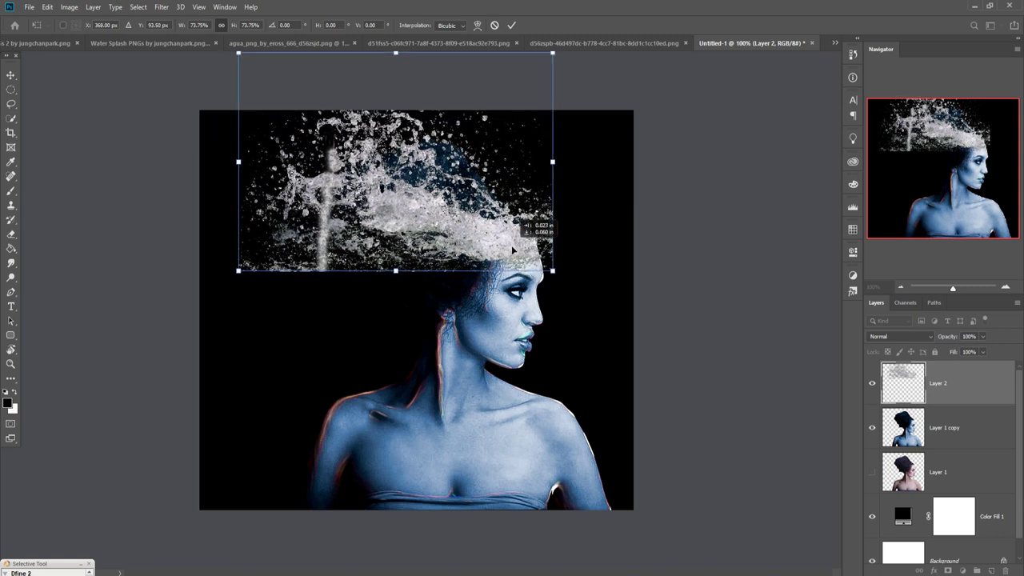
click(512, 24)
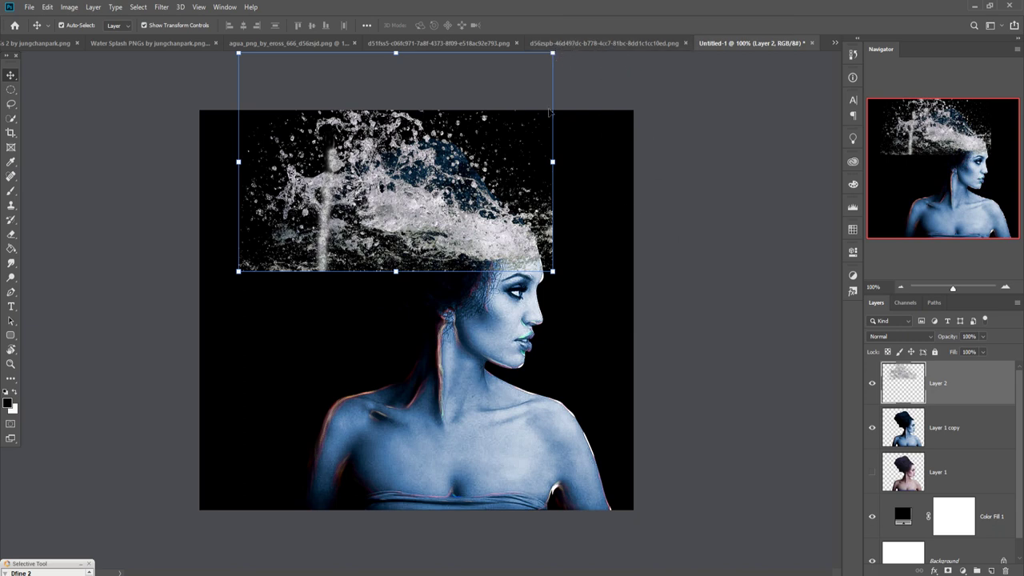
Step: Rotate the splash about 13.5° so it follows the tilt of the head
drag(470, 251, 473, 243)
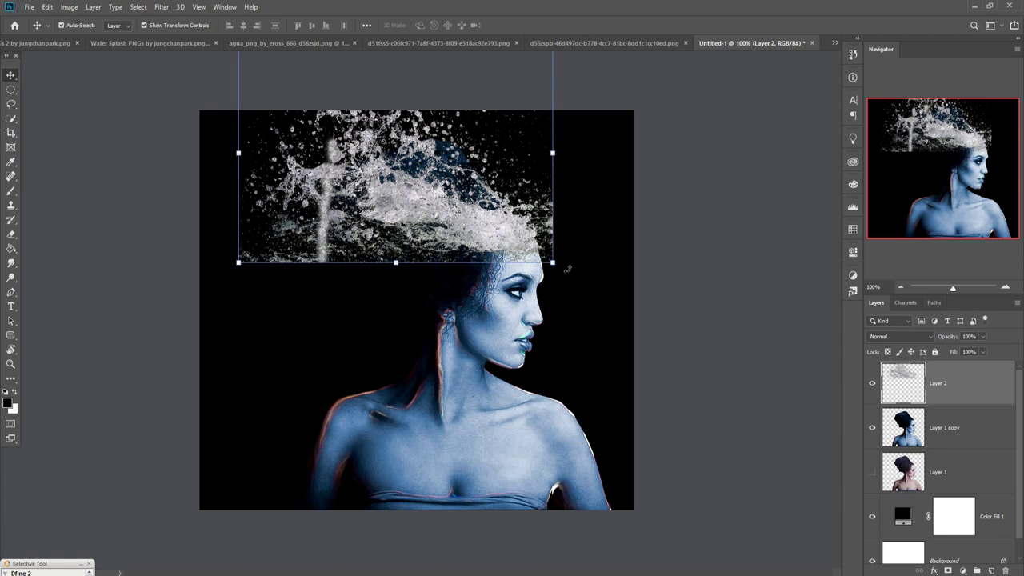
drag(566, 270, 558, 280)
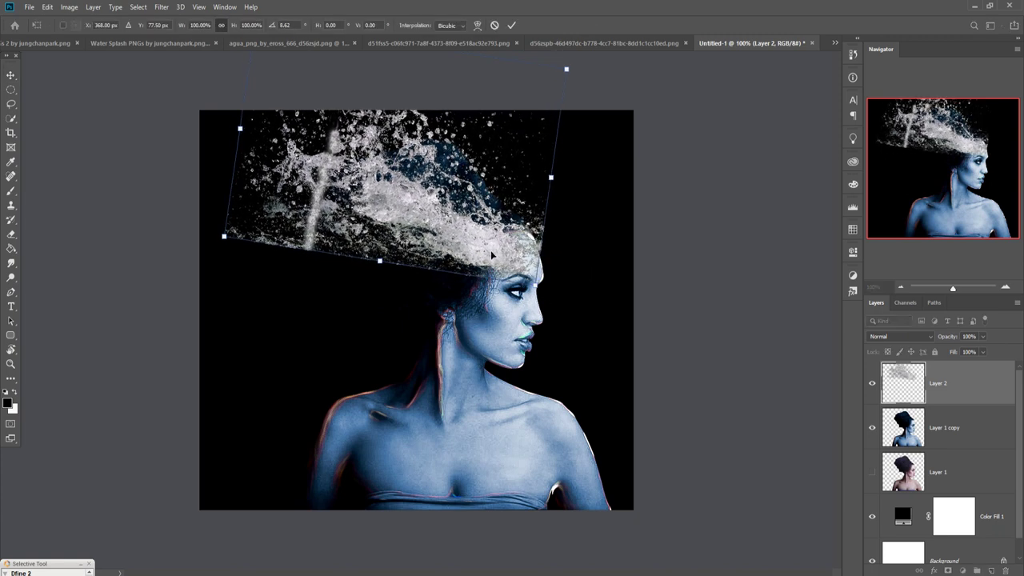
drag(491, 255, 509, 249)
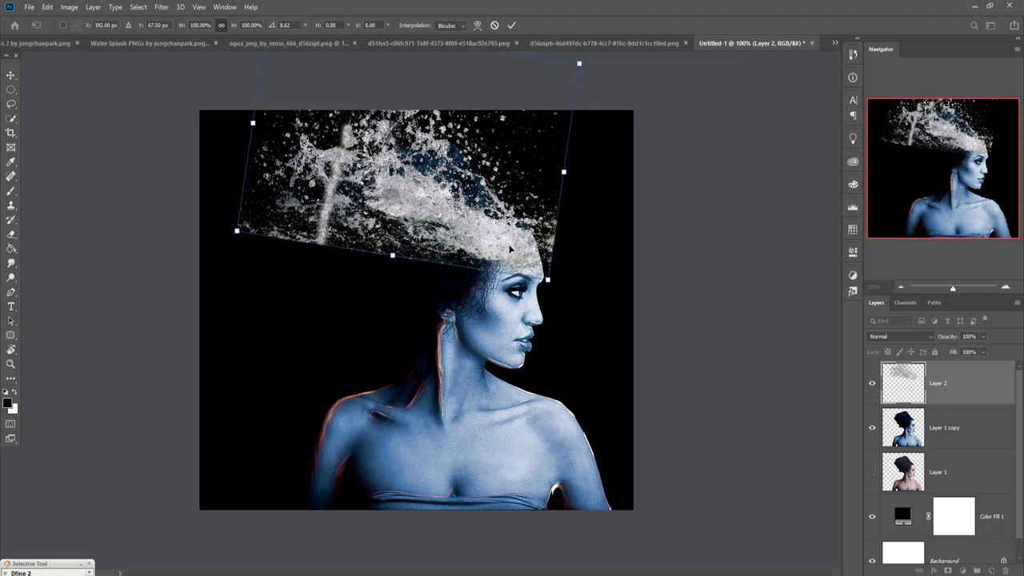
drag(565, 292, 558, 302)
mouse_move(496, 262)
mouse_down()
mouse_move(507, 251)
mouse_move(493, 252)
mouse_move(513, 259)
mouse_up()
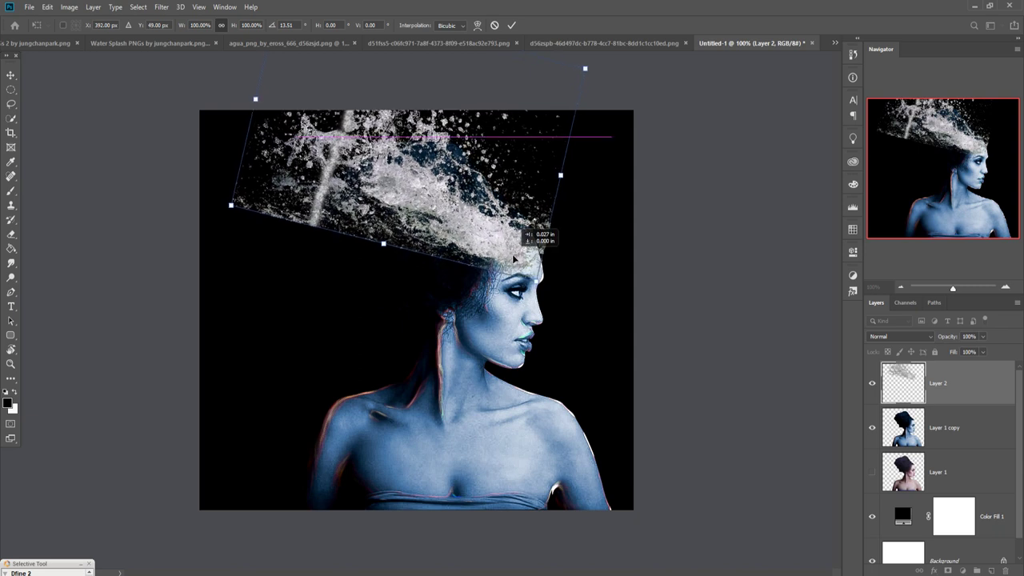
Step: Commit the rotated splash, move it below the portrait layer, and add a mask to Layer 1 copy
click(511, 25)
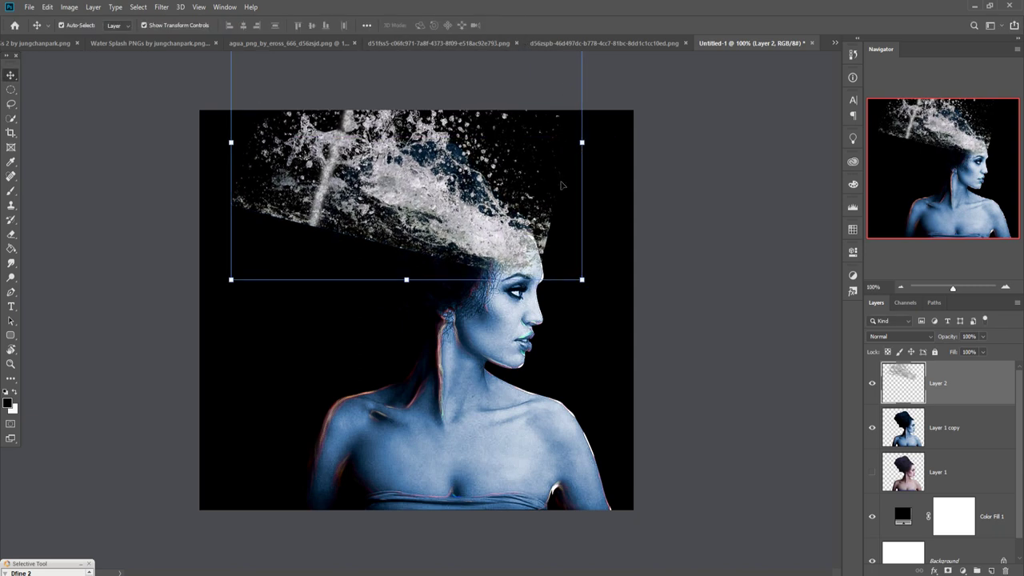
drag(978, 393, 973, 439)
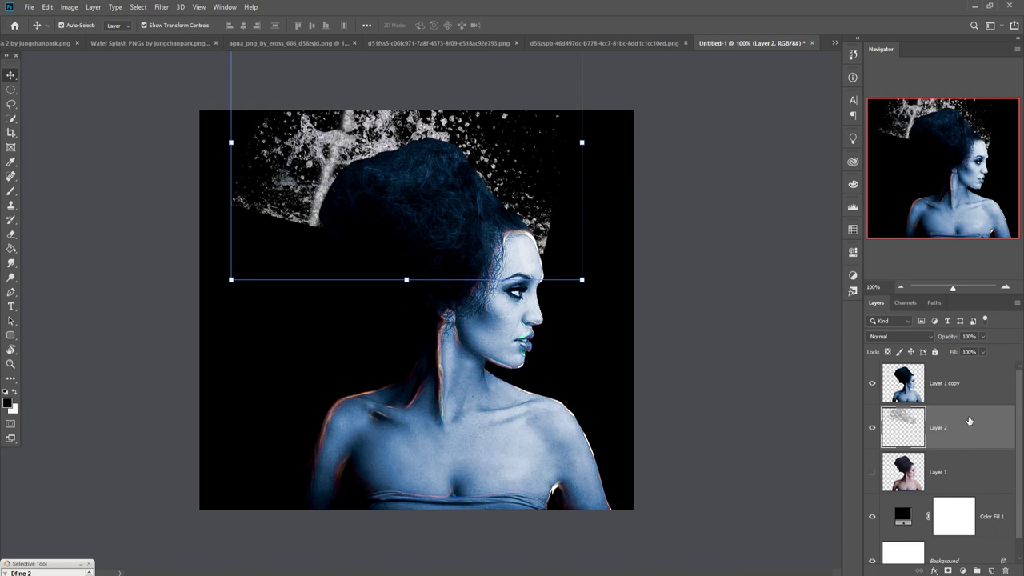
click(959, 391)
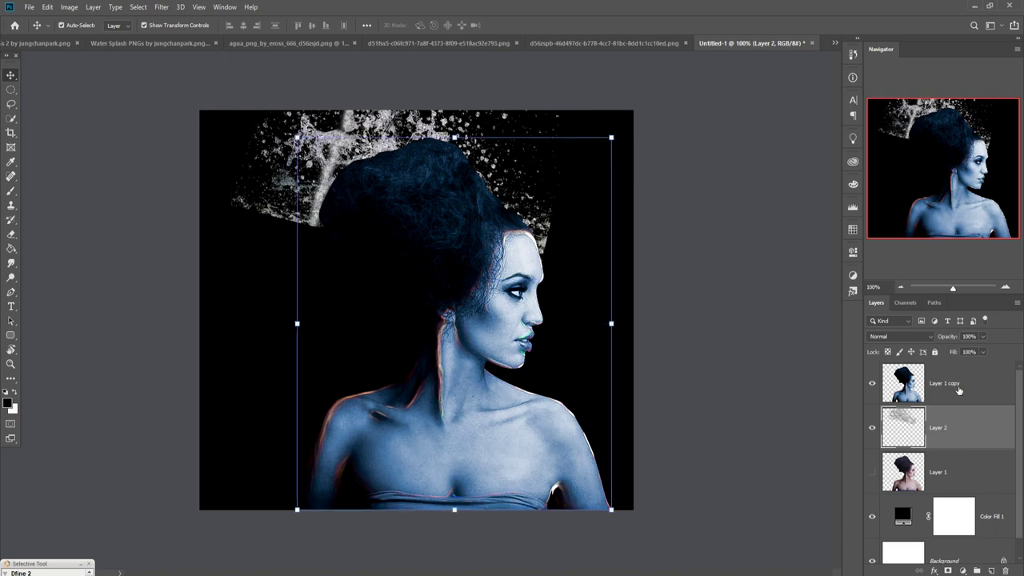
click(949, 569)
Step: Mask Layer 2 and paint out stray splash pixels along the hair's right edge with a soft low-opacity brush
click(10, 192)
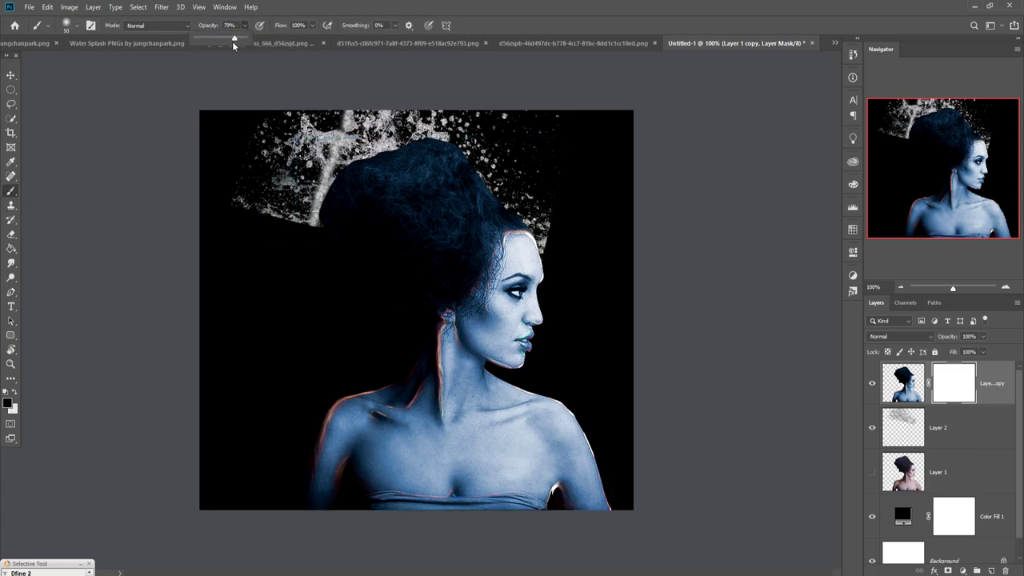
mouse_move(205, 44)
mouse_down()
mouse_move(191, 50)
mouse_move(212, 37)
mouse_up()
click(946, 430)
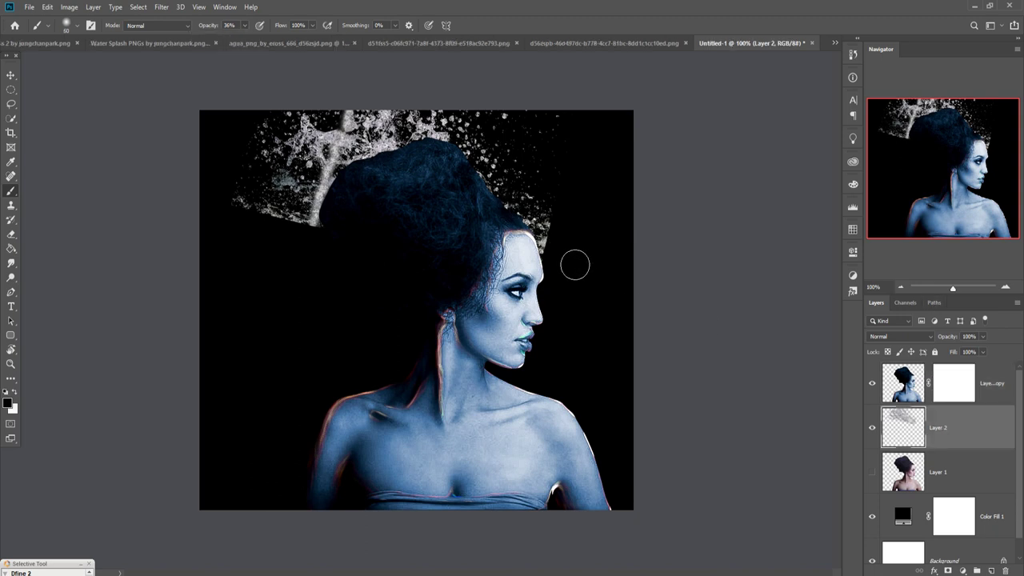
click(951, 570)
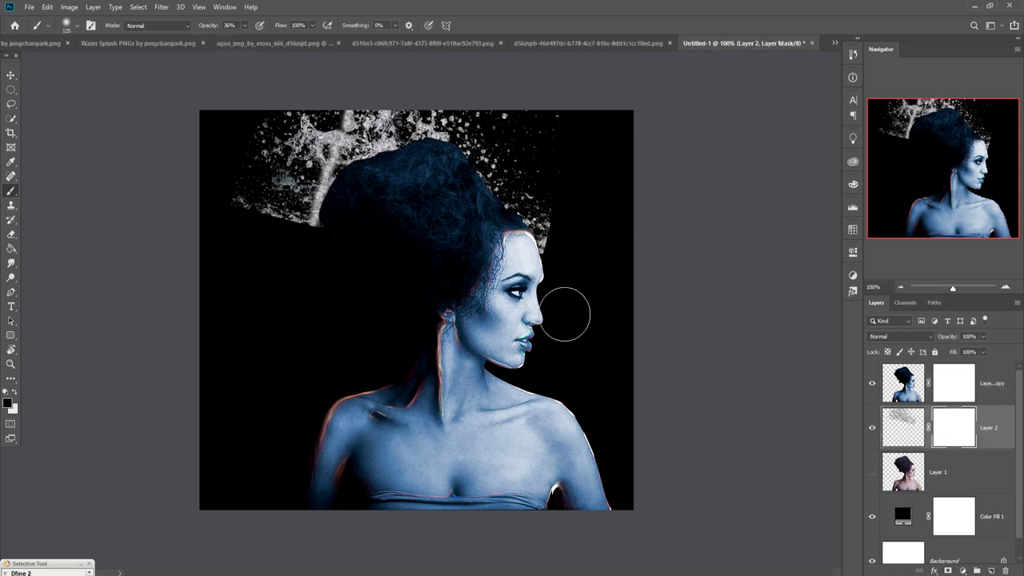
key(bracketleft)
key(bracketleft)
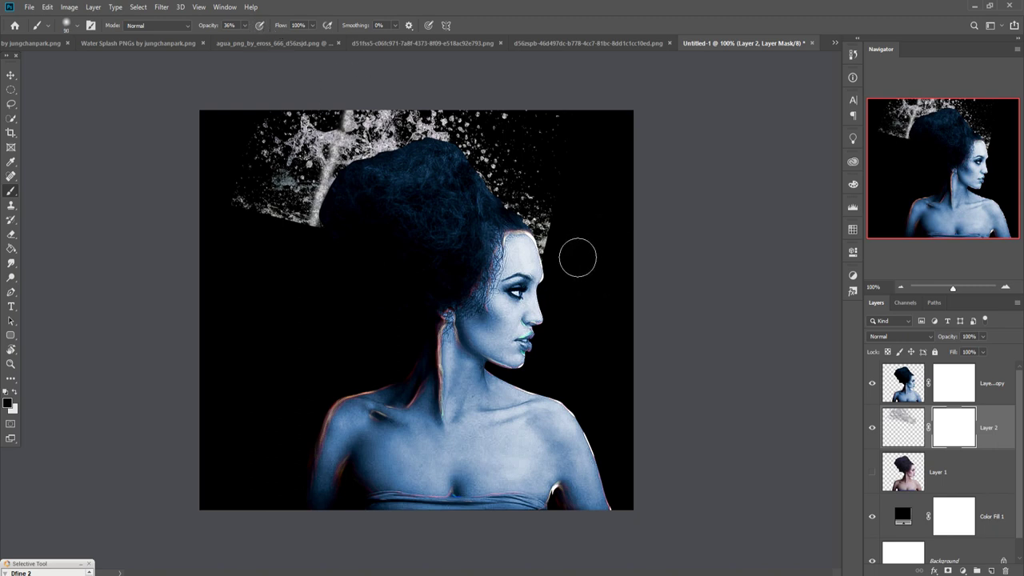
mouse_move(566, 247)
mouse_down()
mouse_move(557, 242)
mouse_move(569, 264)
mouse_up()
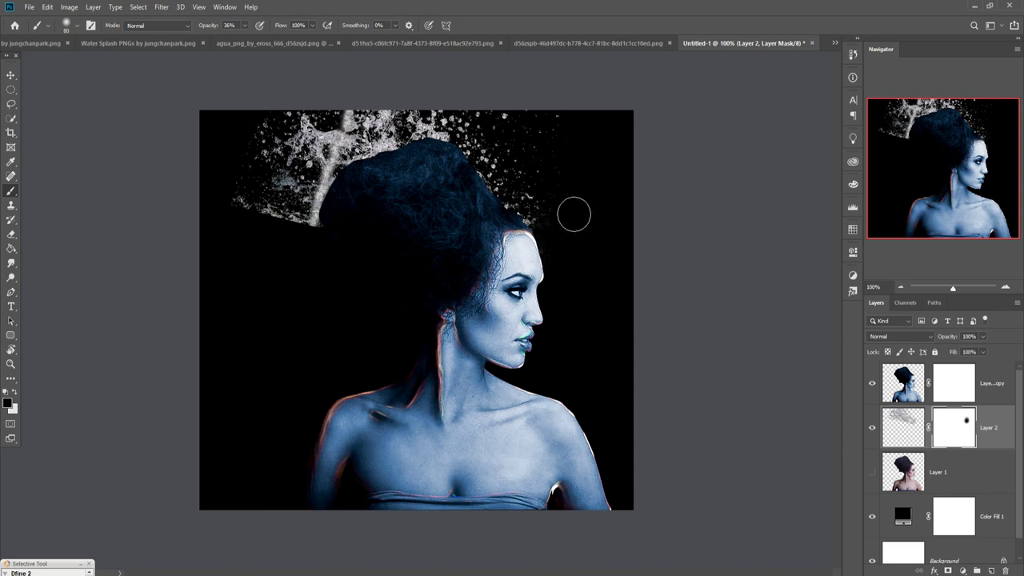
mouse_move(569, 204)
mouse_down()
mouse_move(554, 229)
mouse_move(571, 235)
mouse_move(578, 176)
mouse_move(569, 171)
mouse_move(567, 192)
mouse_move(583, 178)
mouse_move(571, 149)
mouse_move(555, 142)
mouse_move(578, 128)
mouse_up()
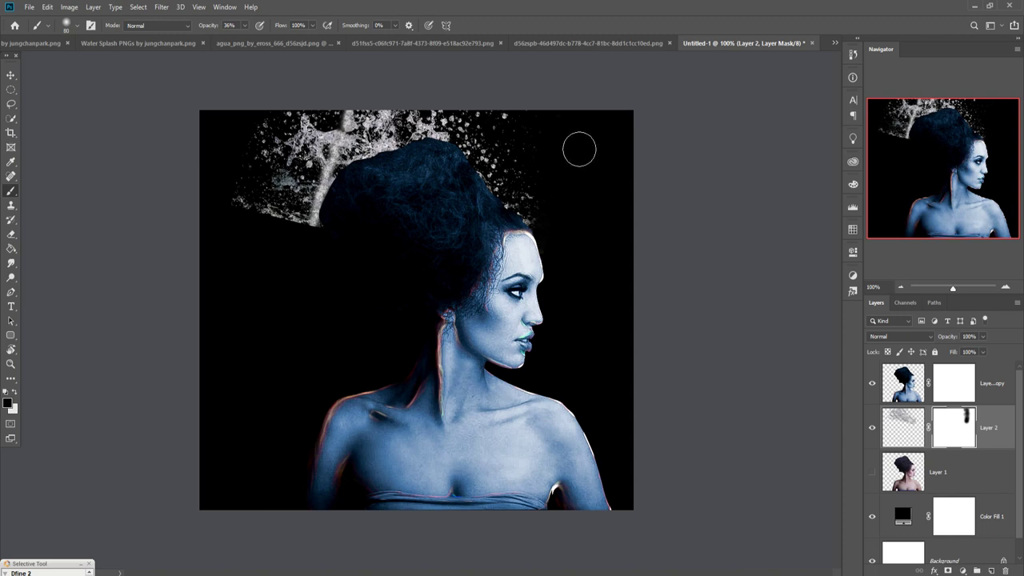
click(969, 392)
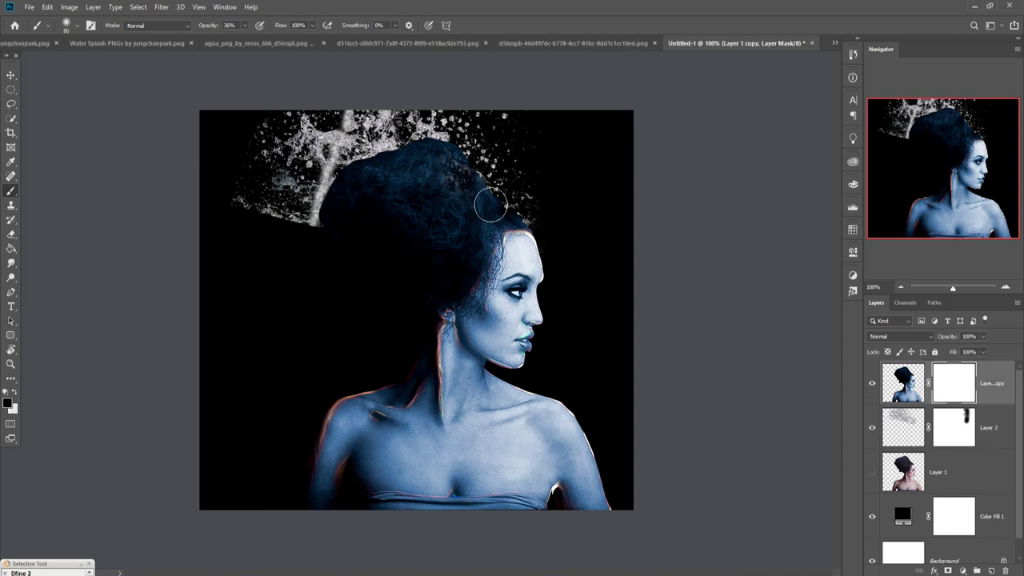
Step: Paint black on Layer 1 copy's mask over the hair crown to reveal the splash there
mouse_move(480, 203)
mouse_down()
mouse_move(492, 192)
mouse_move(452, 152)
mouse_move(542, 234)
mouse_up()
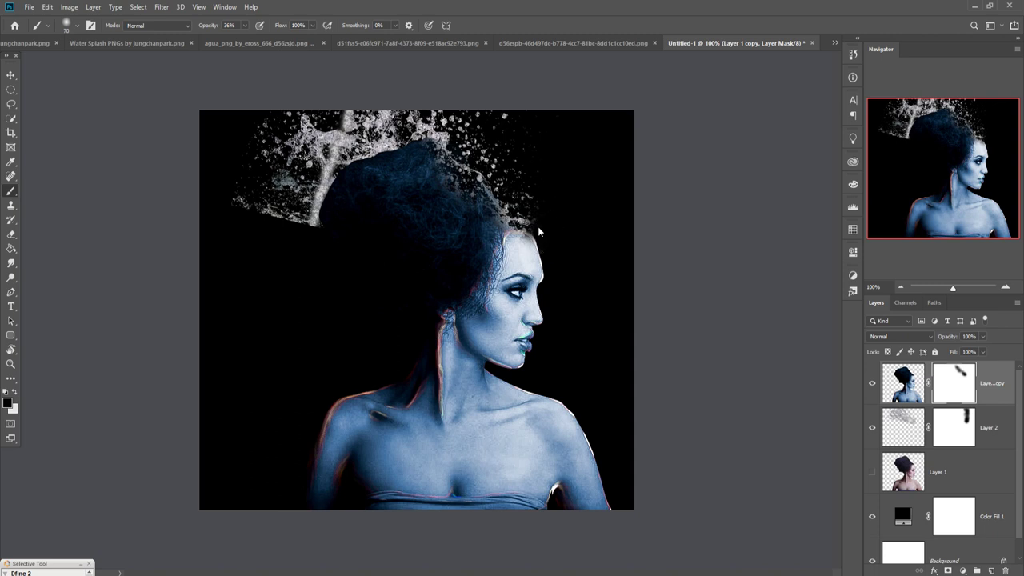
mouse_move(527, 231)
mouse_down()
mouse_move(423, 164)
mouse_move(489, 222)
mouse_move(409, 176)
mouse_move(513, 231)
mouse_move(492, 248)
mouse_move(502, 272)
mouse_up()
mouse_move(431, 223)
mouse_down()
mouse_move(393, 199)
mouse_move(404, 184)
mouse_move(384, 172)
mouse_move(424, 192)
mouse_move(412, 204)
mouse_move(488, 246)
mouse_move(474, 236)
mouse_up()
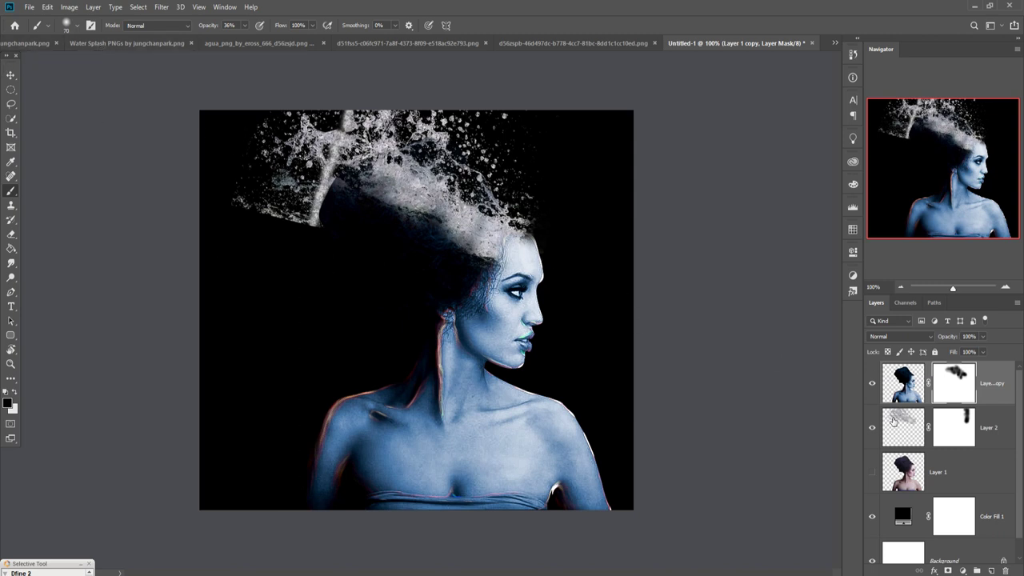
mouse_move(384, 196)
mouse_down()
mouse_move(335, 183)
mouse_move(345, 226)
mouse_up()
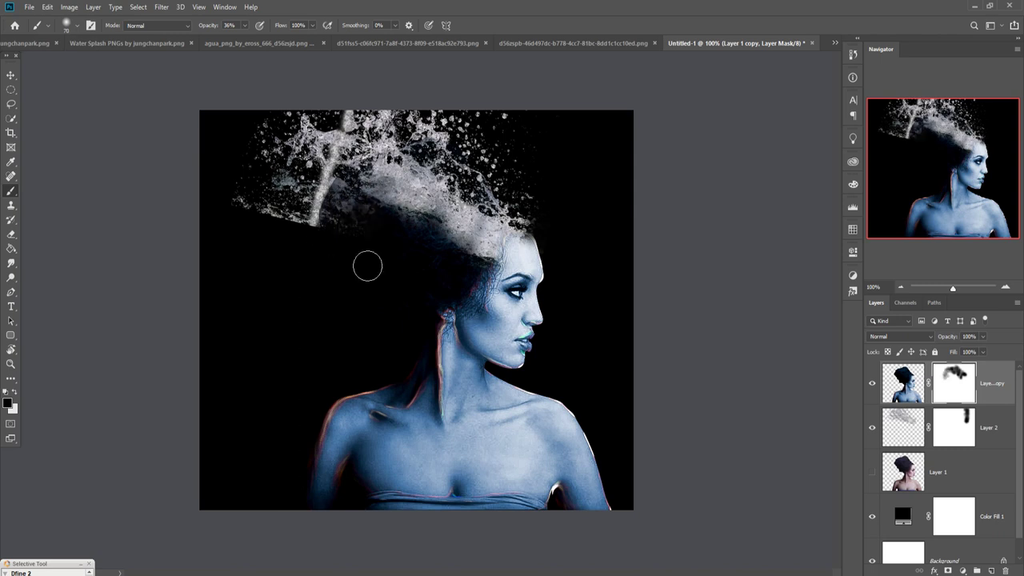
mouse_move(365, 267)
mouse_down()
mouse_move(414, 209)
mouse_move(393, 274)
mouse_up()
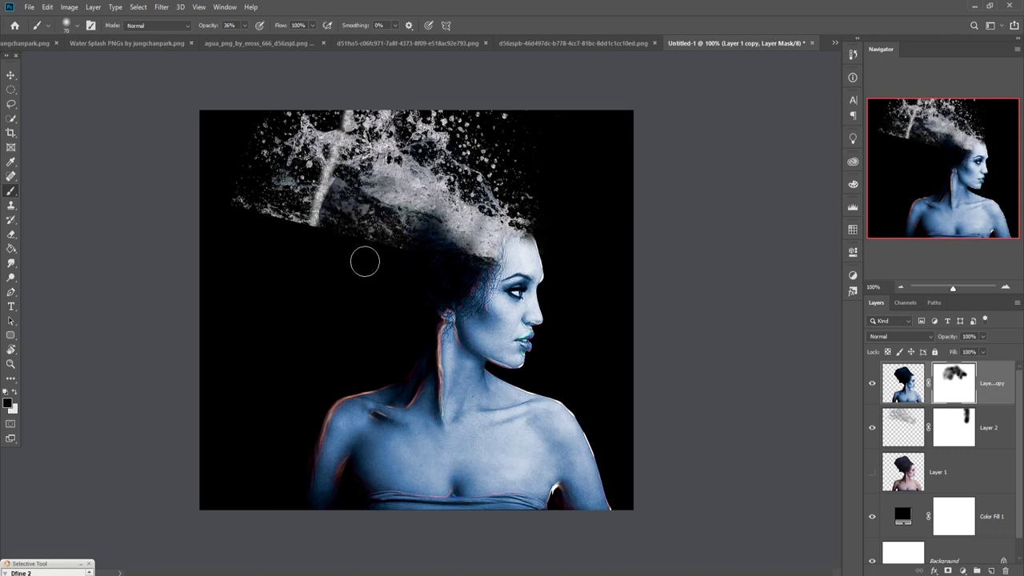
Step: Paint on Layer 2's mask to remove the grey smears left of the splash and excess near the top
click(955, 438)
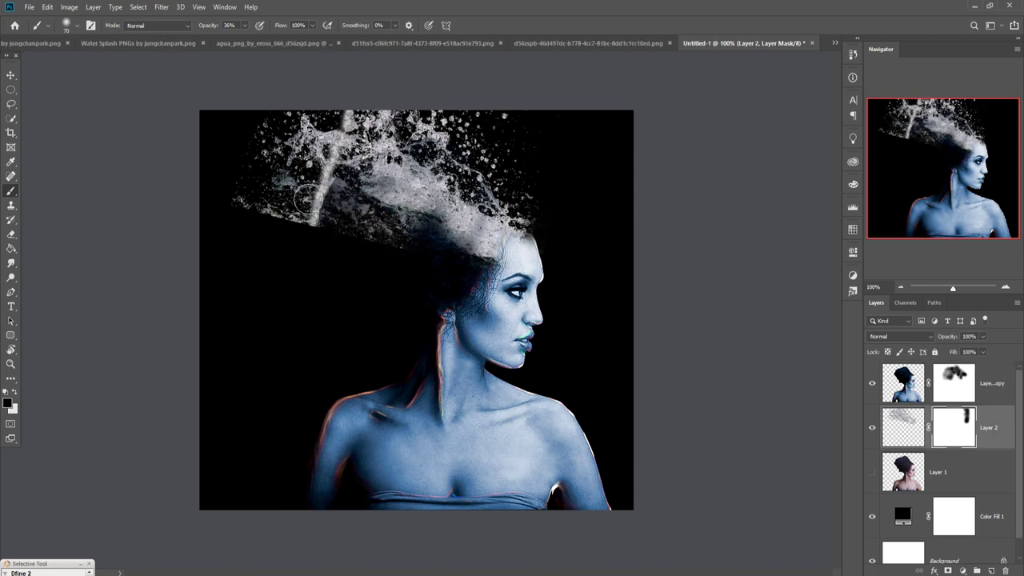
mouse_move(308, 204)
mouse_down()
mouse_move(326, 235)
mouse_move(339, 187)
mouse_move(346, 192)
mouse_move(326, 221)
mouse_up()
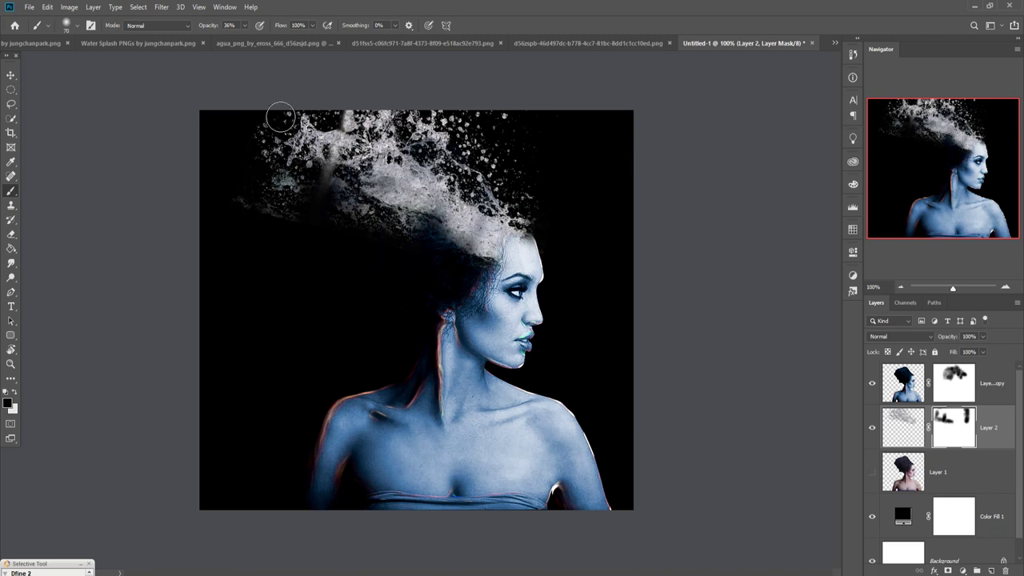
drag(332, 160, 331, 194)
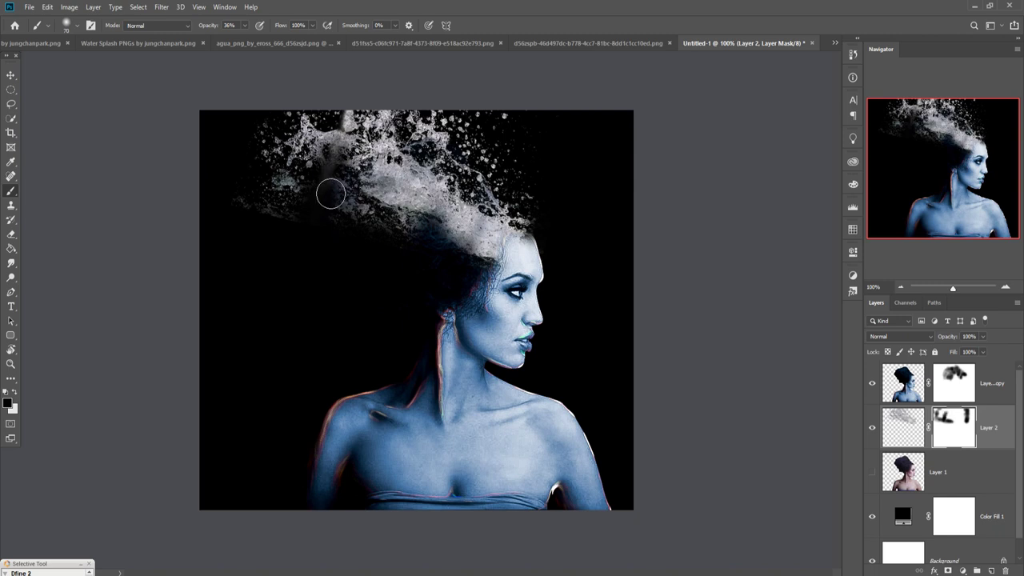
mouse_move(356, 128)
mouse_down()
mouse_move(346, 173)
mouse_move(362, 172)
mouse_up()
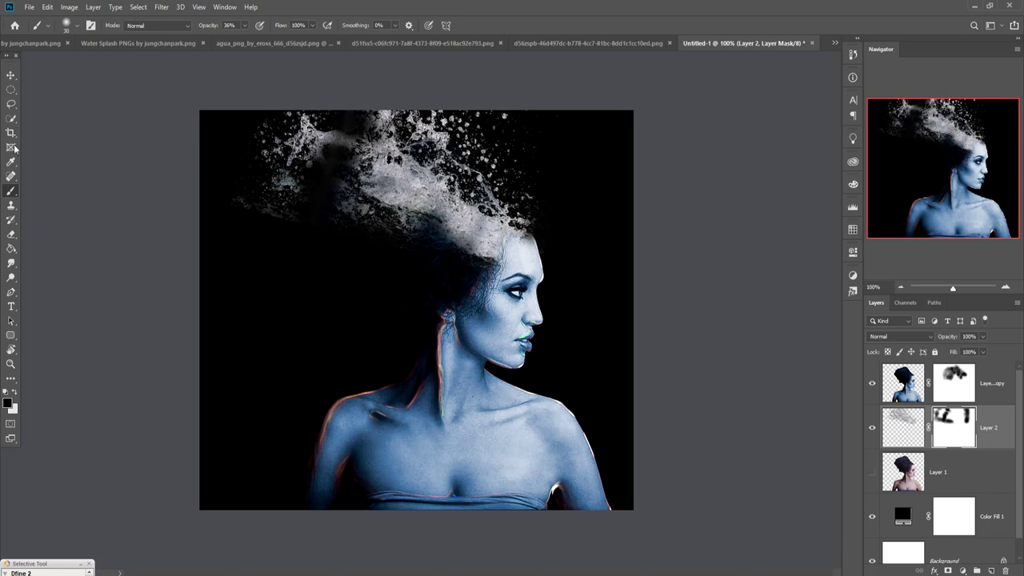
click(11, 75)
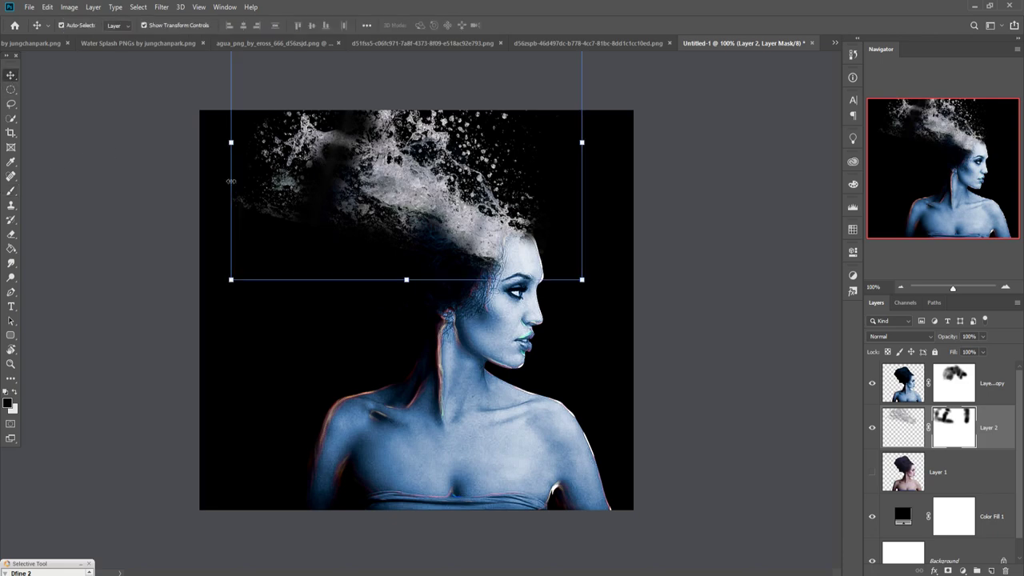
Step: Bring the Water Splash PNGs by jungchanpark.png image into the portrait document as a new layer
click(100, 43)
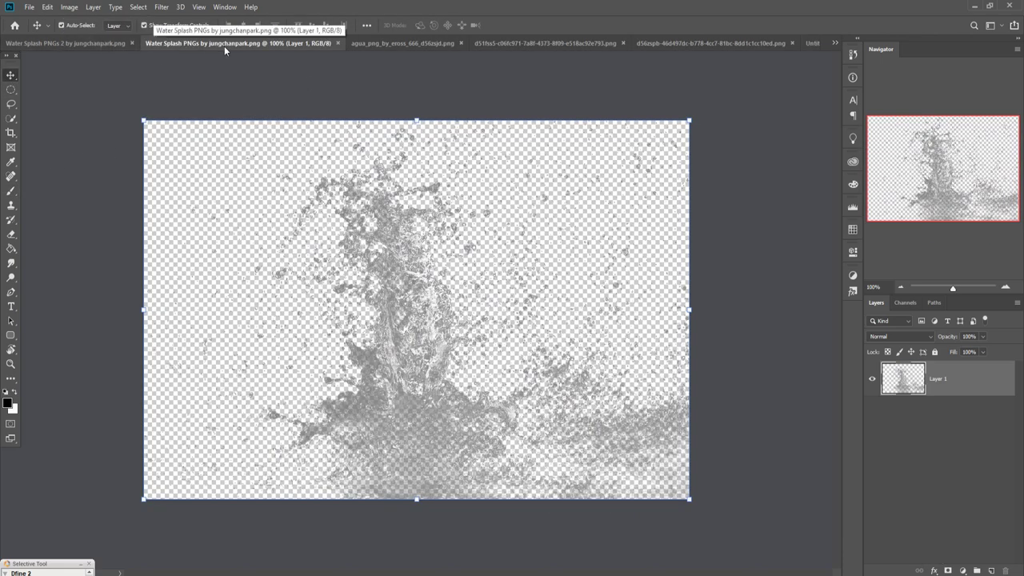
drag(224, 43, 542, 141)
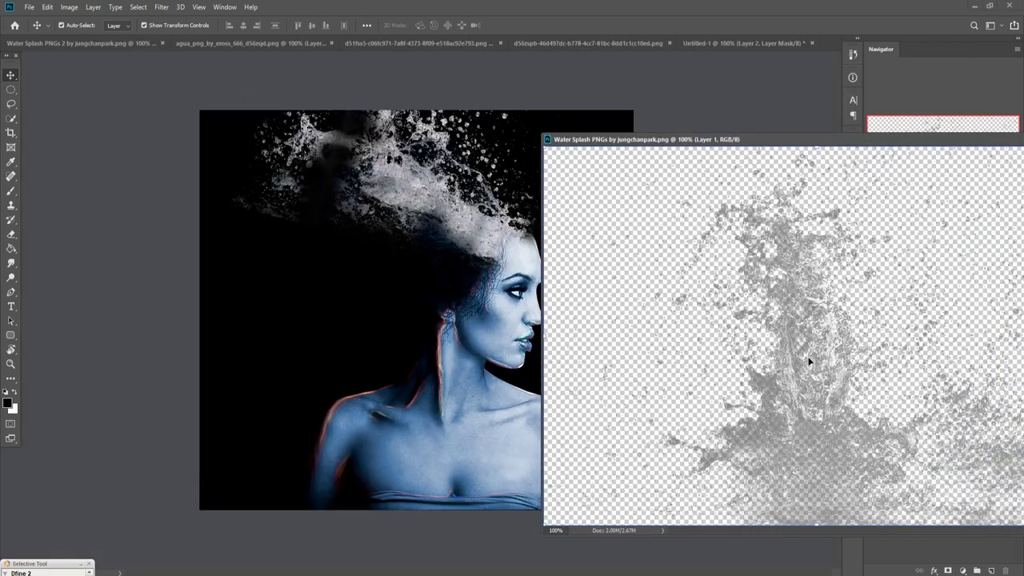
drag(807, 359, 367, 249)
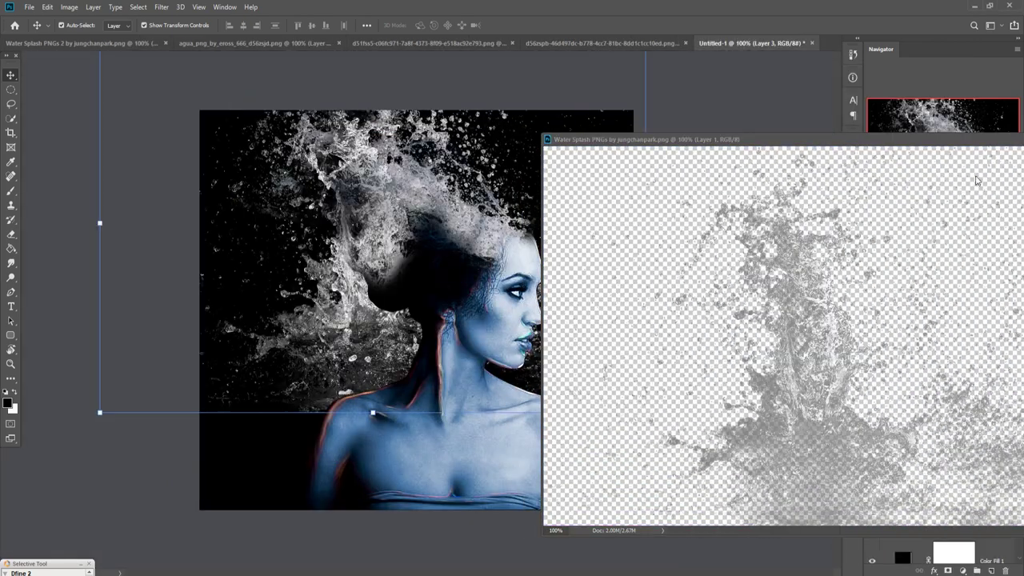
drag(840, 139, 547, 279)
click(756, 279)
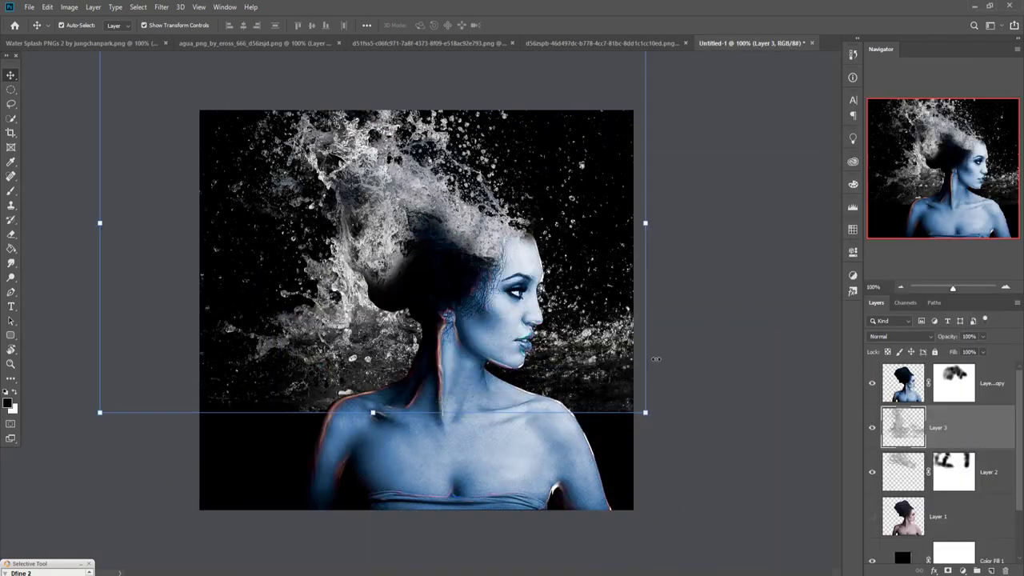
Step: Scale the new splash to about 56%, position it over the head's right side, and add a mask
drag(654, 227, 407, 224)
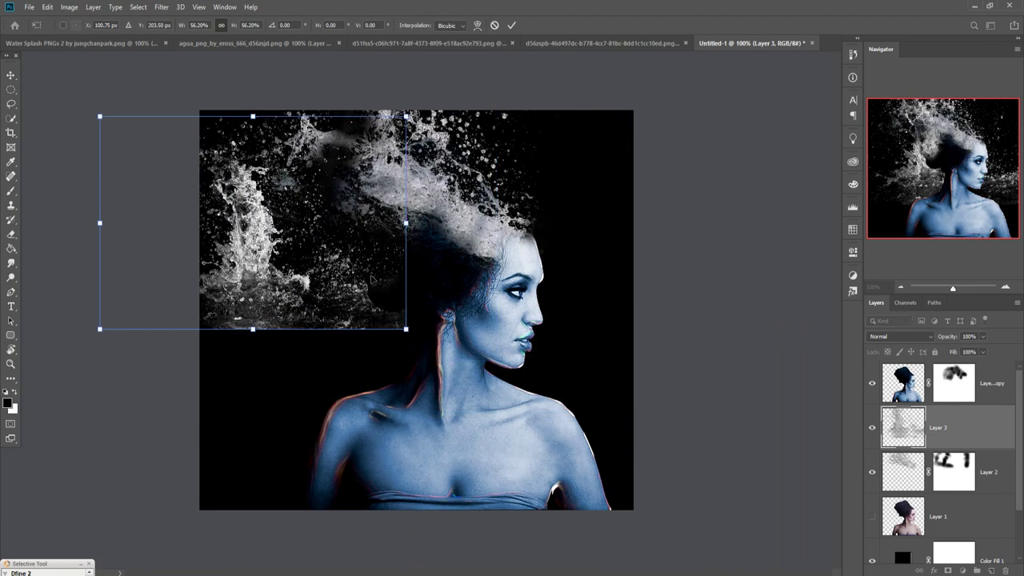
drag(327, 280, 502, 313)
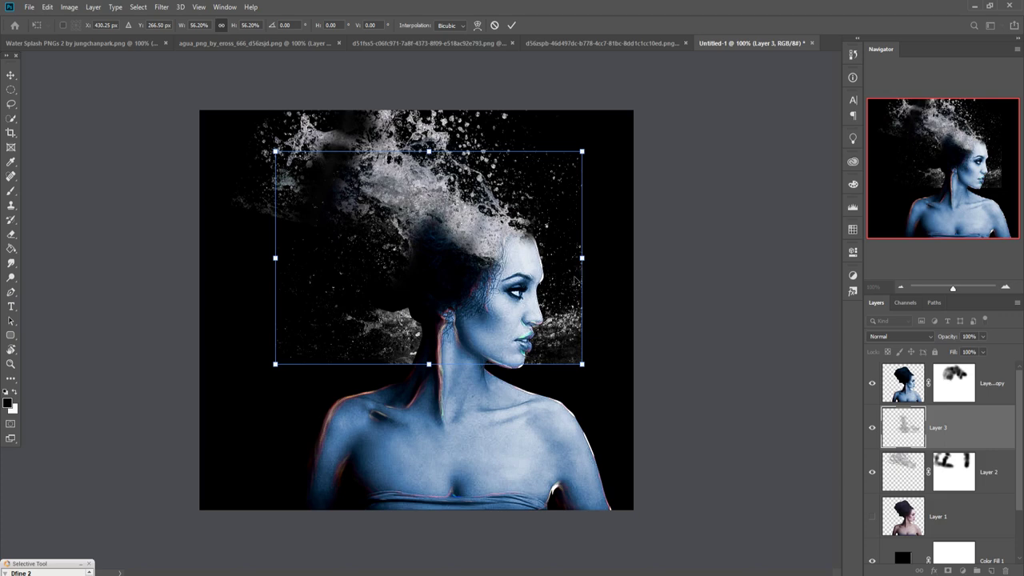
drag(575, 280, 646, 202)
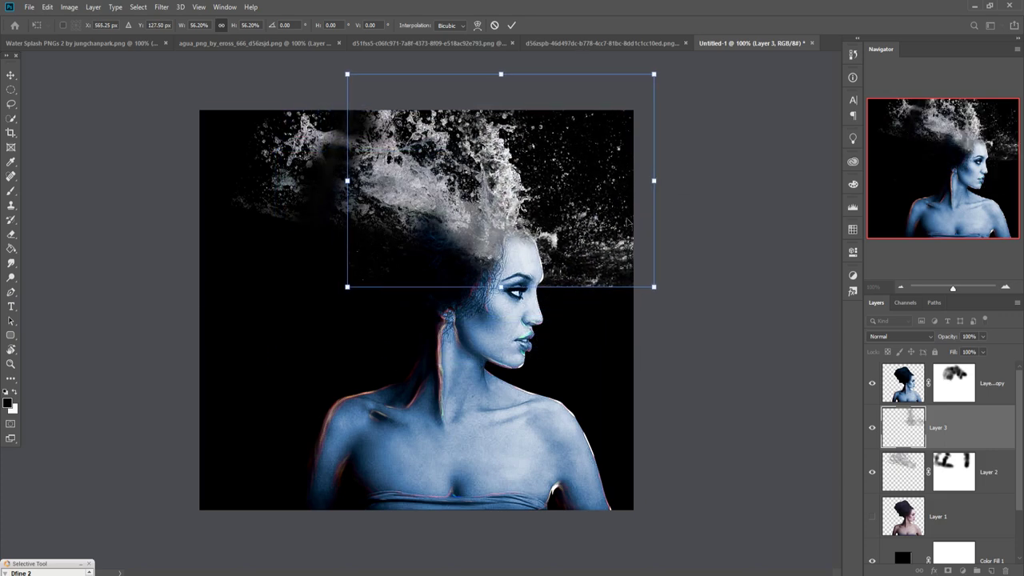
drag(572, 202, 592, 204)
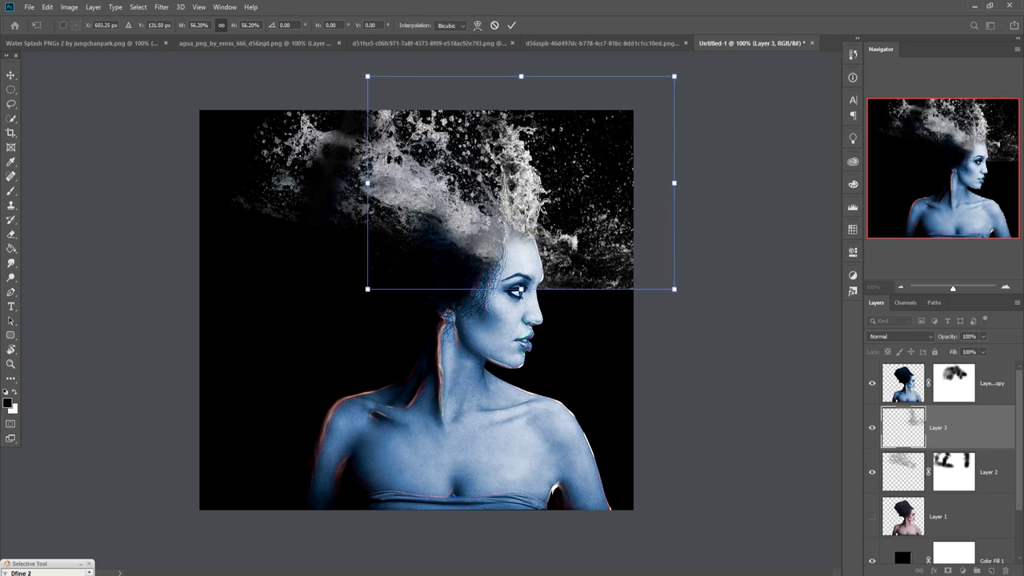
click(512, 26)
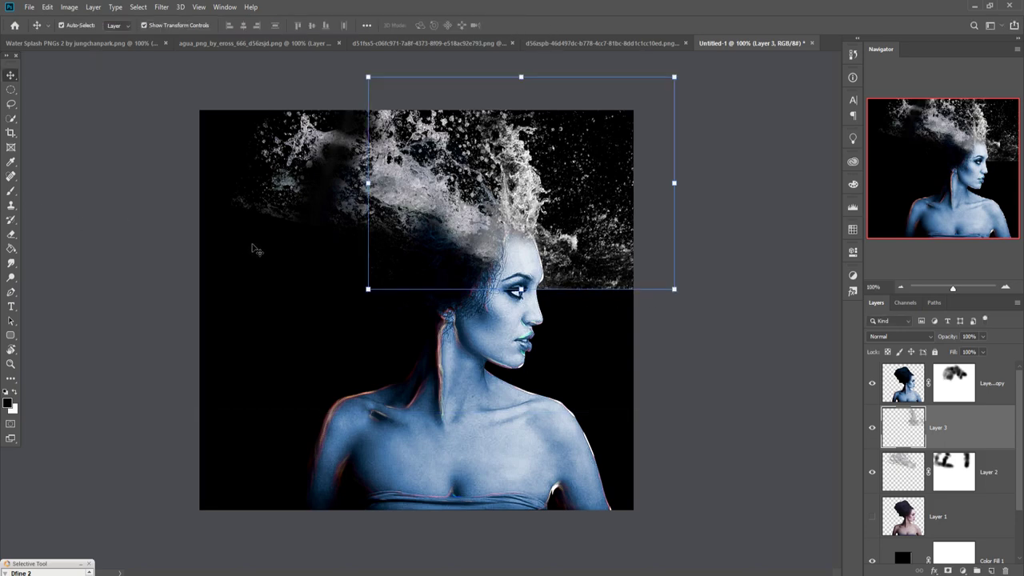
click(948, 569)
Step: Paint black on Layer 3's mask to fade the splash's hard edge and right-side specks beside the face
click(11, 192)
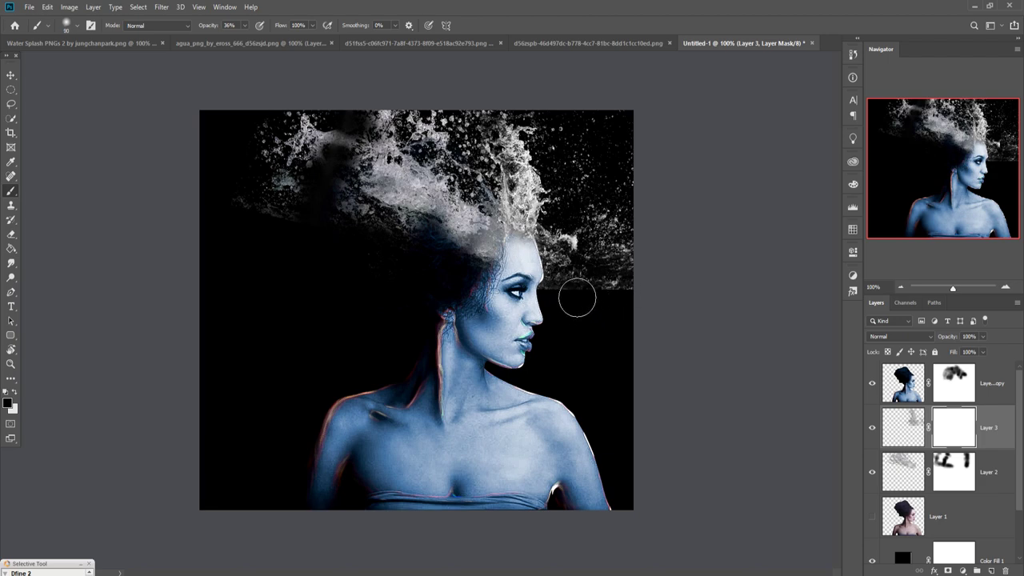
mouse_move(577, 298)
mouse_down()
mouse_move(578, 250)
mouse_move(598, 235)
mouse_move(576, 158)
mouse_move(606, 173)
mouse_move(598, 219)
mouse_move(605, 212)
mouse_move(613, 281)
mouse_move(599, 288)
mouse_move(639, 292)
mouse_move(637, 179)
mouse_move(658, 296)
mouse_up()
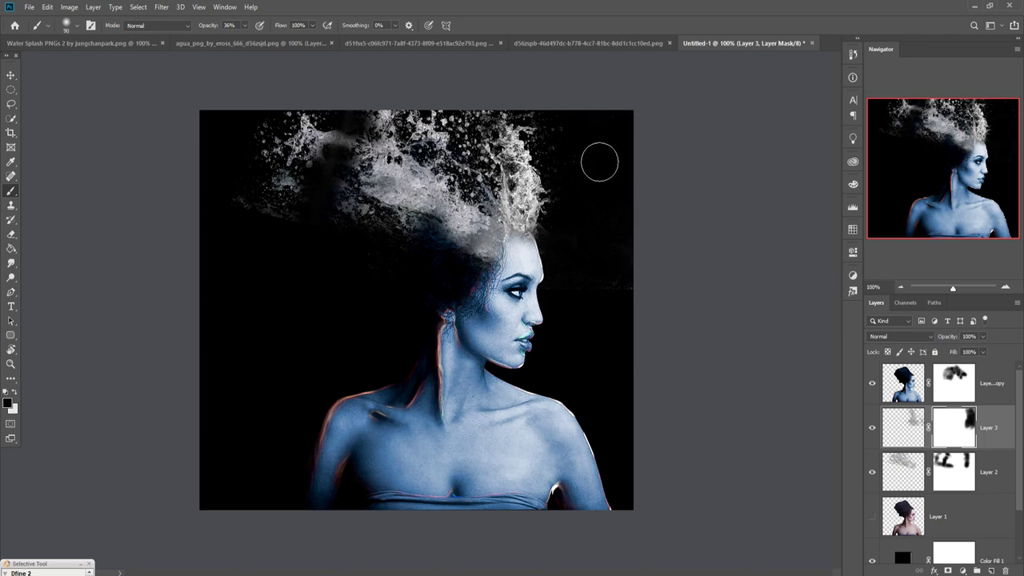
mouse_move(571, 160)
mouse_down()
mouse_move(560, 160)
mouse_move(579, 177)
mouse_move(581, 126)
mouse_move(558, 133)
mouse_move(578, 162)
mouse_move(538, 183)
mouse_up()
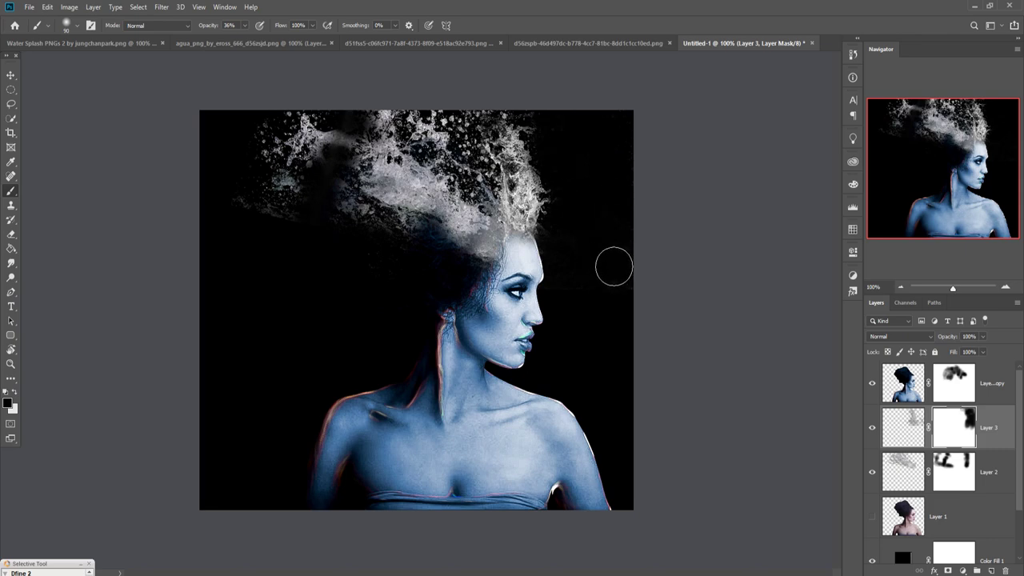
click(10, 75)
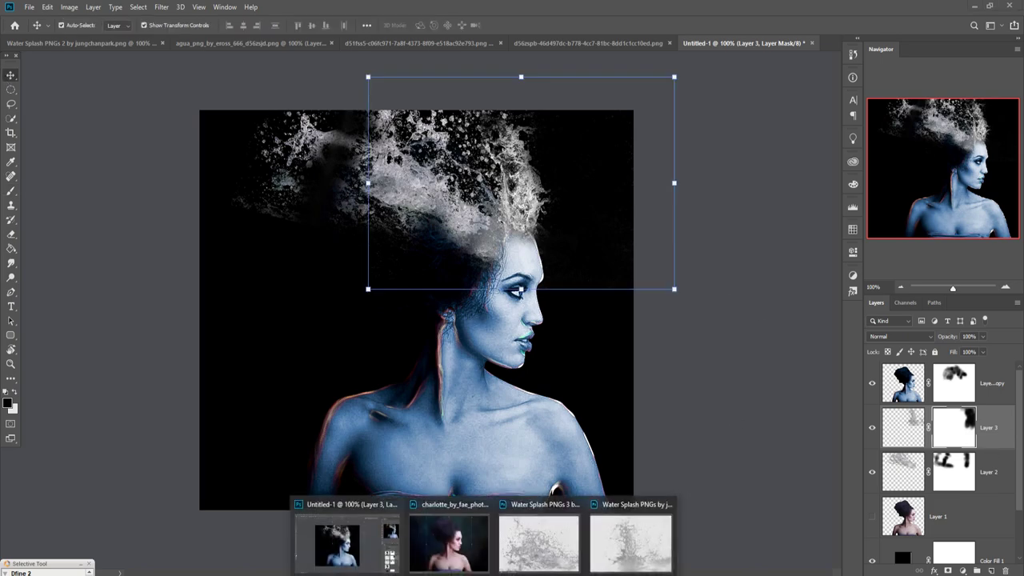
Step: Bring another copy of the splash image into the portrait as Layer 4
click(636, 556)
drag(563, 280, 806, 154)
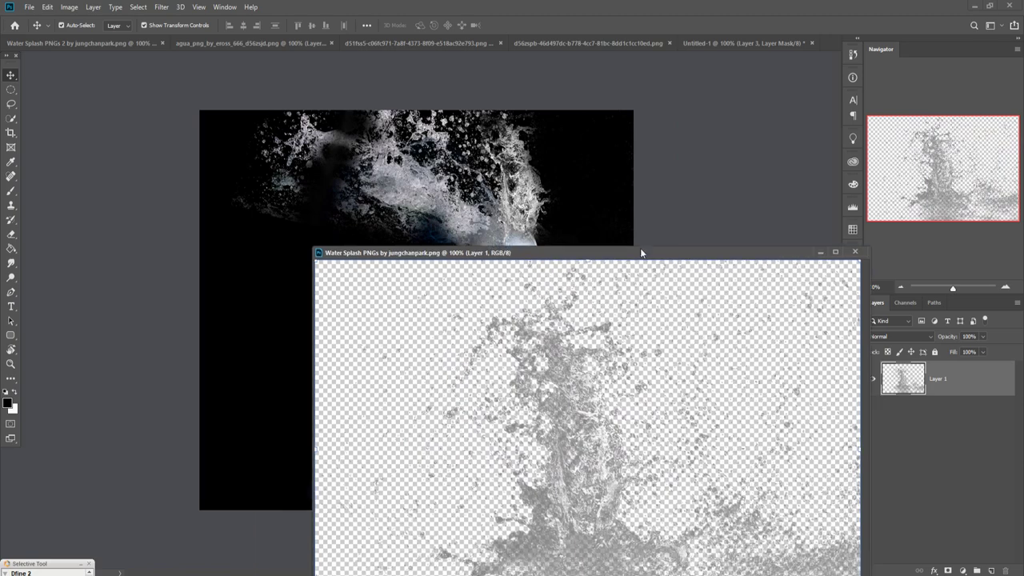
drag(743, 365, 400, 297)
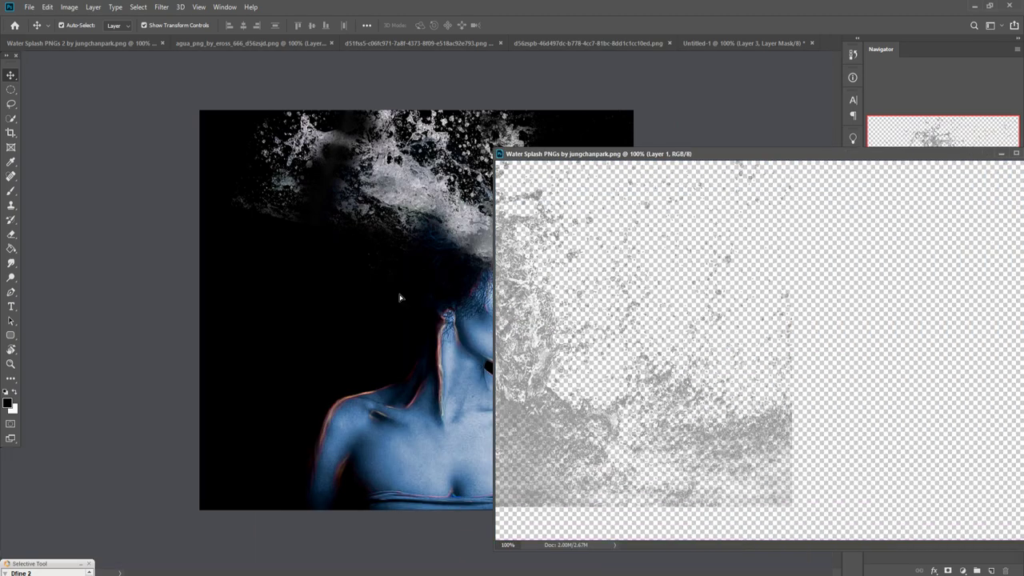
click(1006, 151)
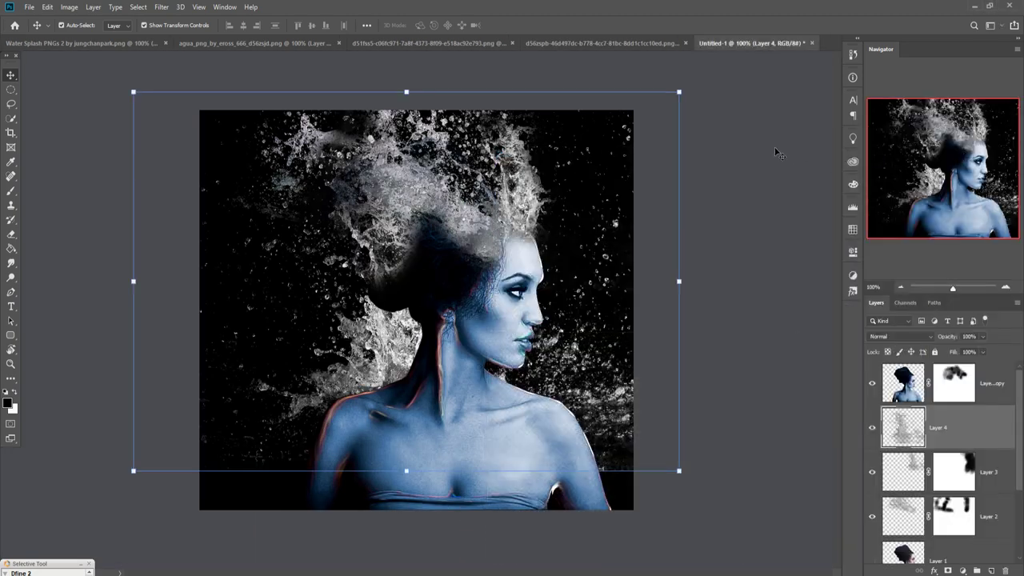
Step: Scale Layer 4 to about 85%, position it over the upper canvas around the head, and commit
drag(679, 92, 617, 137)
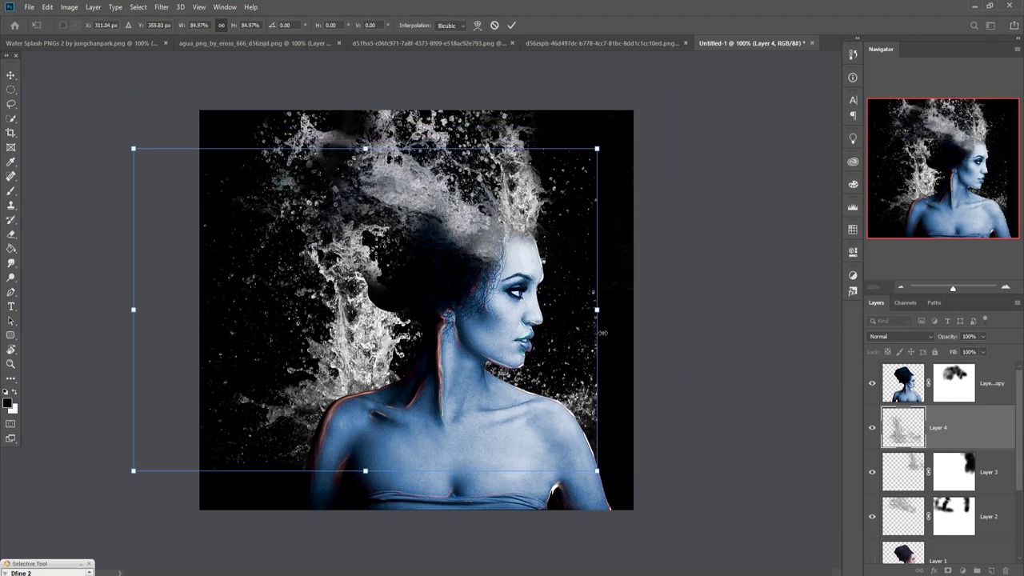
drag(600, 332, 657, 244)
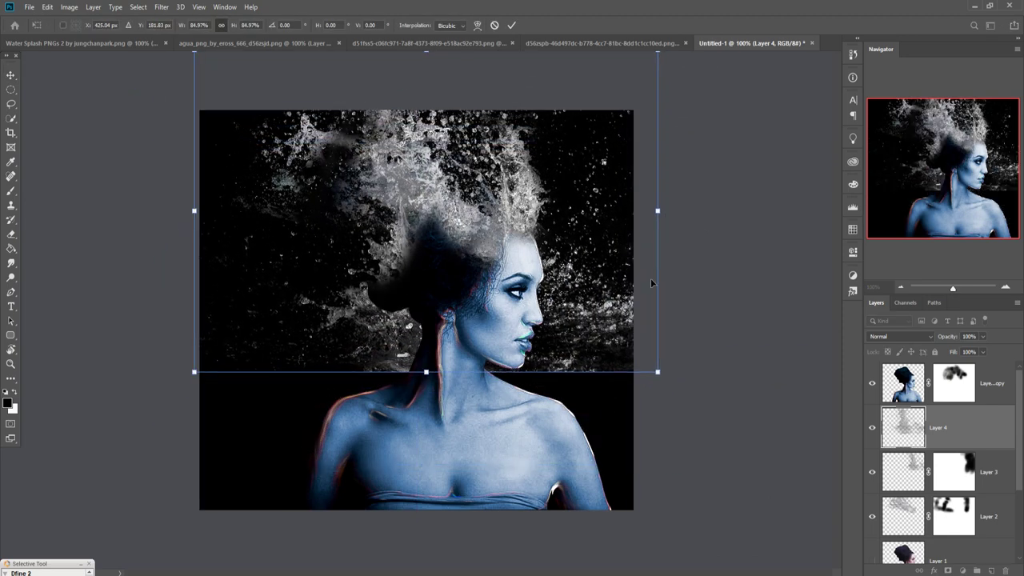
drag(644, 334, 639, 300)
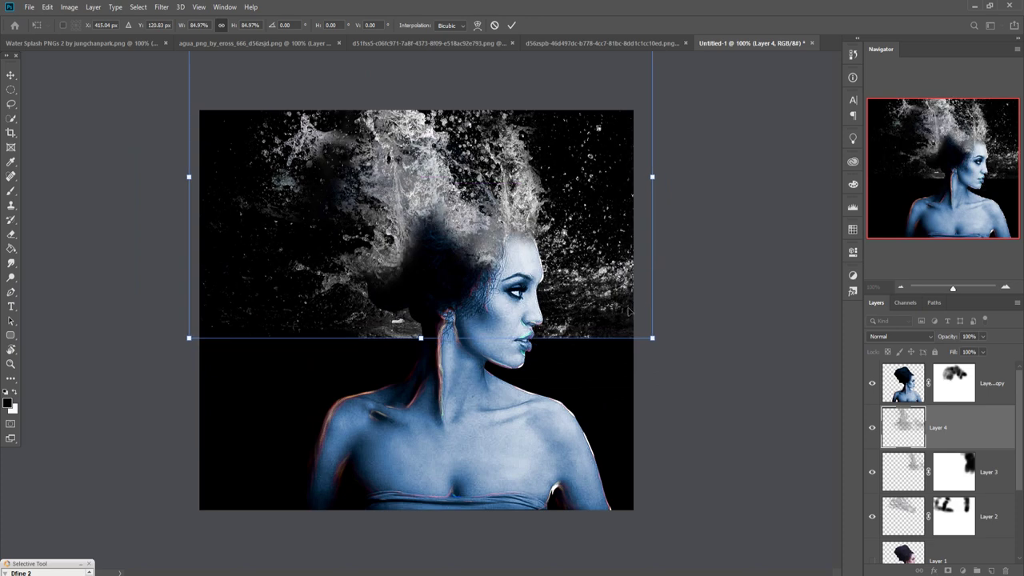
drag(416, 214, 405, 236)
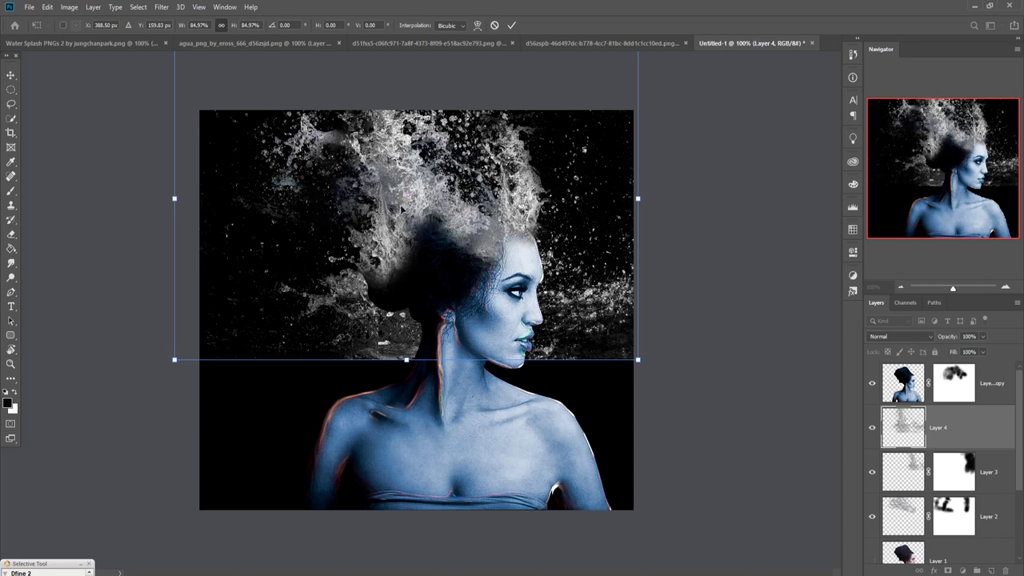
key(Return)
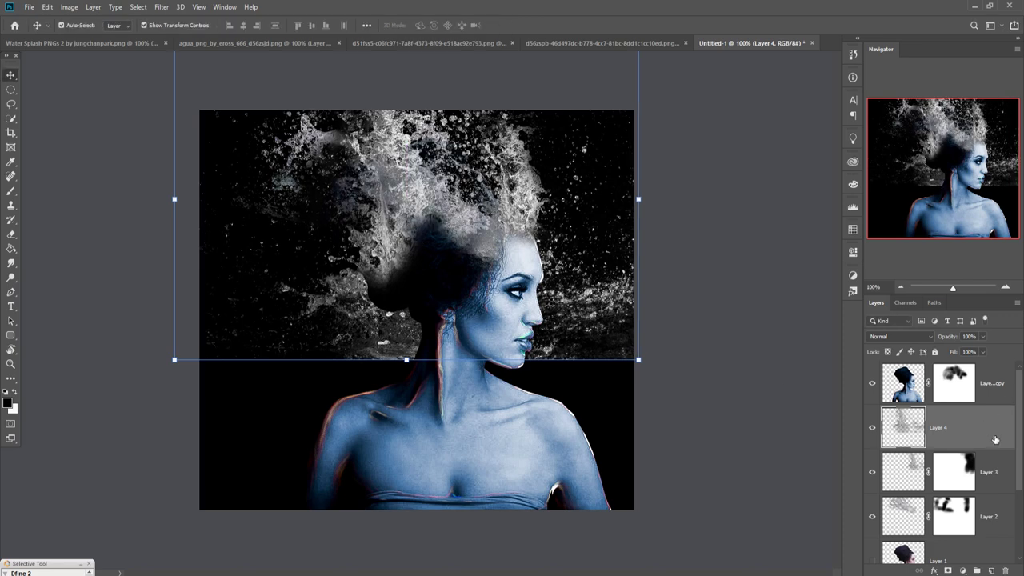
Step: Paint black on Layer 2's mask with a soft brush to fade splash at the hair's upper left
click(954, 504)
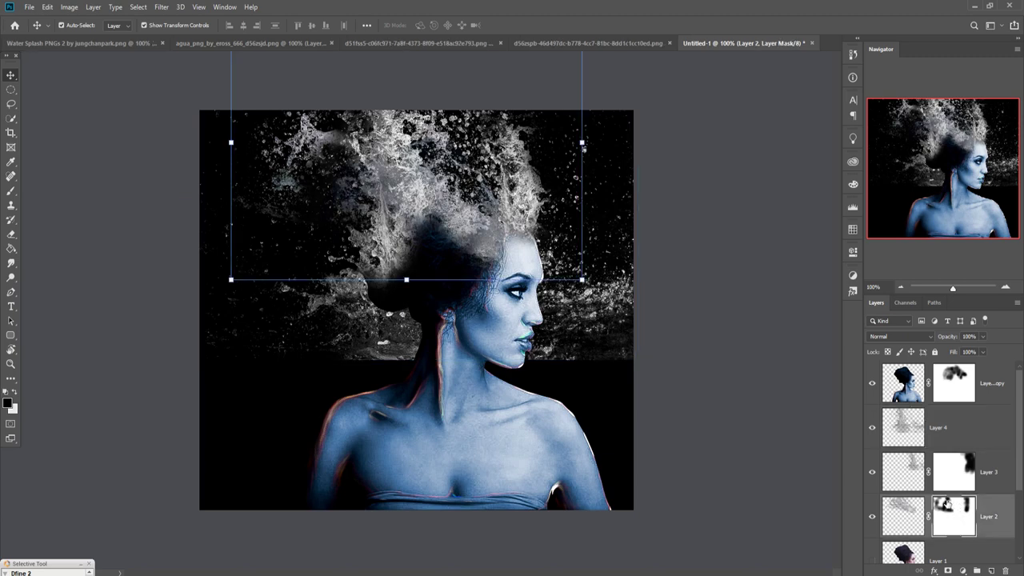
click(11, 198)
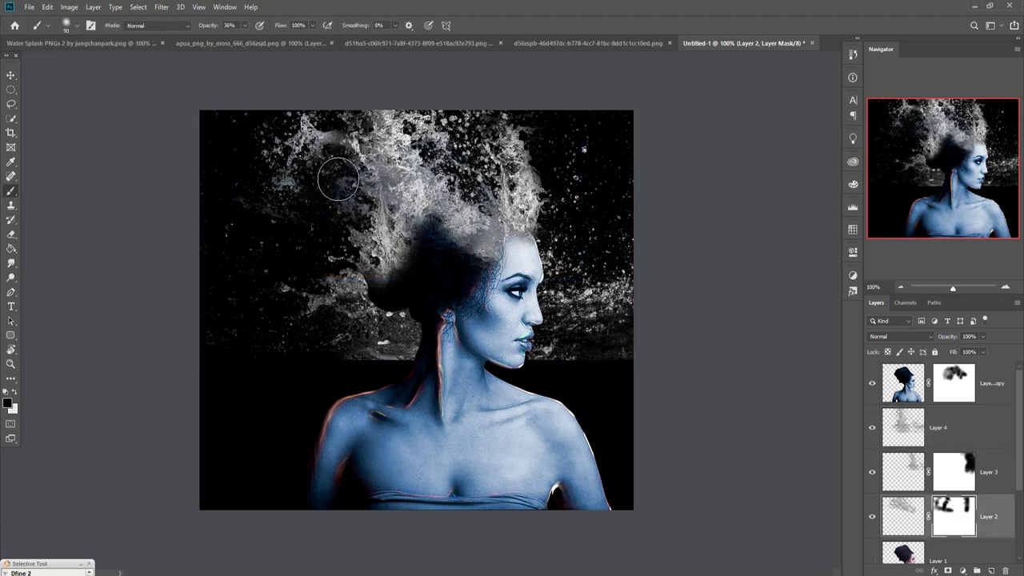
mouse_move(313, 178)
mouse_down()
mouse_move(348, 190)
mouse_move(320, 137)
mouse_move(343, 172)
mouse_move(297, 158)
mouse_move(320, 165)
mouse_move(304, 222)
mouse_up()
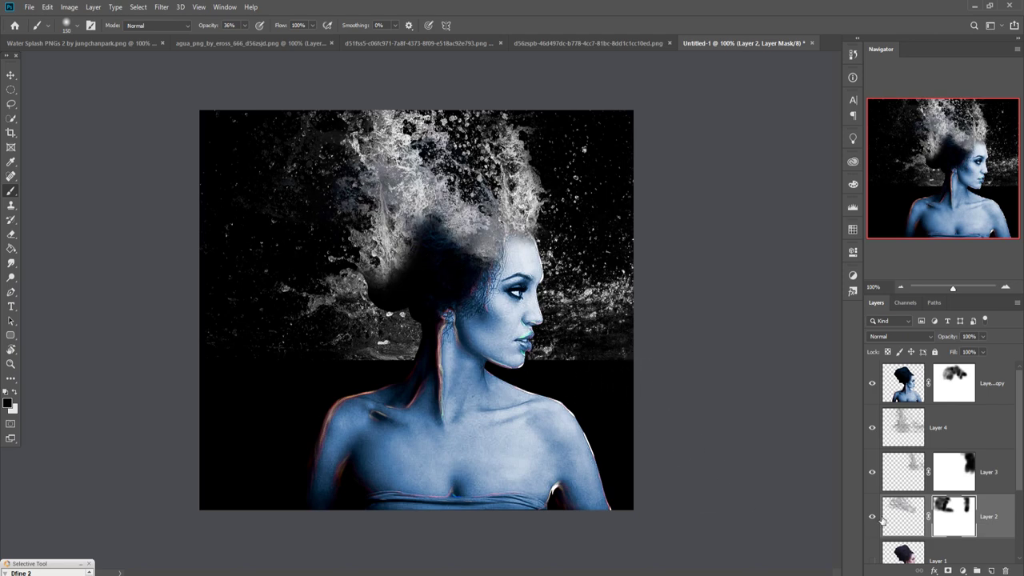
Step: Add a mask to Layer 4 and hide Layer 4 and Layer 3 splash to the right of the face
click(952, 434)
click(947, 571)
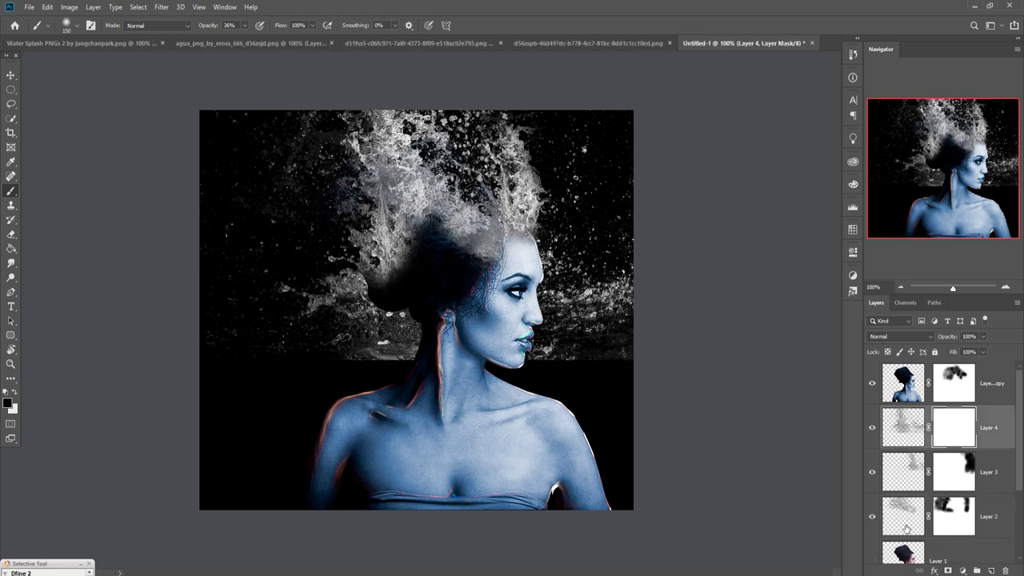
mouse_move(600, 293)
mouse_down()
mouse_move(580, 316)
mouse_move(600, 308)
mouse_move(601, 199)
mouse_move(596, 324)
mouse_move(635, 320)
mouse_move(622, 336)
mouse_move(628, 405)
mouse_move(663, 344)
mouse_move(663, 155)
mouse_move(642, 260)
mouse_move(604, 285)
mouse_move(565, 171)
mouse_move(635, 165)
mouse_move(674, 177)
mouse_up()
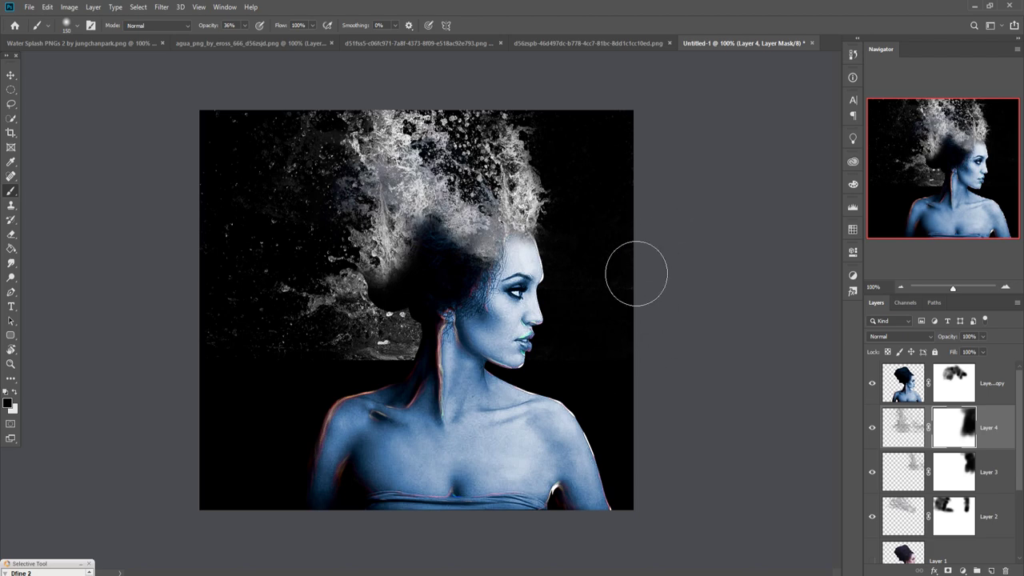
click(966, 462)
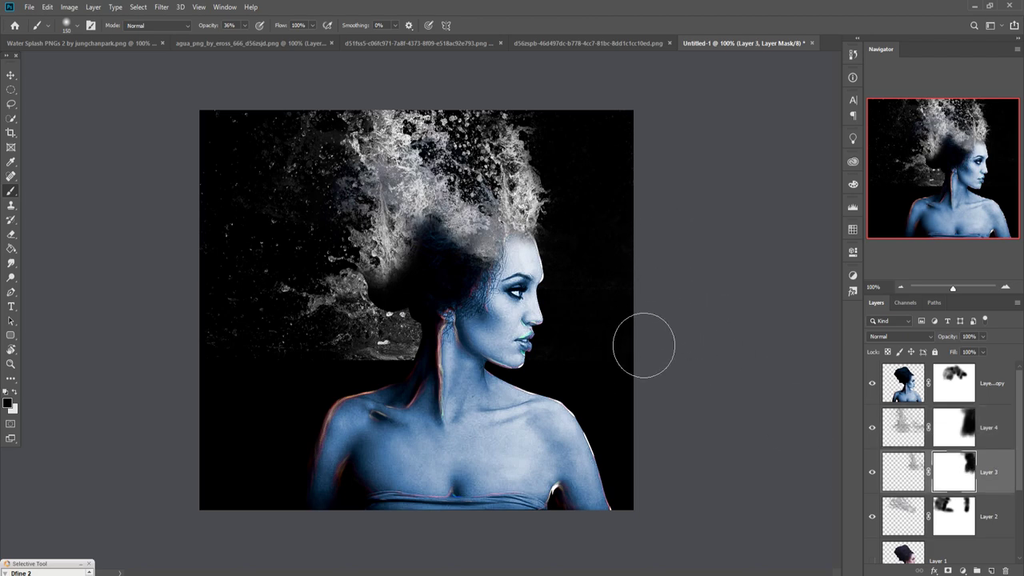
mouse_move(596, 381)
mouse_down()
mouse_move(576, 327)
mouse_move(578, 297)
mouse_up()
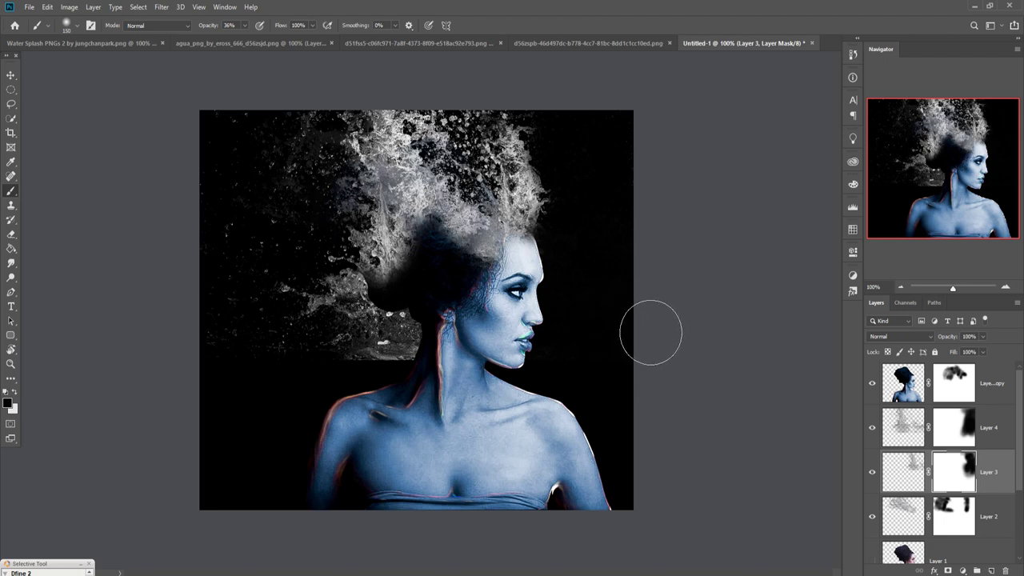
drag(656, 338, 609, 336)
Step: Retarget from Layer 2's mask to Layer 2's pixels, ready to transform it
click(966, 523)
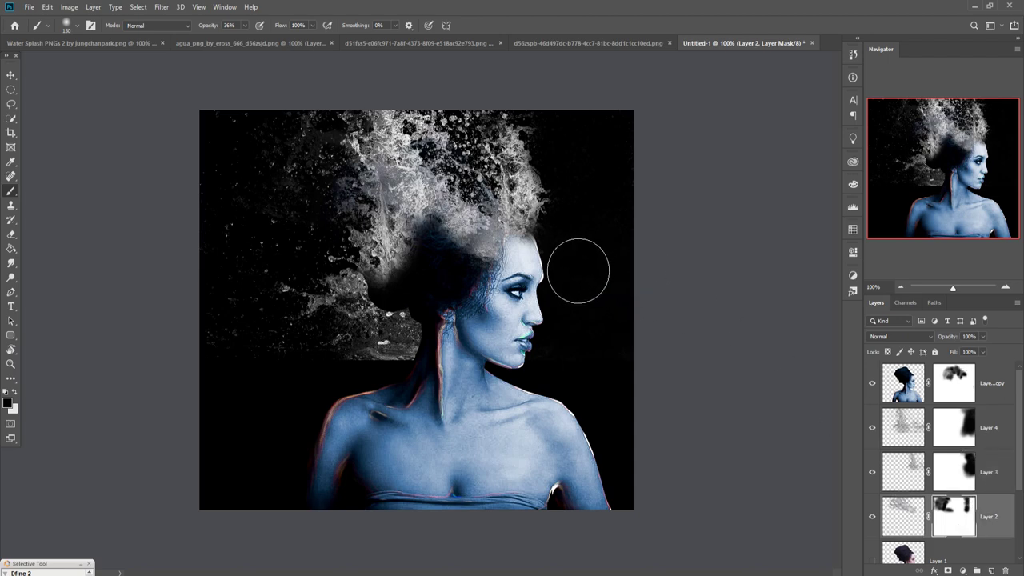
click(965, 433)
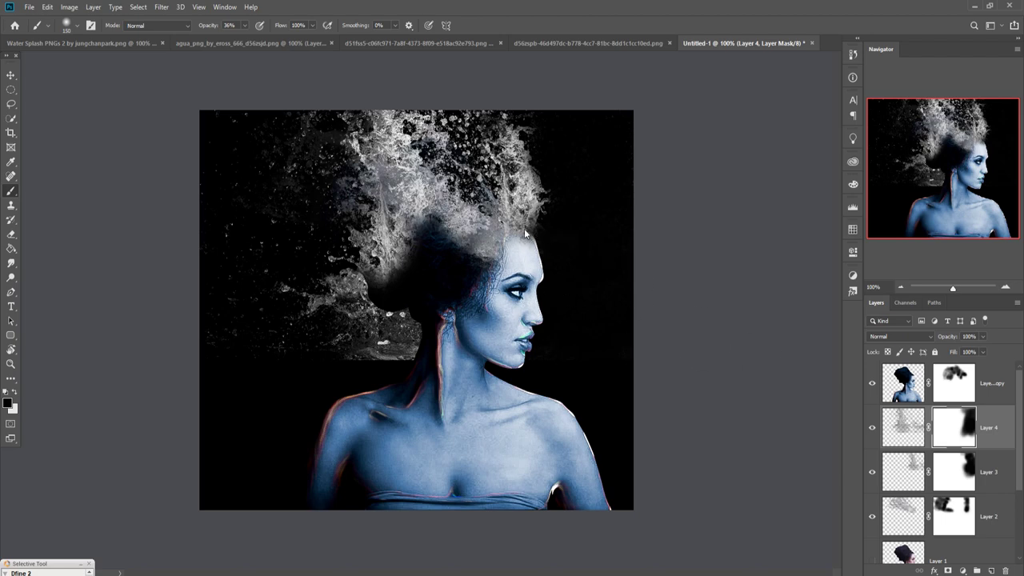
click(958, 528)
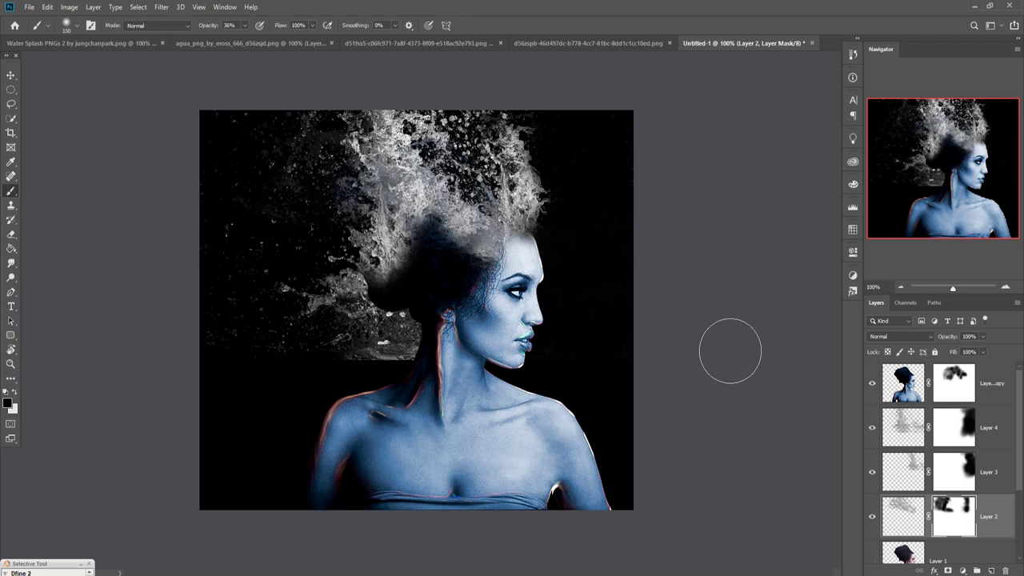
key(ctrl+2)
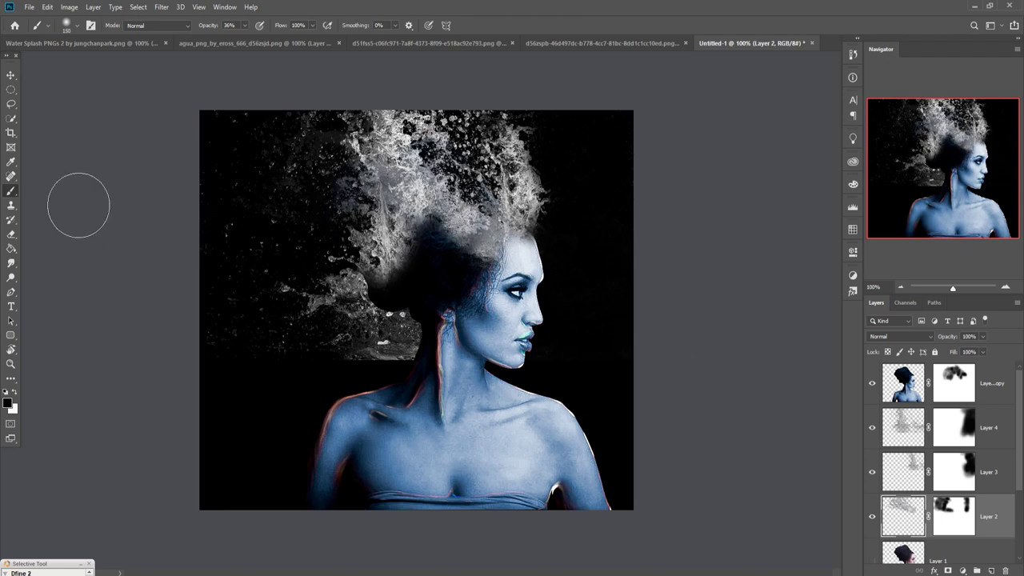
key(v)
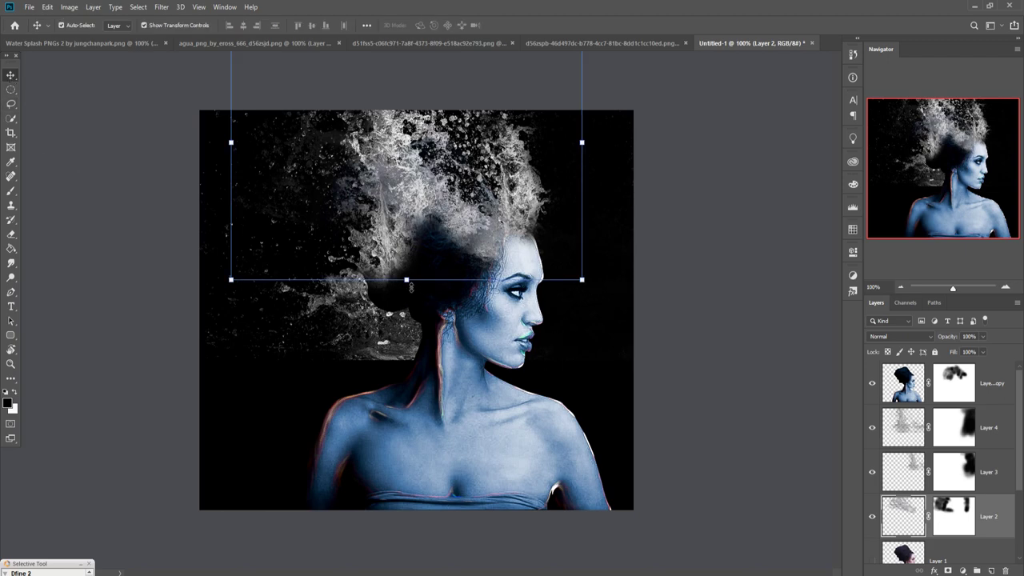
Step: Enlarge the Layer 2 splash to 105% and commit the transform
drag(410, 286, 412, 297)
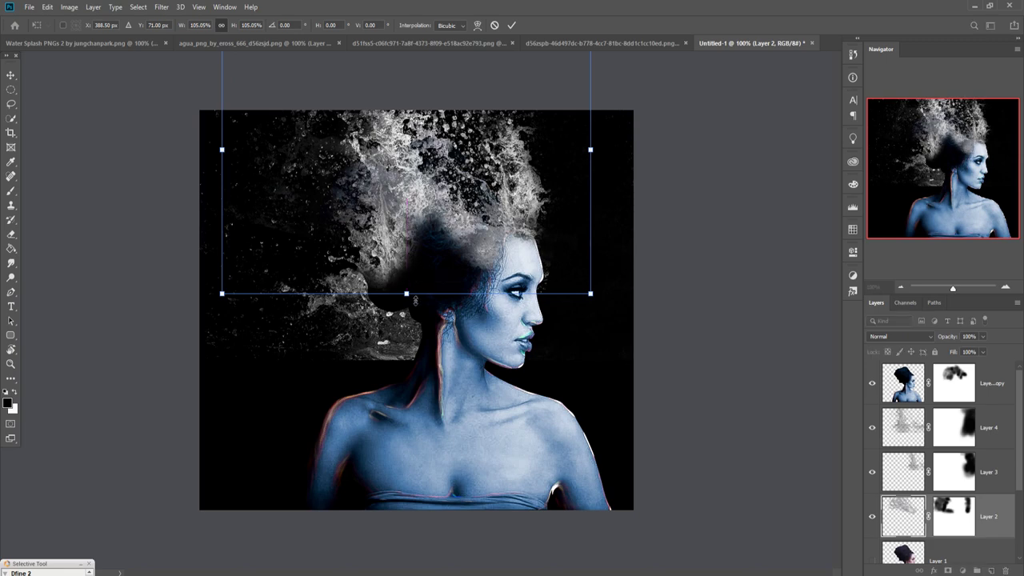
click(511, 26)
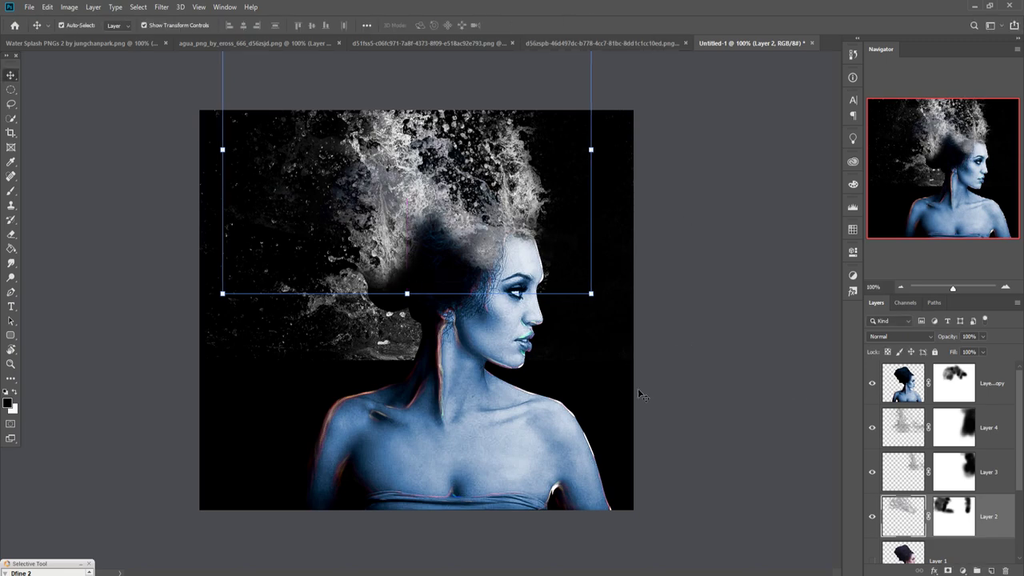
click(958, 394)
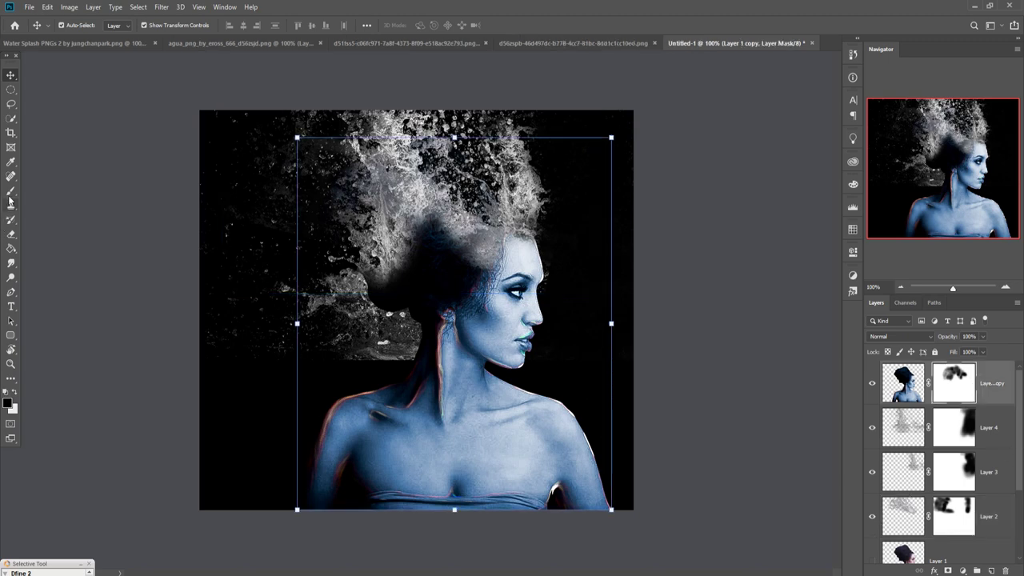
Step: Paint Layer 1 copy's mask with a smaller, lower-opacity brush to reveal splash strands over the head and temple
click(11, 194)
mouse_move(452, 269)
mouse_down()
mouse_move(472, 279)
mouse_move(453, 315)
mouse_move(426, 330)
mouse_move(487, 303)
mouse_up()
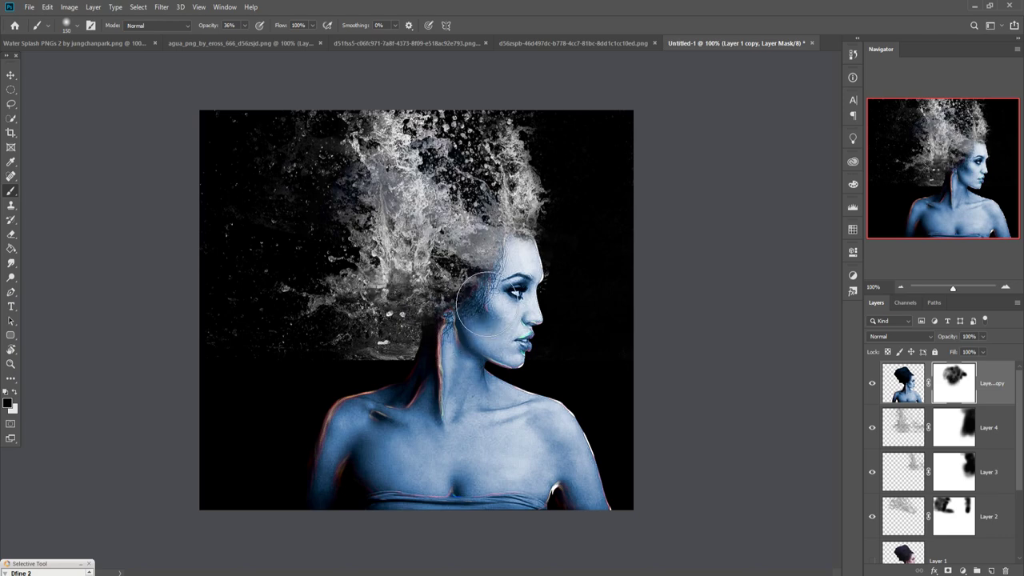
key(bracketleft)
key(bracketleft)
key(bracketleft)
drag(468, 292, 491, 286)
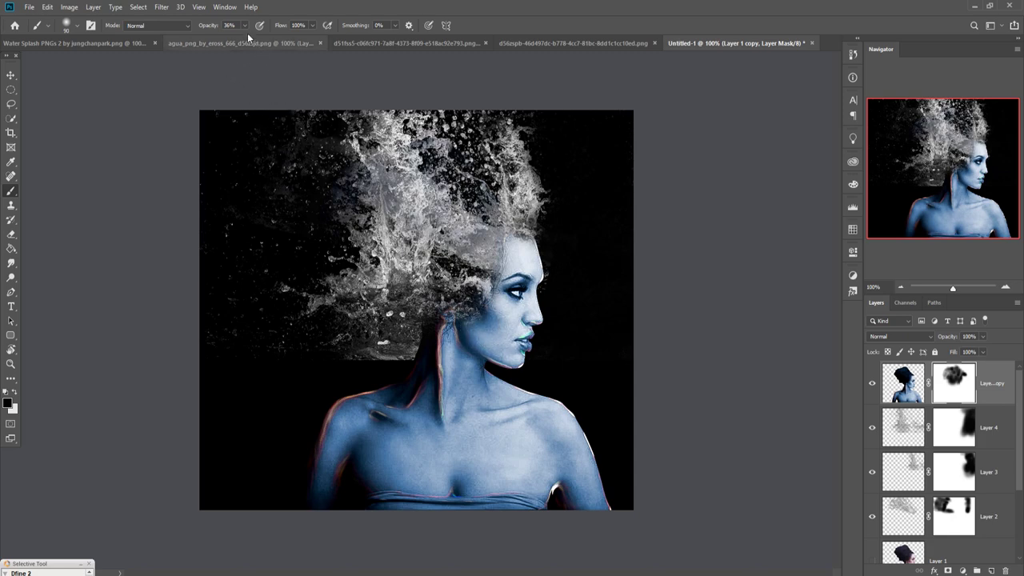
drag(244, 26, 232, 43)
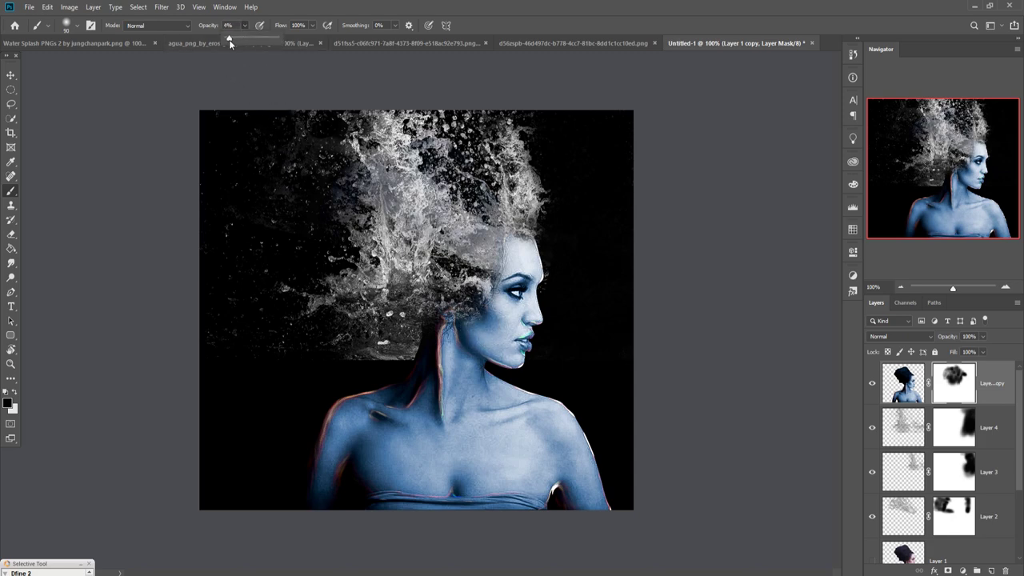
click(497, 335)
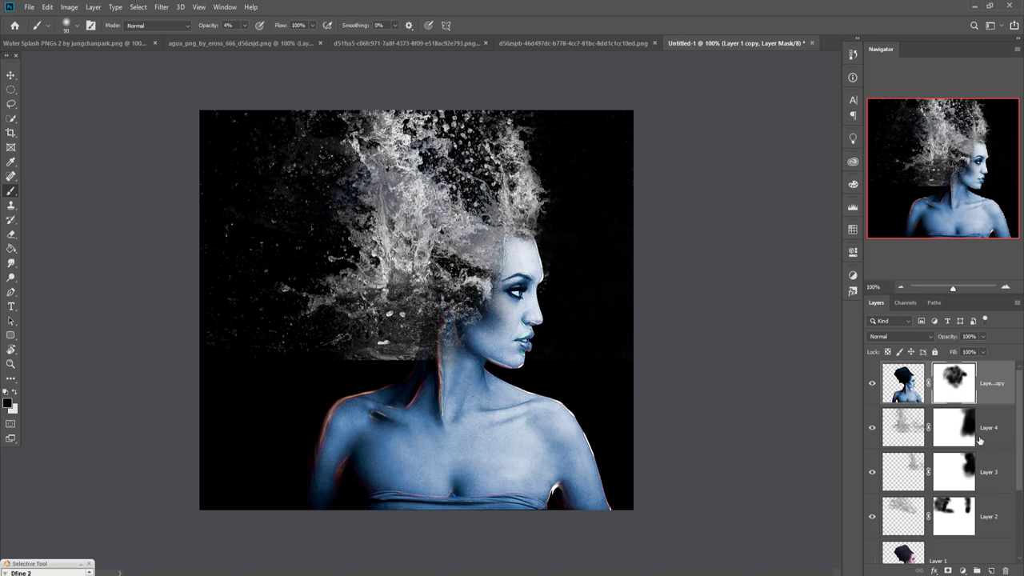
Step: Paint Layer 4's mask at 25% brush opacity to hide splash around the neck and left shoulder
click(968, 434)
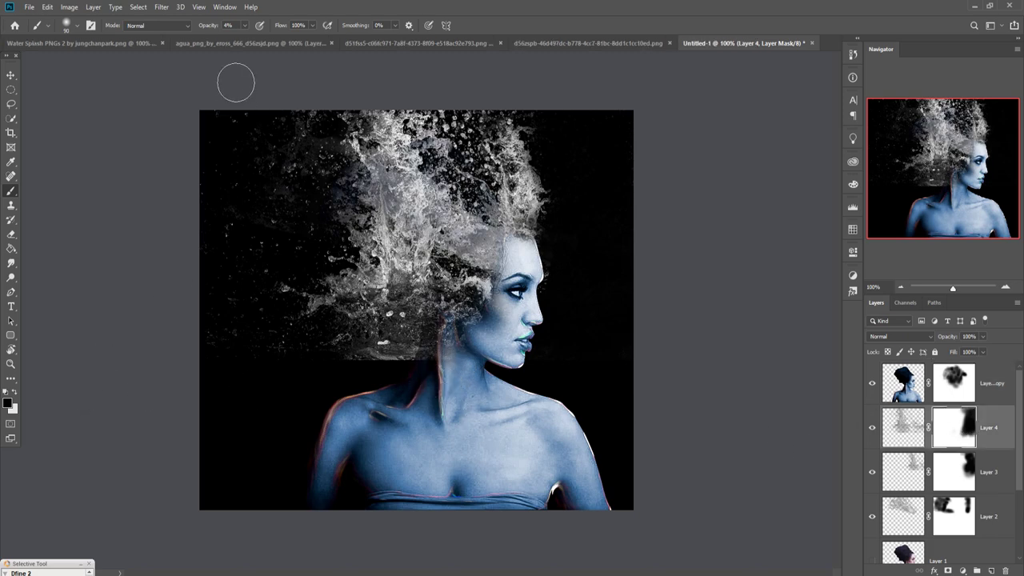
click(244, 25)
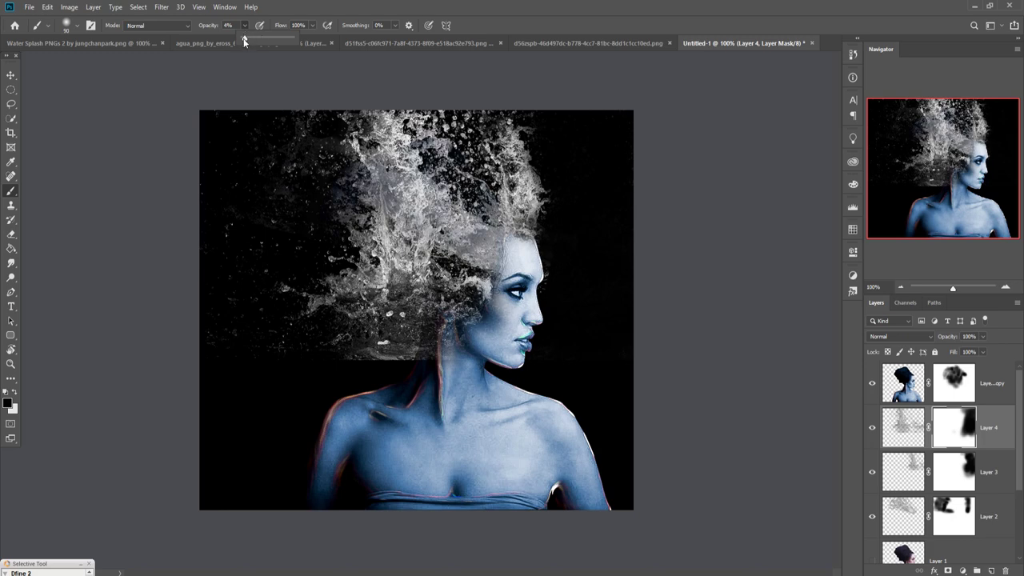
drag(244, 39, 255, 39)
mouse_move(427, 384)
mouse_down()
mouse_move(399, 378)
mouse_move(400, 359)
mouse_move(423, 384)
mouse_move(347, 378)
mouse_up()
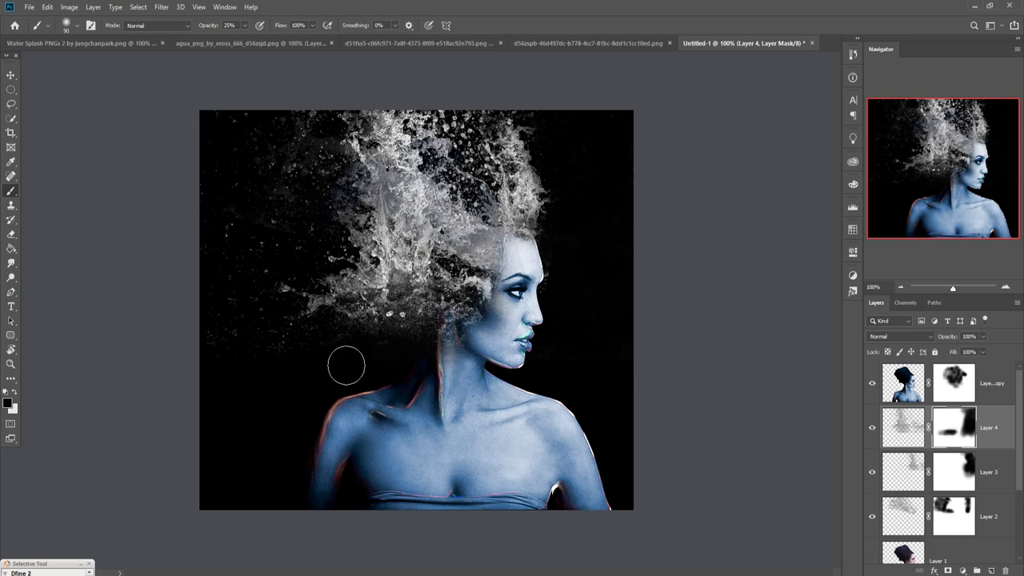
mouse_move(280, 389)
mouse_down()
mouse_move(228, 407)
mouse_move(328, 380)
mouse_up()
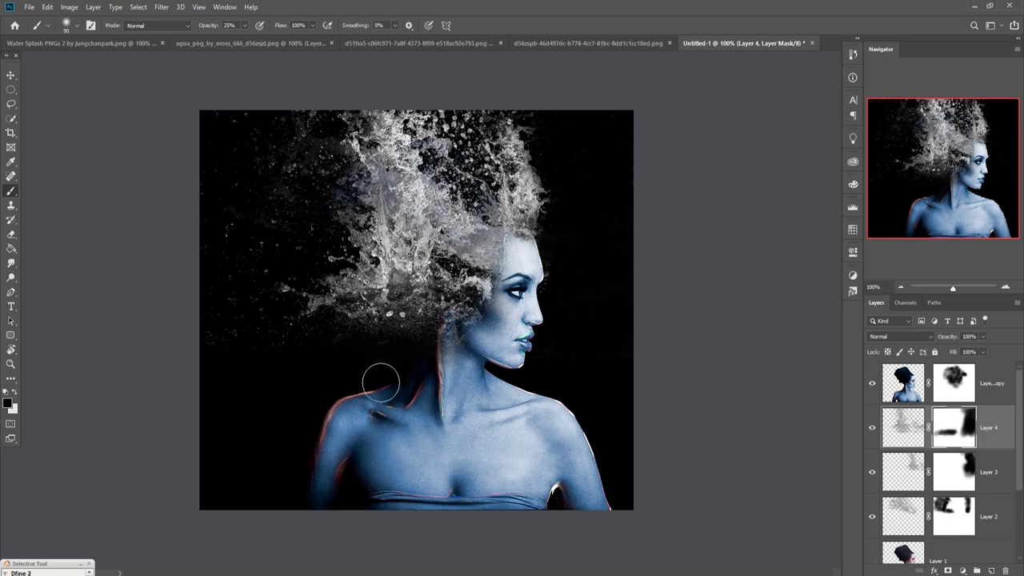
key(v)
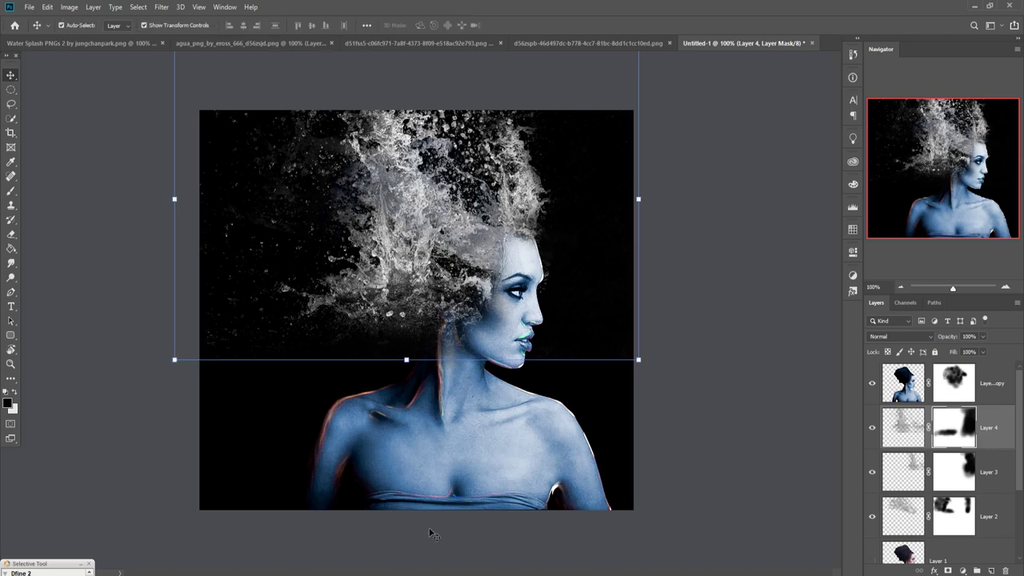
Step: Copy the splash in as Layer 5, scaled to 60.12% and rotated 23° beside the left shoulder
click(534, 544)
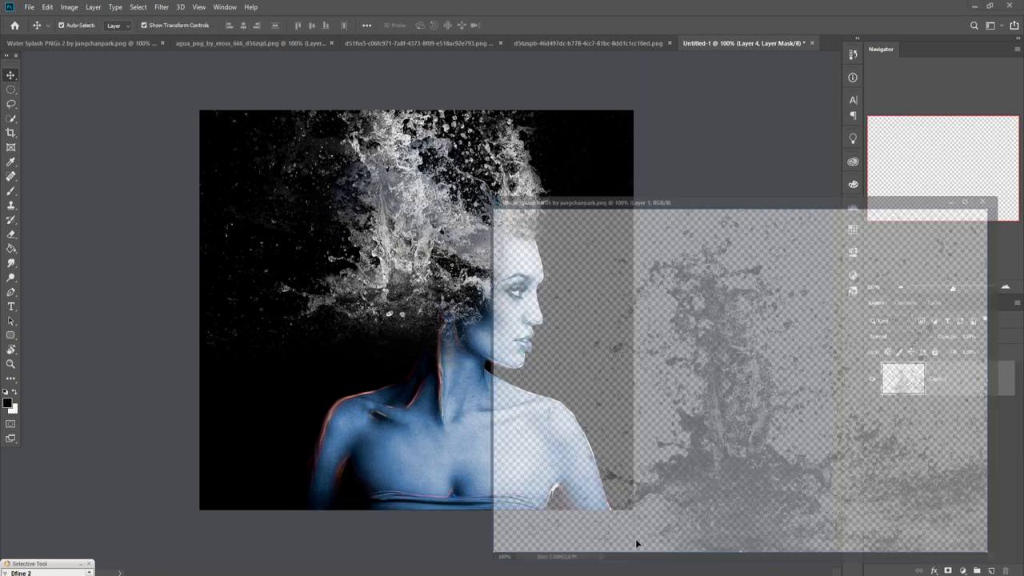
drag(752, 238, 414, 348)
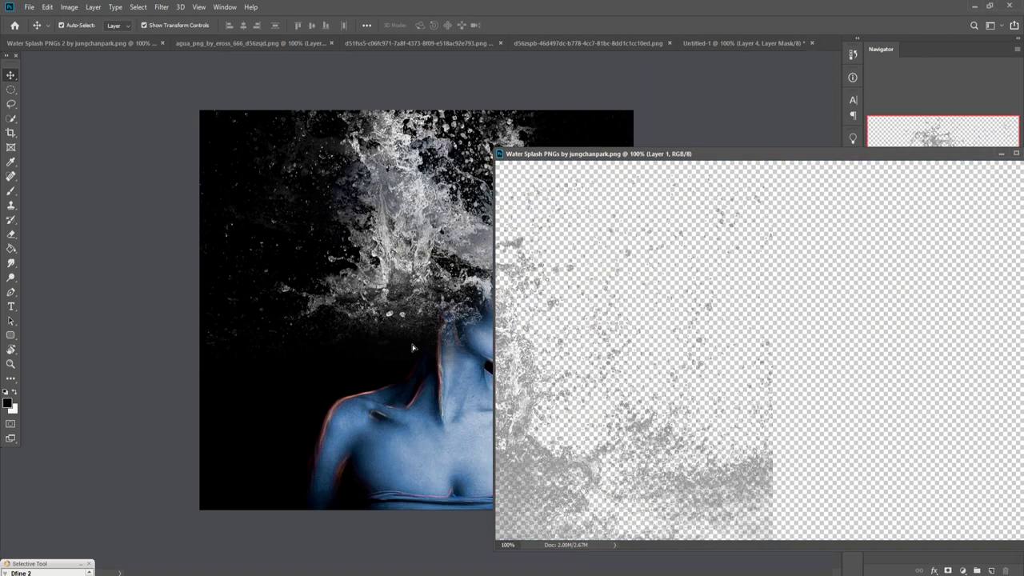
click(1000, 153)
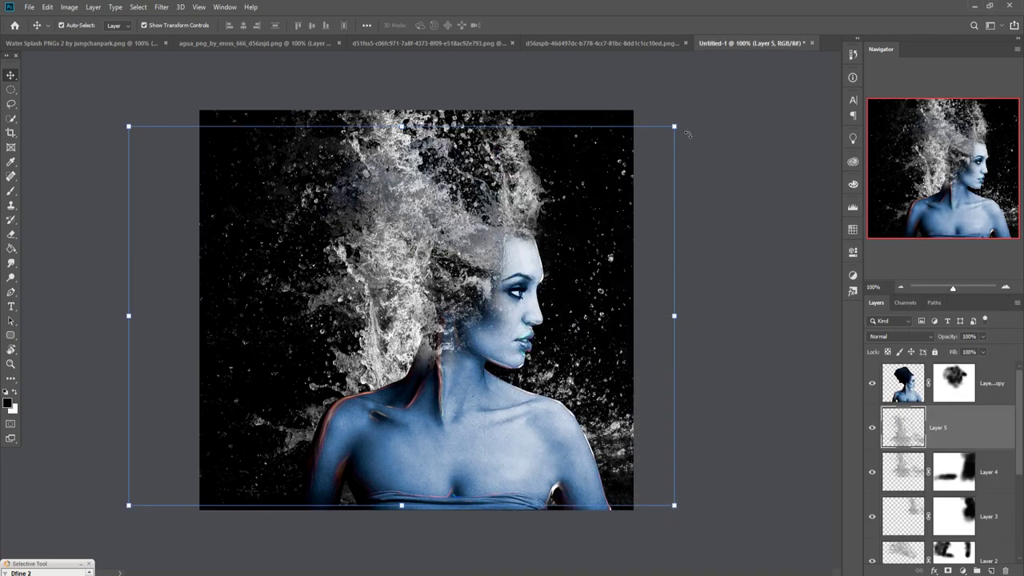
mouse_move(677, 136)
mouse_down()
mouse_move(574, 212)
mouse_move(640, 284)
mouse_up()
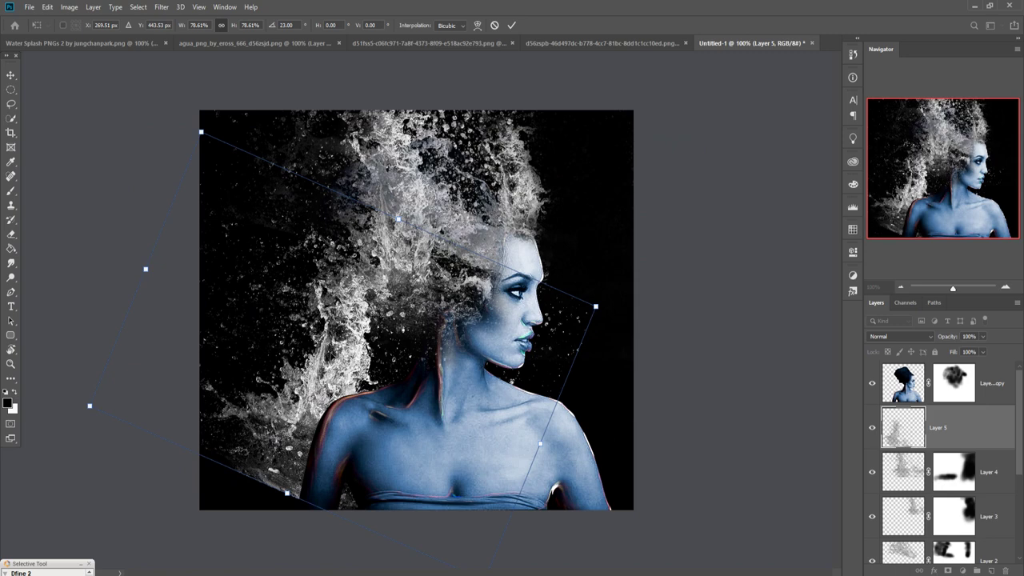
drag(340, 331, 404, 348)
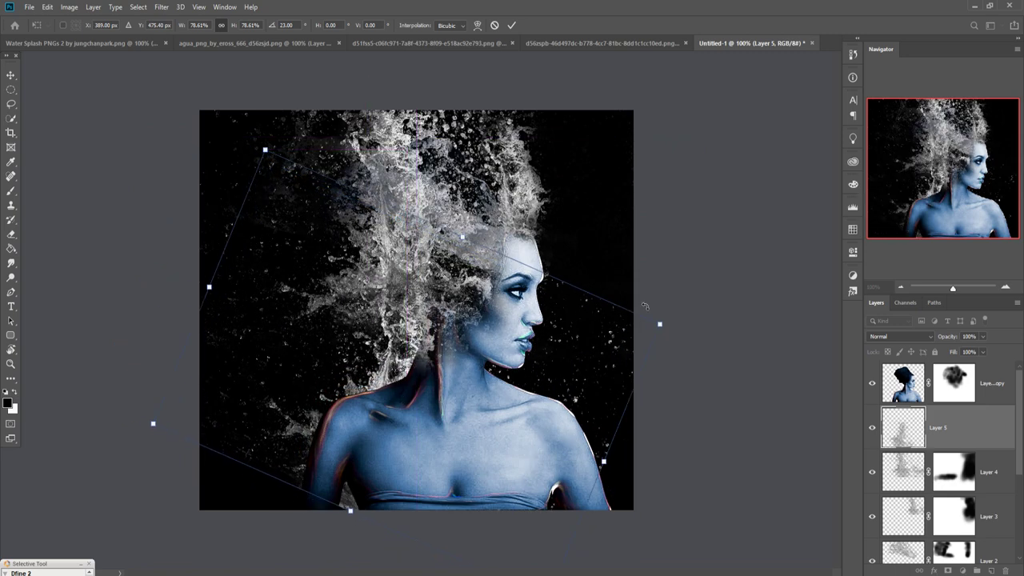
drag(664, 328, 544, 350)
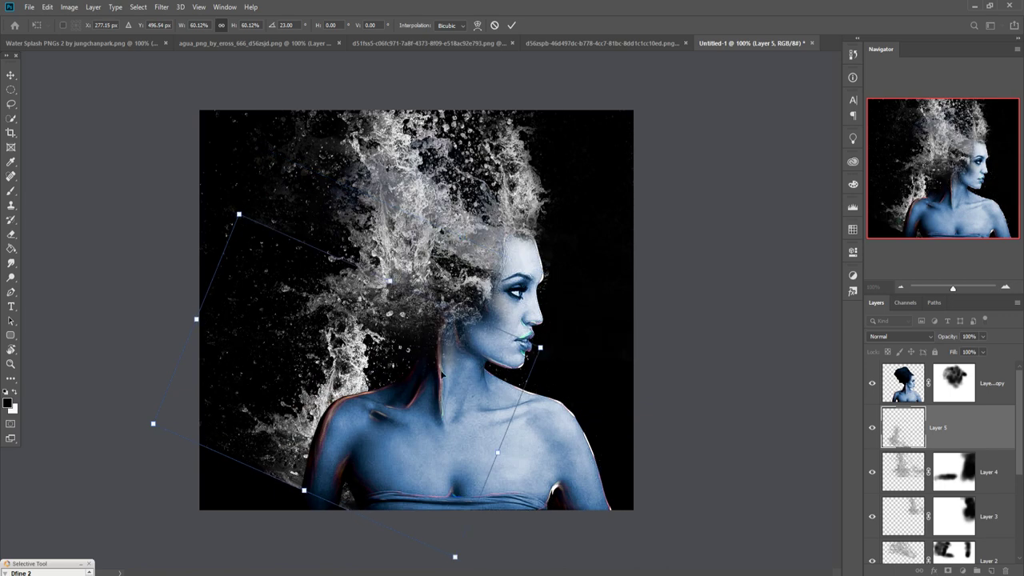
drag(317, 383, 415, 366)
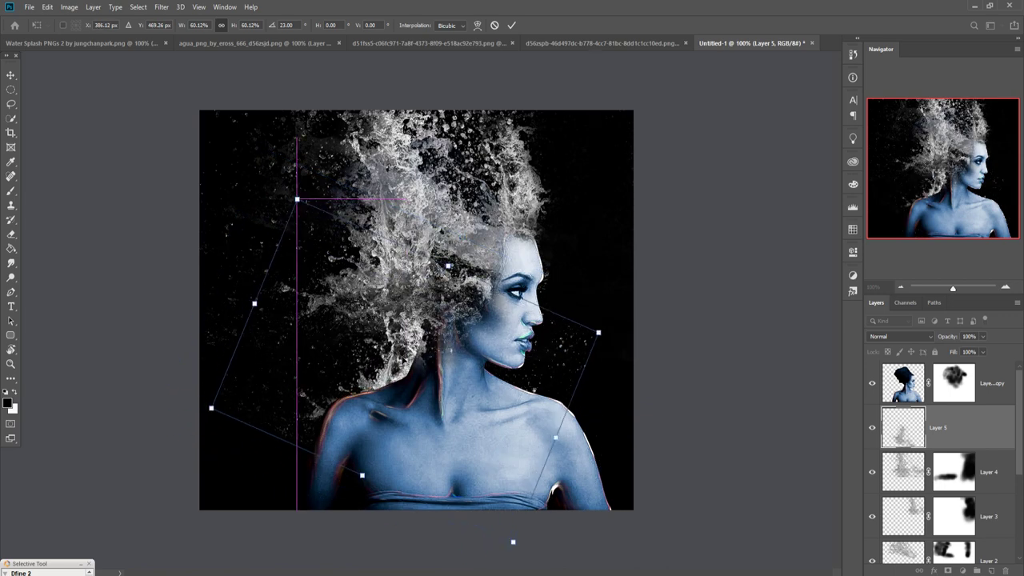
click(512, 24)
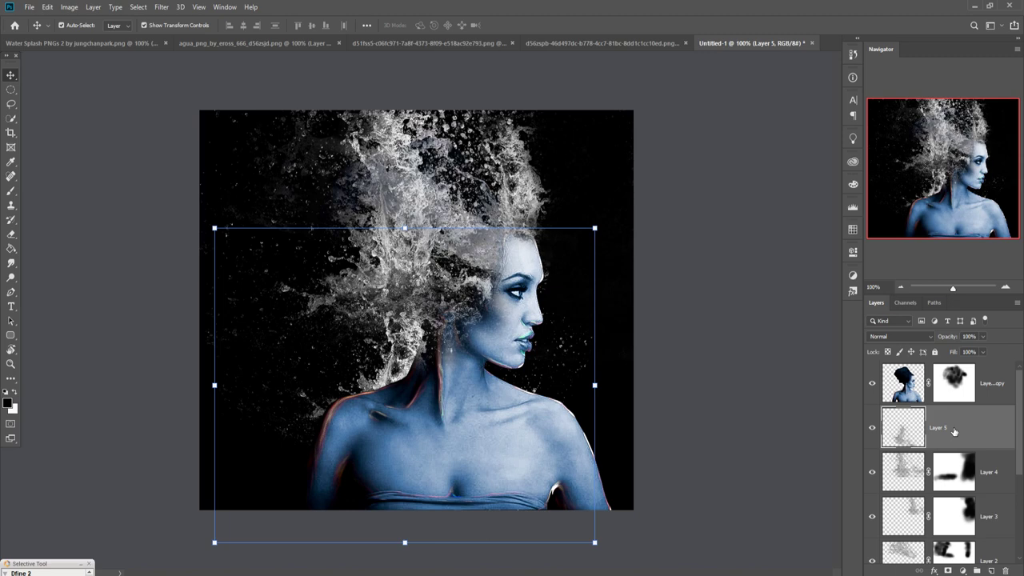
Step: Paint Layer 1 copy's mask at 25% opacity around the neck, left shoulder and forehead hairline
click(953, 392)
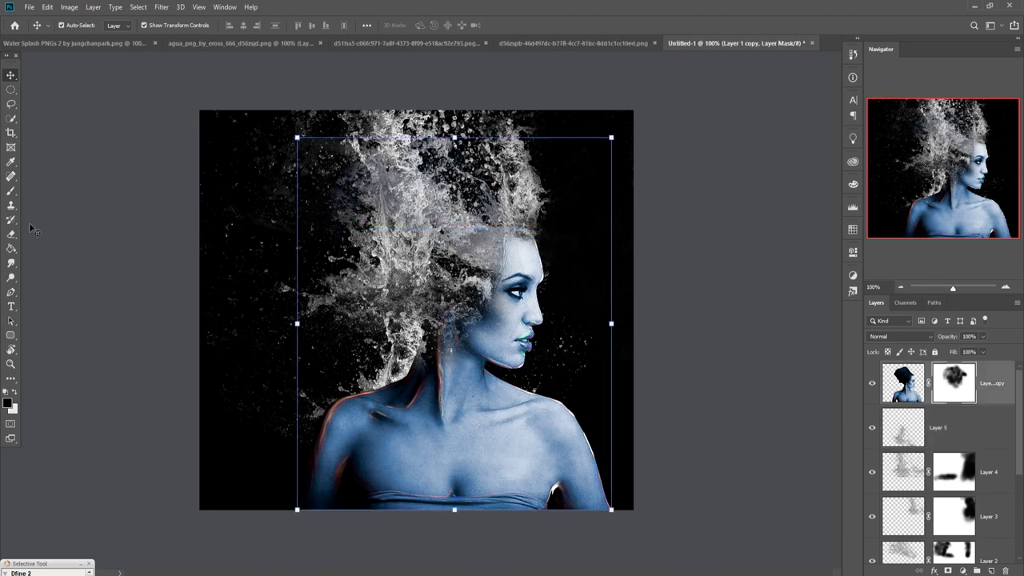
click(11, 192)
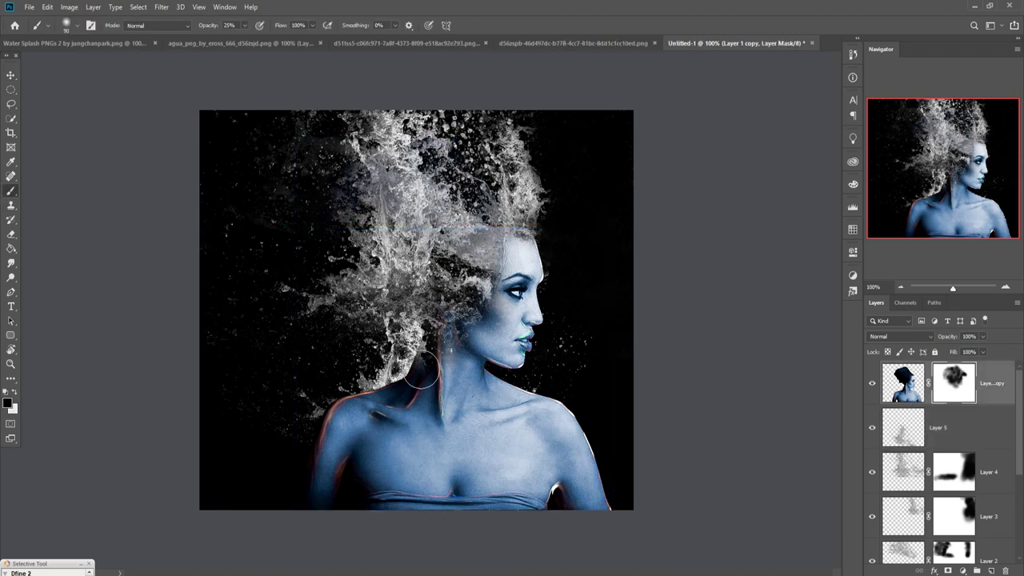
mouse_move(430, 370)
mouse_down()
mouse_move(432, 360)
mouse_move(346, 423)
mouse_up()
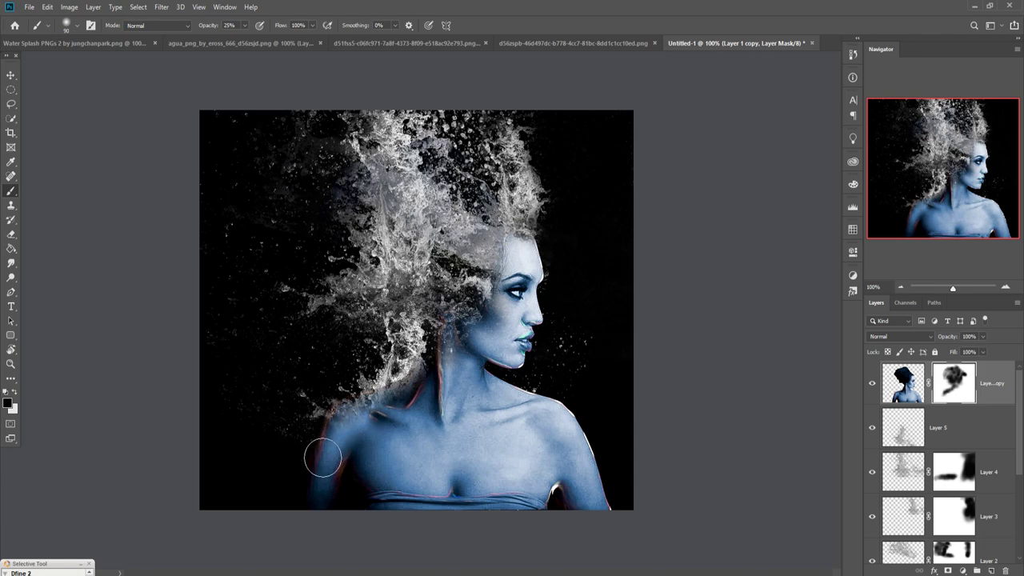
drag(346, 424, 320, 460)
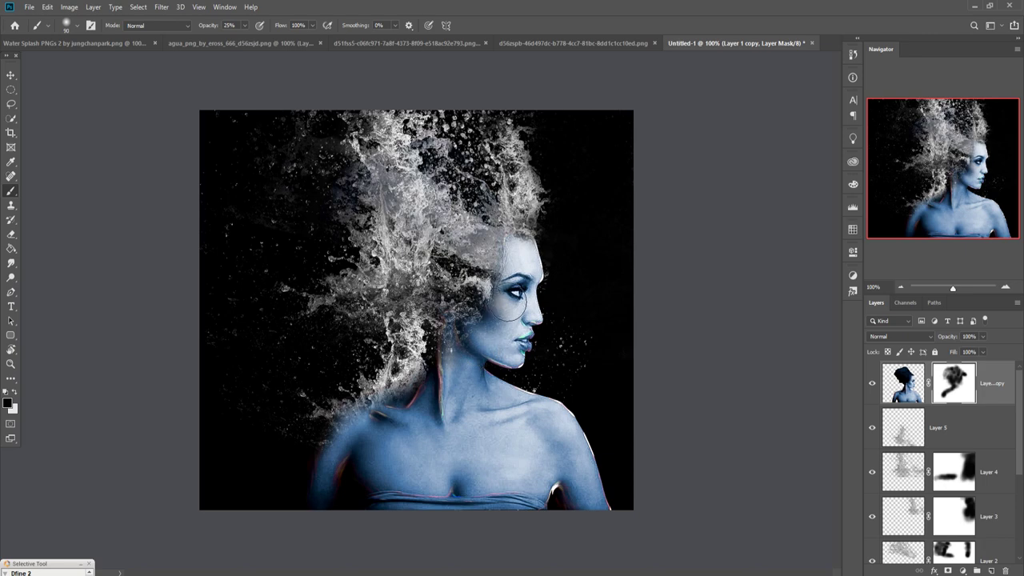
mouse_move(526, 264)
mouse_down()
mouse_move(486, 284)
mouse_move(504, 300)
mouse_move(485, 325)
mouse_up()
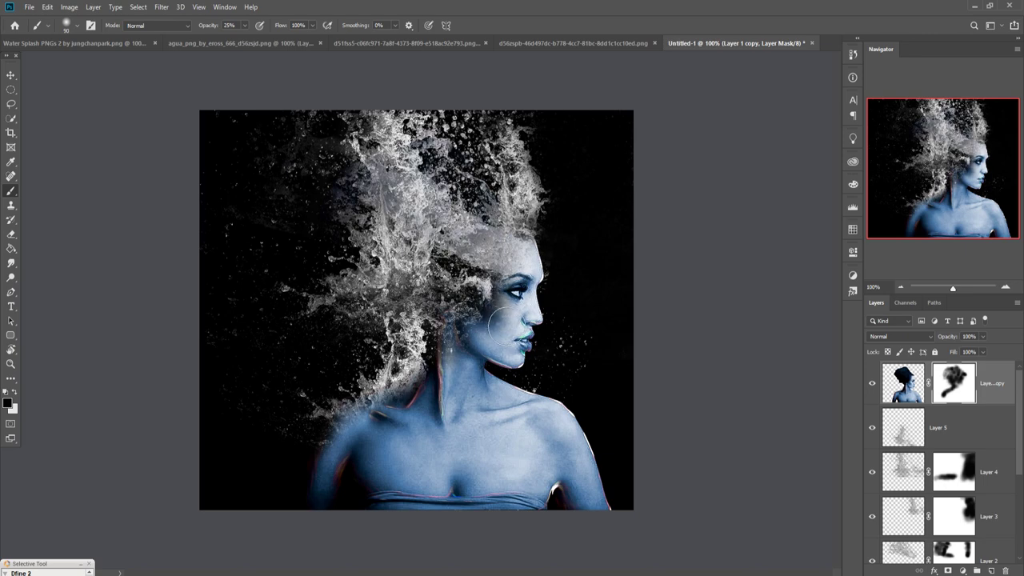
click(11, 75)
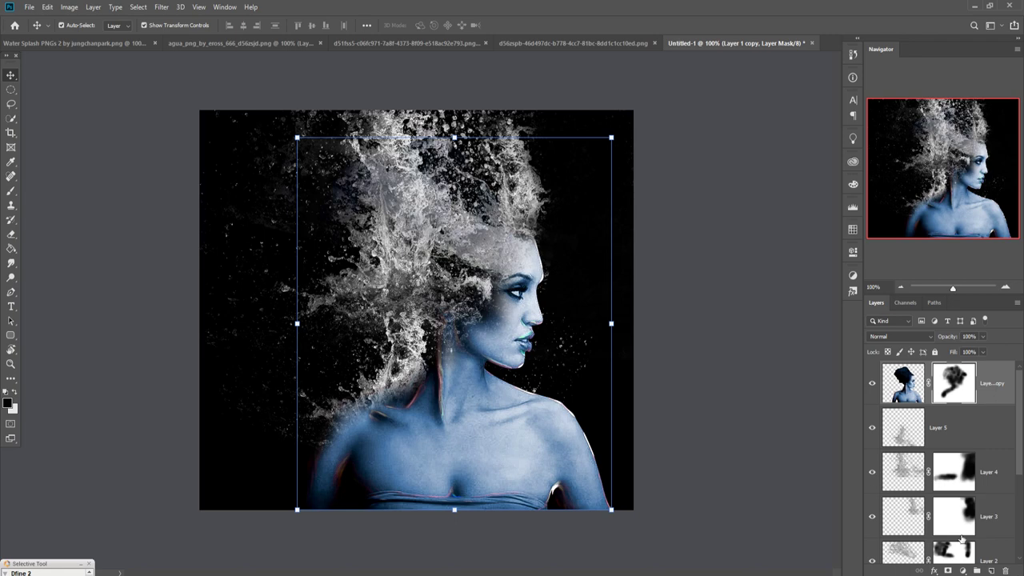
Step: Duplicate Layer 5, scale the copy to about 88.25%, and shift it right beside the face
click(988, 441)
right_click(985, 433)
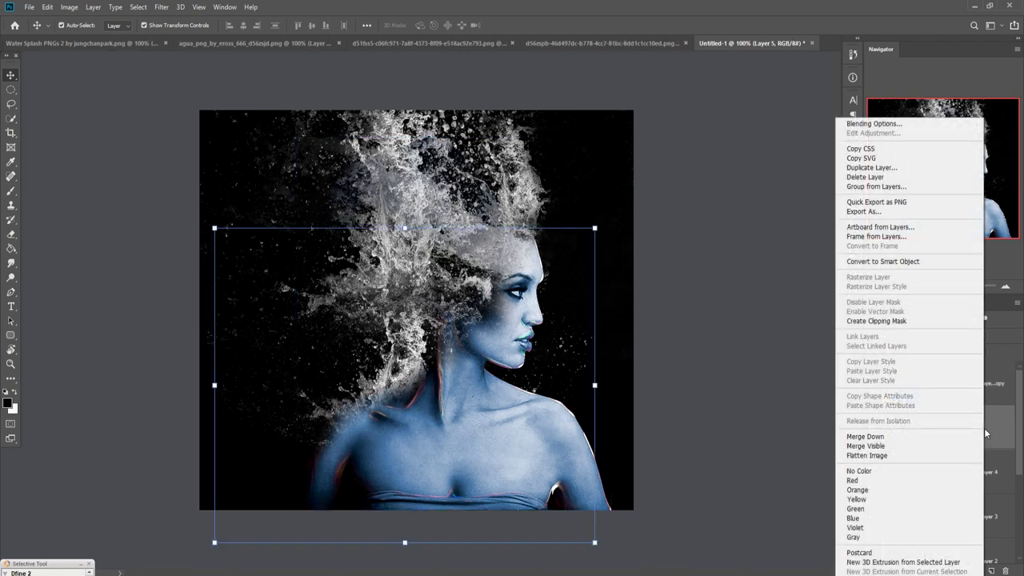
click(870, 167)
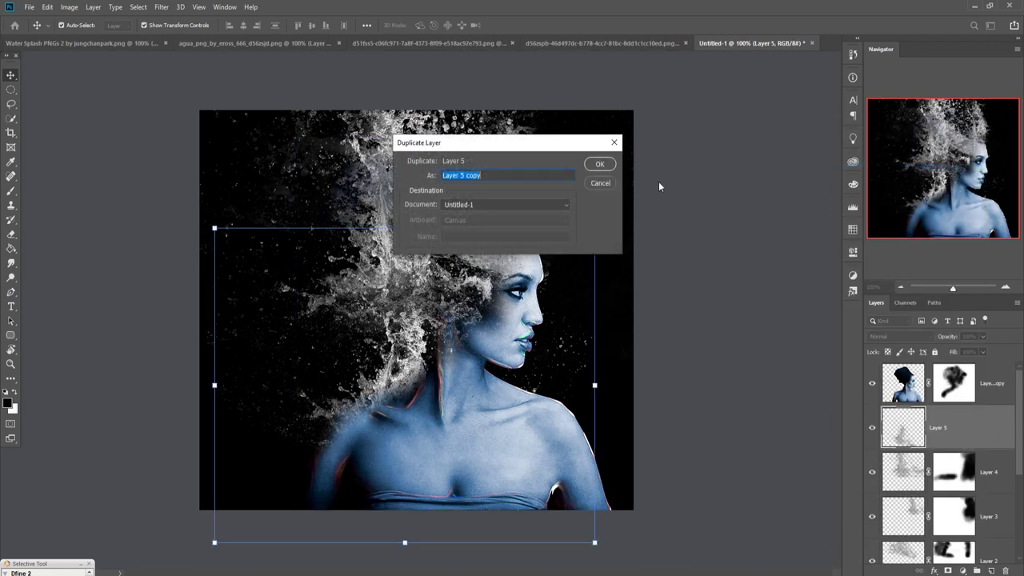
click(599, 165)
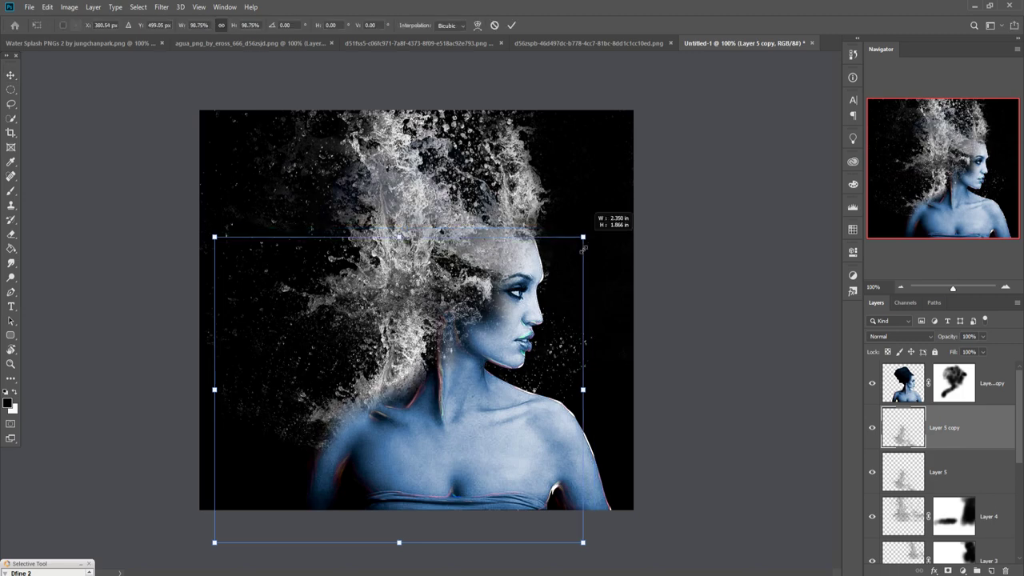
drag(599, 235, 596, 245)
drag(581, 316, 637, 303)
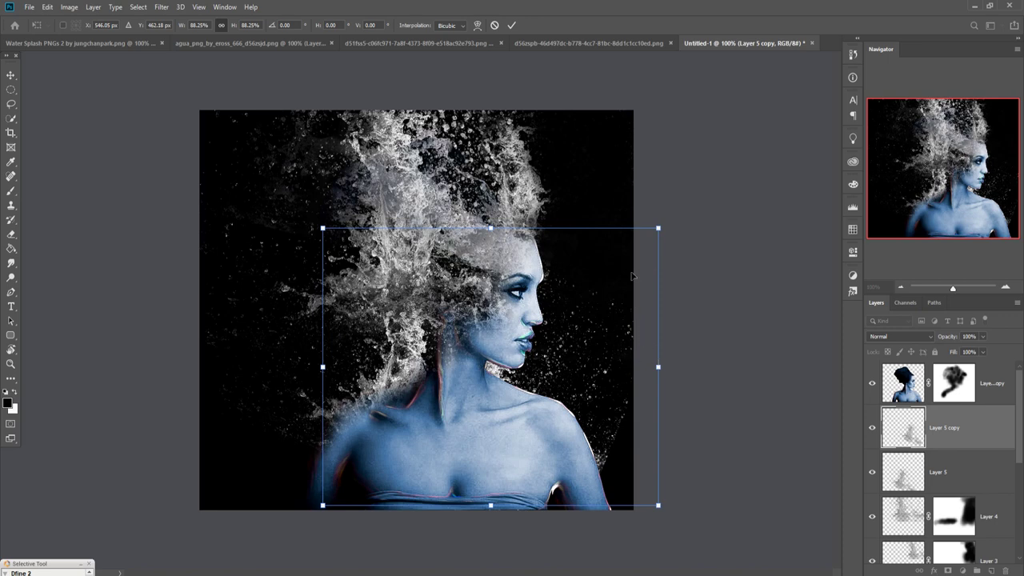
click(511, 26)
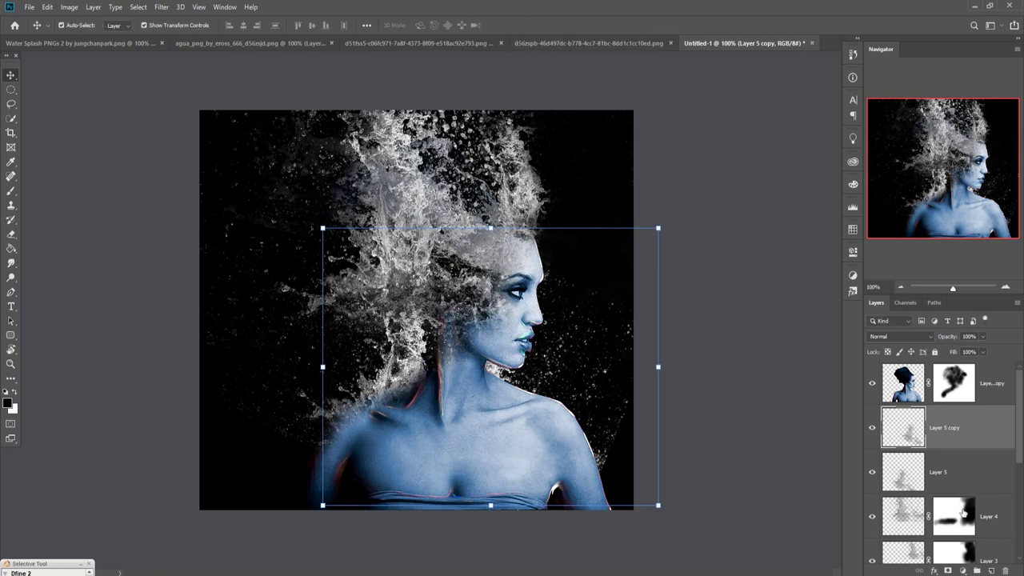
Step: Add a mask to Layer 5 copy and paint out its splash right of the face and shoulder at 100% opacity
click(962, 570)
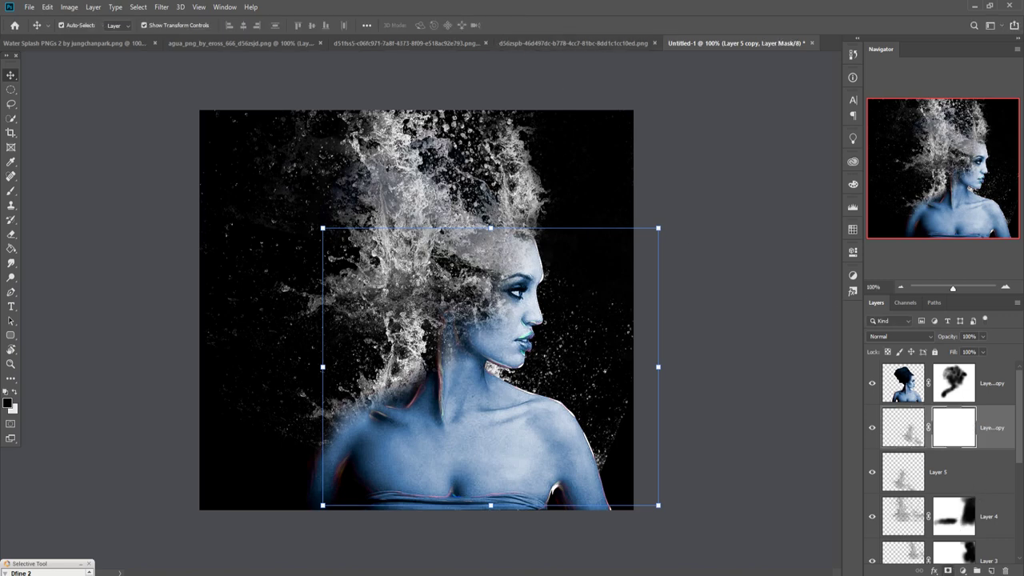
click(10, 191)
drag(576, 320, 570, 336)
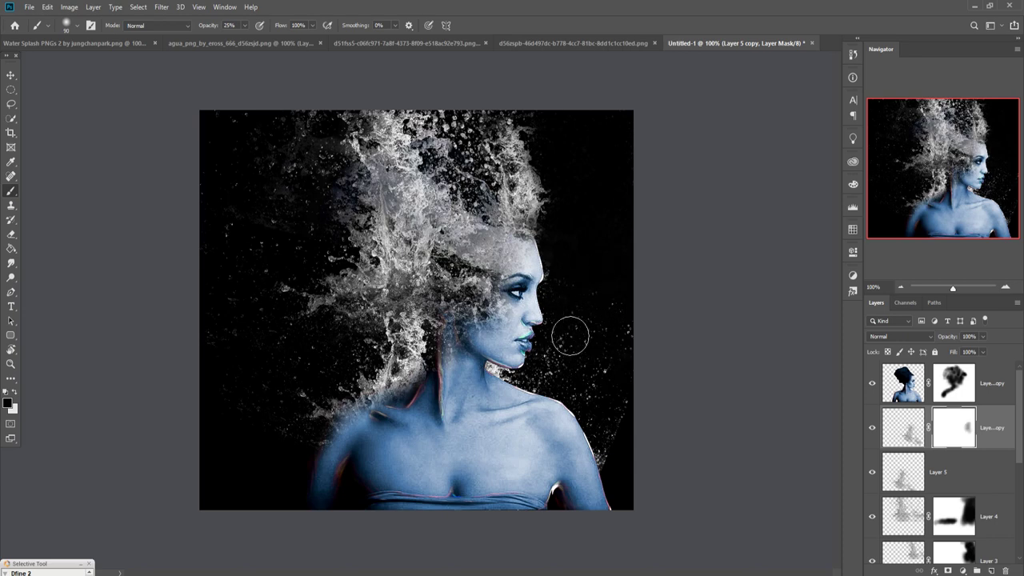
click(245, 26)
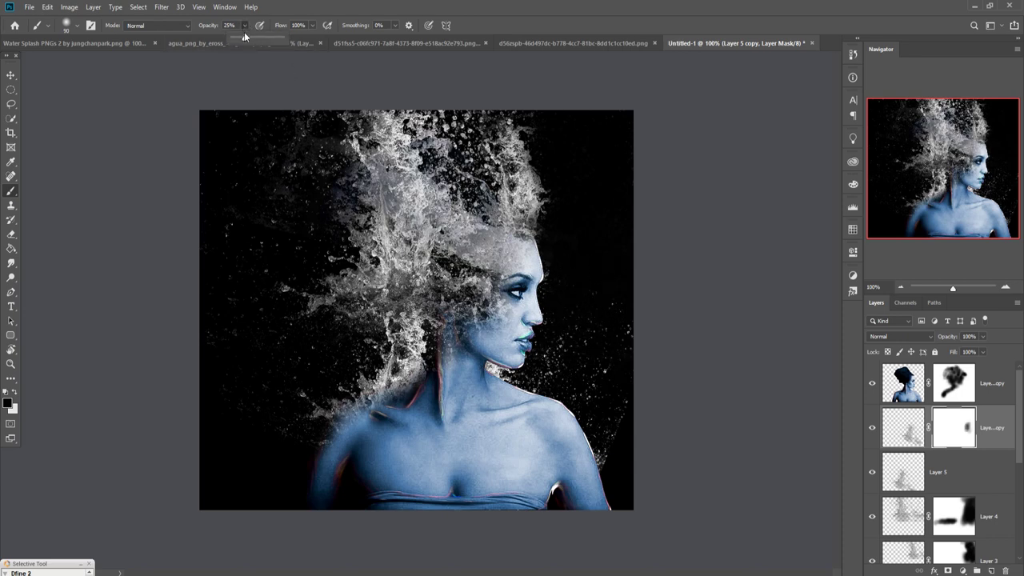
click(588, 279)
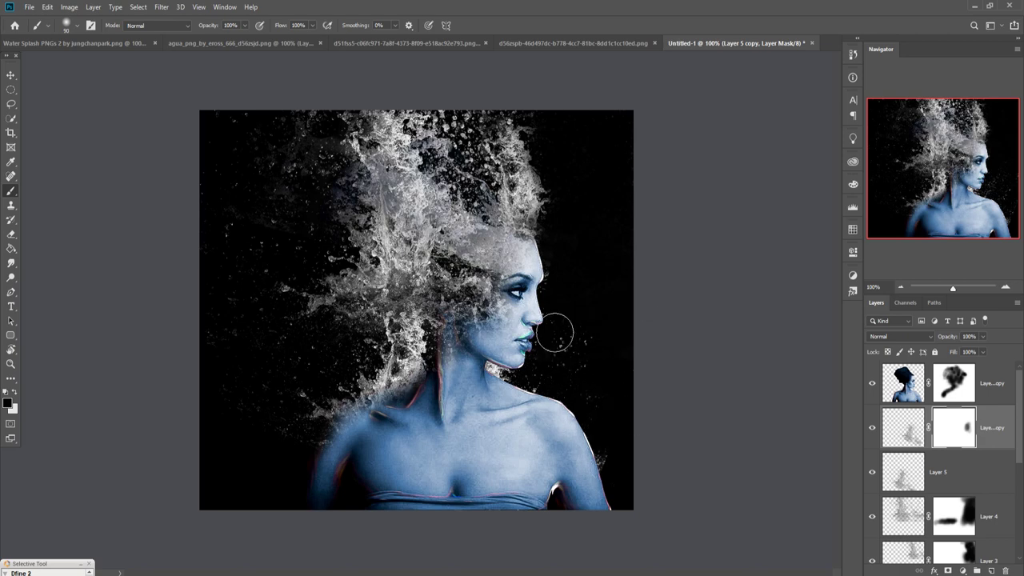
drag(596, 392, 608, 349)
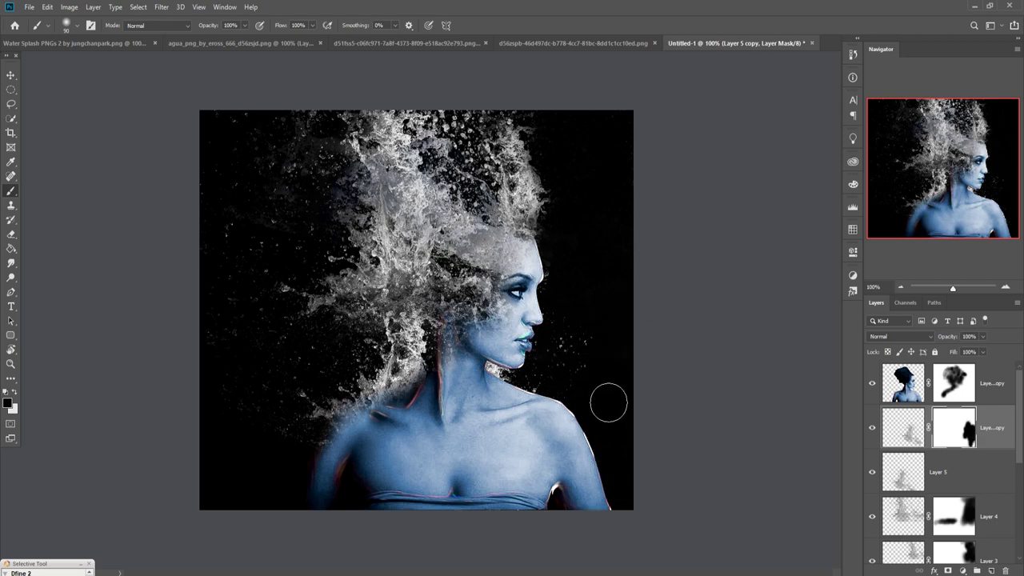
click(11, 75)
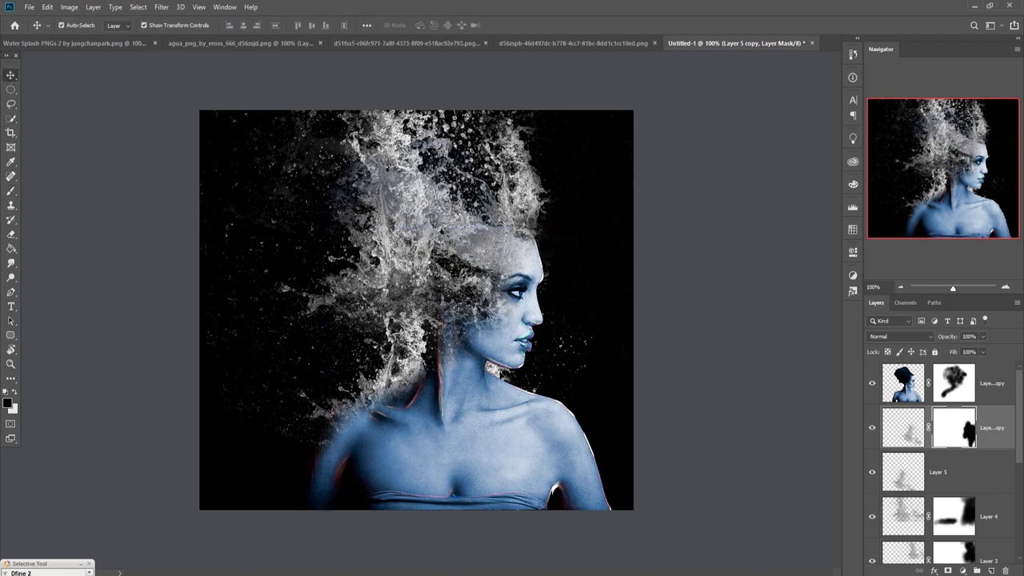
click(589, 349)
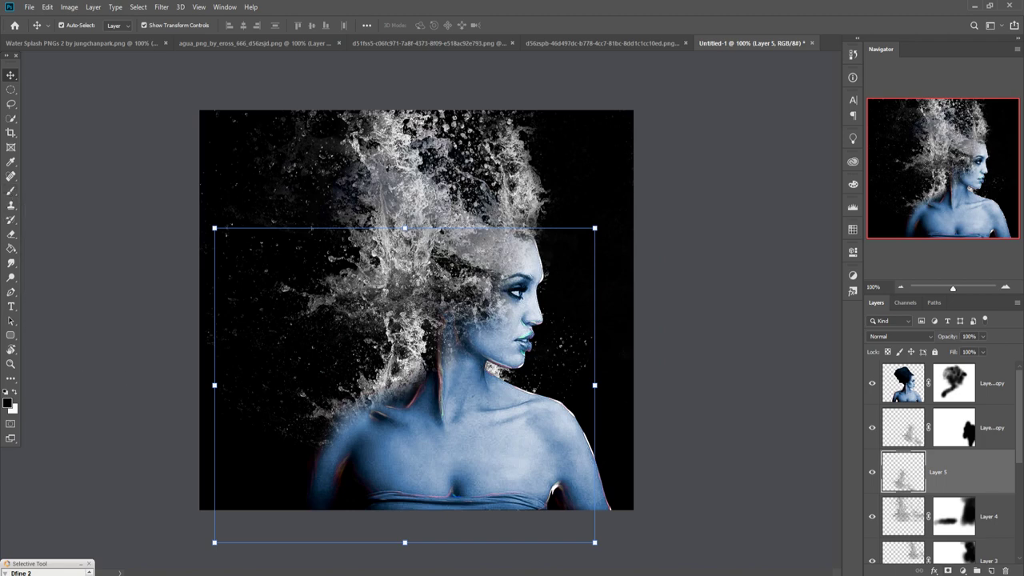
Step: Add a layer mask to Layer 5 and hide a small spot of its splash
click(949, 570)
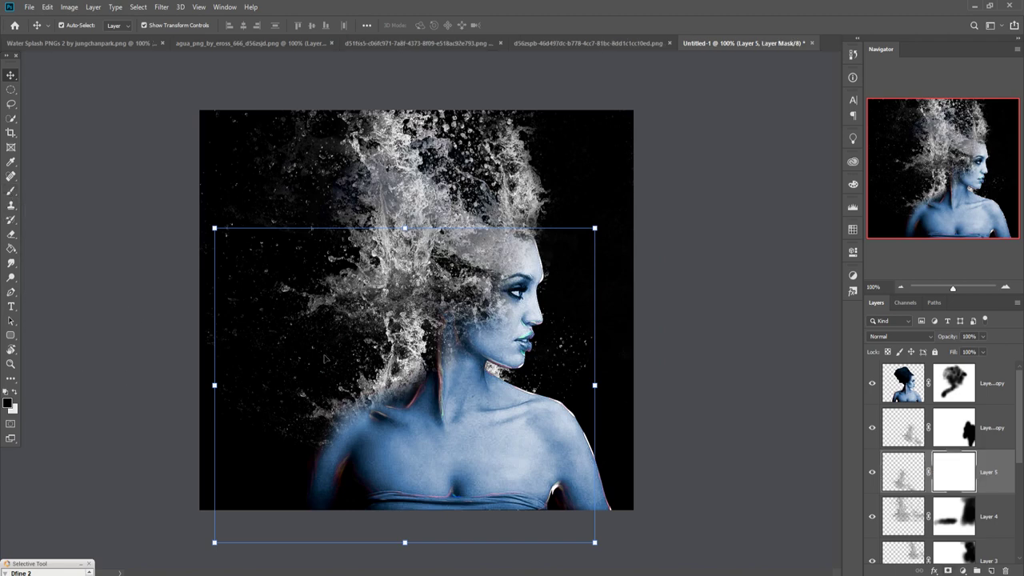
click(12, 191)
click(571, 292)
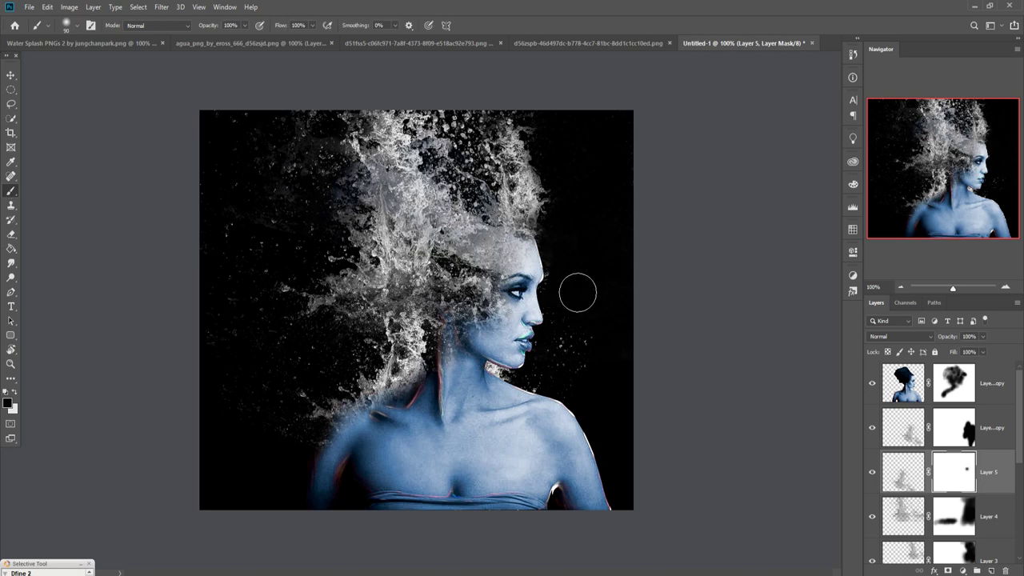
key(alt+bracketright)
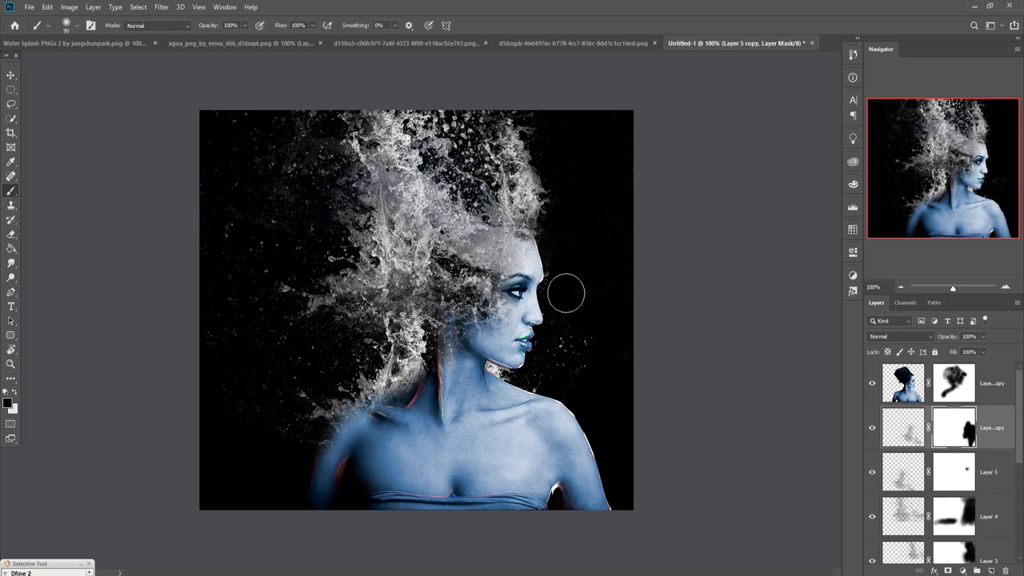
Step: Check the Layer 4 and 3 masks and hide a small Layer 2 splash spot near the shoulder
click(964, 517)
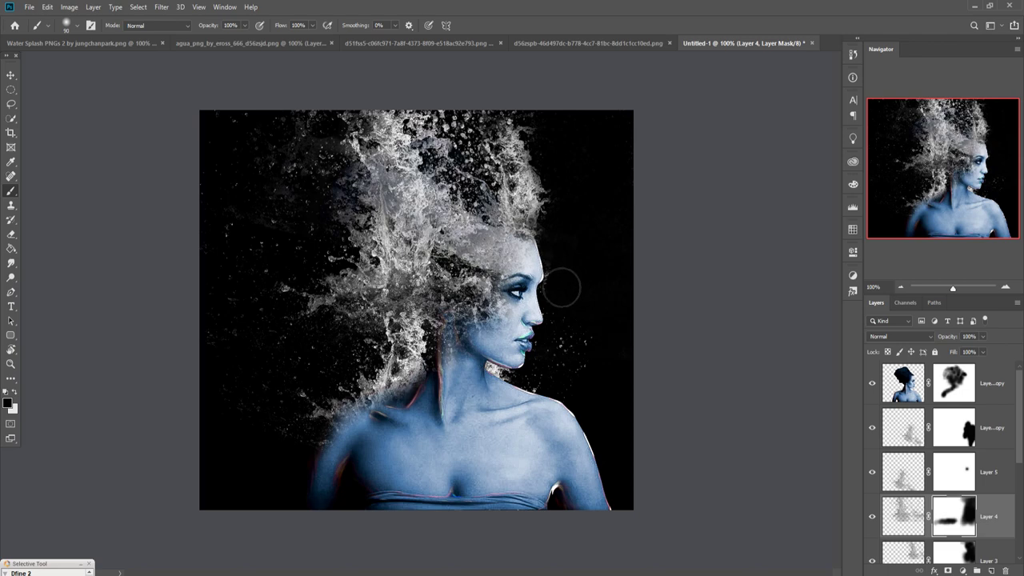
click(958, 550)
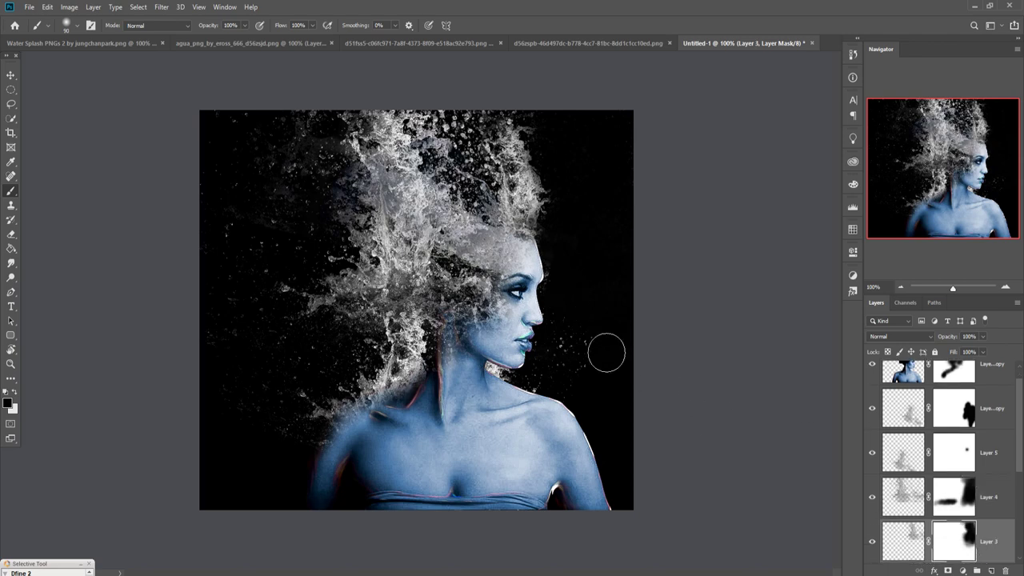
scroll(1018, 507, down, 1)
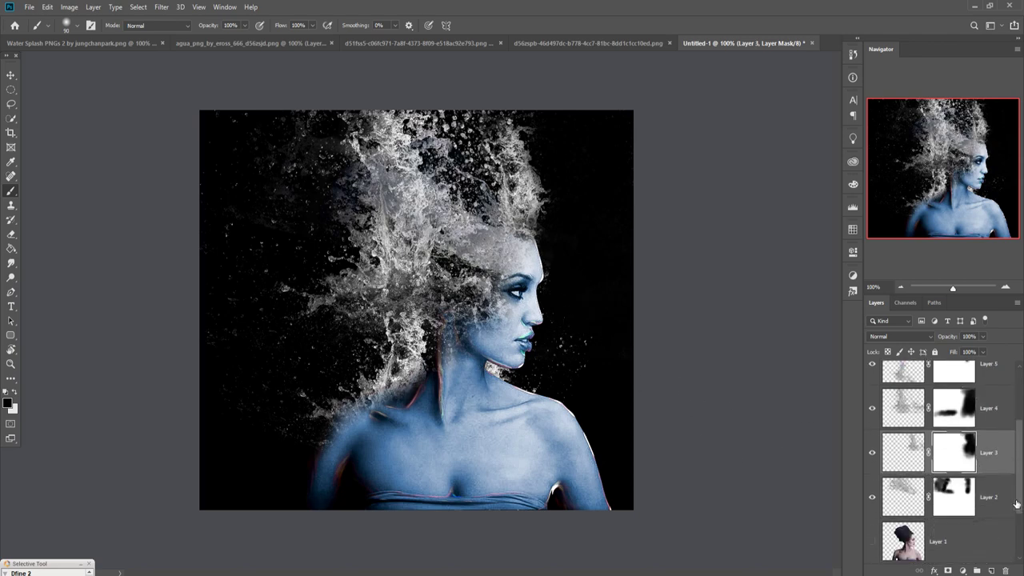
click(967, 484)
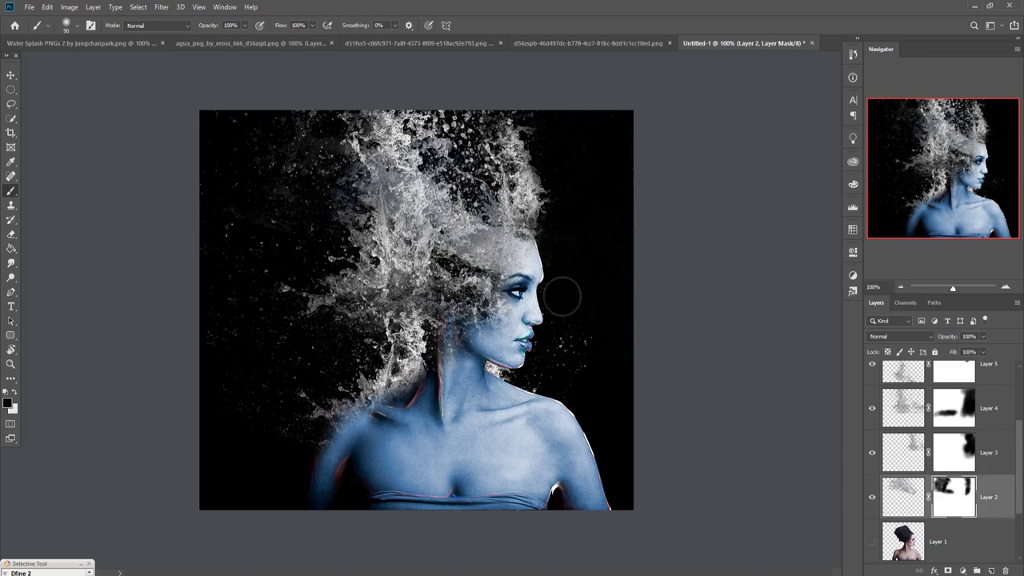
click(588, 410)
Step: Paint out Layer 5's splash near the neck and shoulder on its mask
click(955, 463)
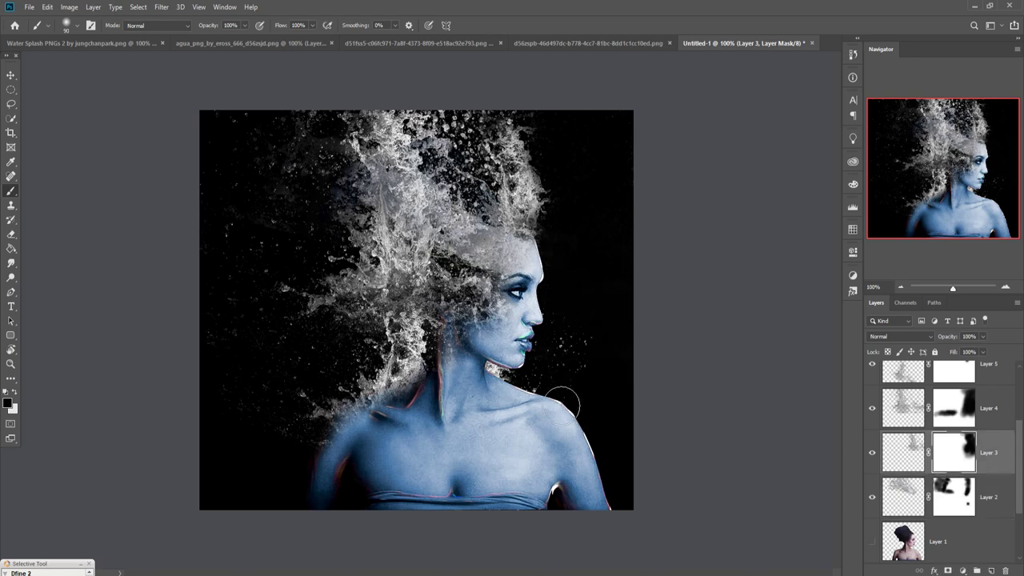
click(955, 411)
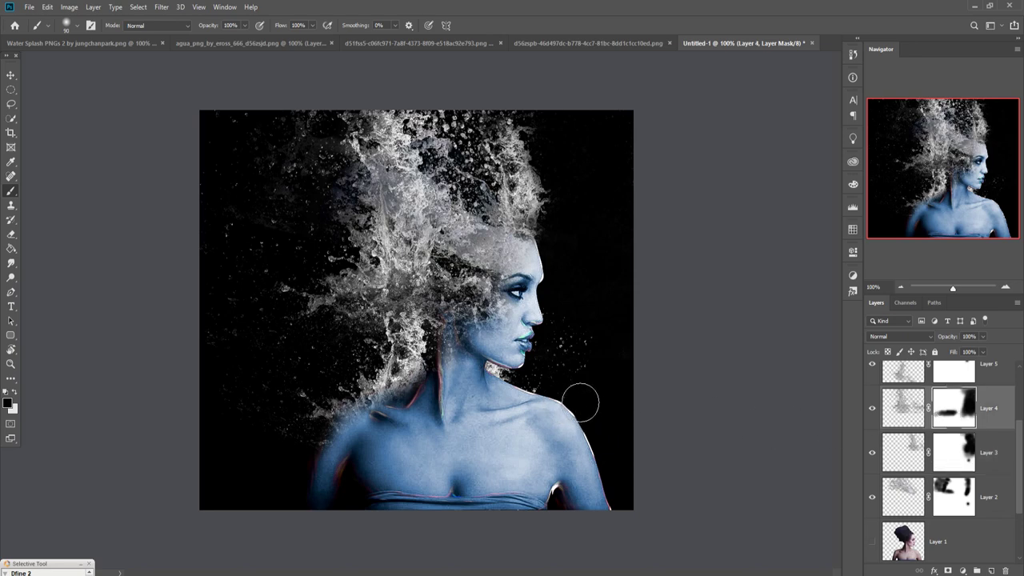
click(951, 381)
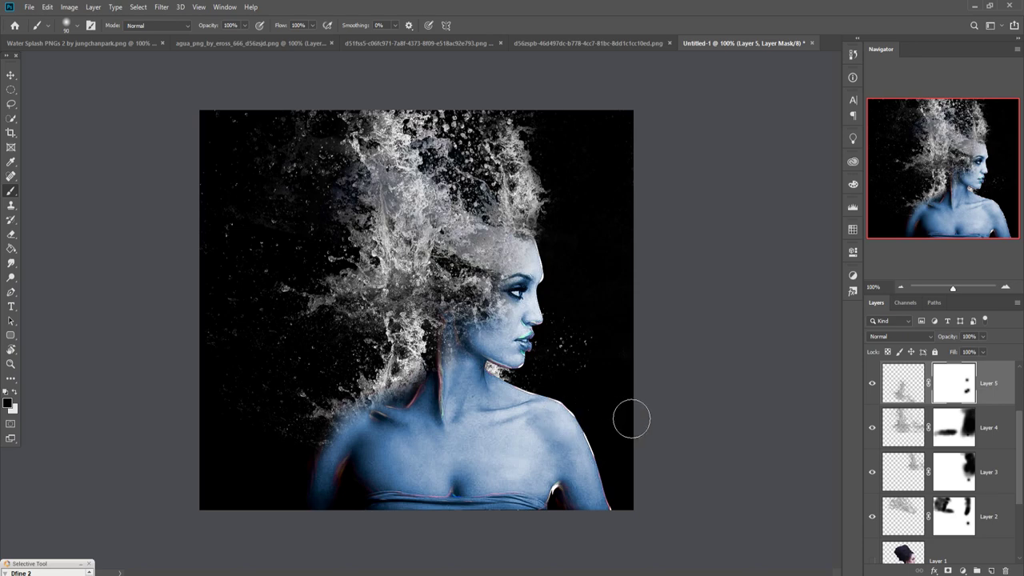
mouse_move(530, 397)
mouse_down()
mouse_move(599, 359)
mouse_move(597, 389)
mouse_move(549, 326)
mouse_move(560, 392)
mouse_up()
click(966, 426)
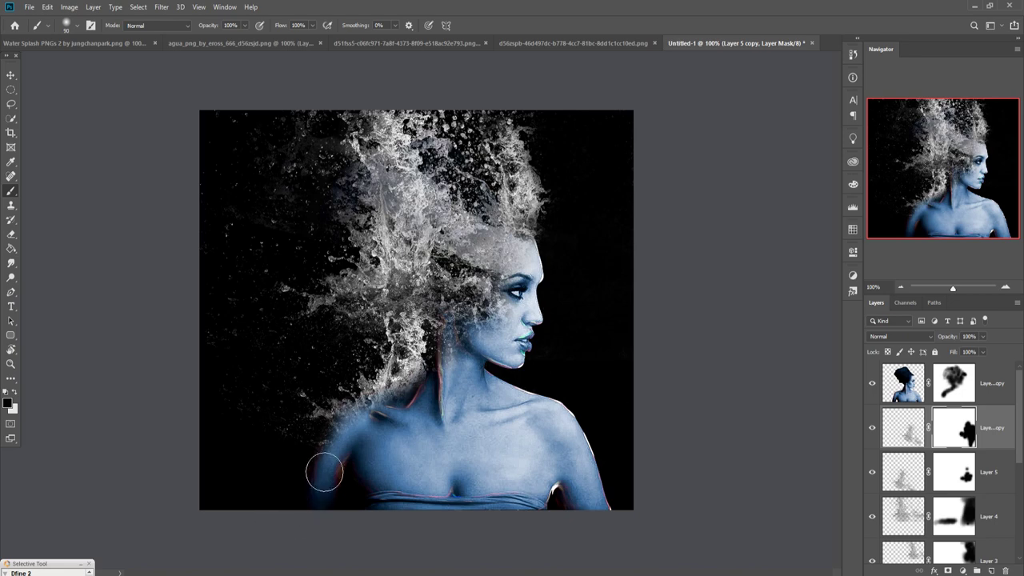
click(9, 76)
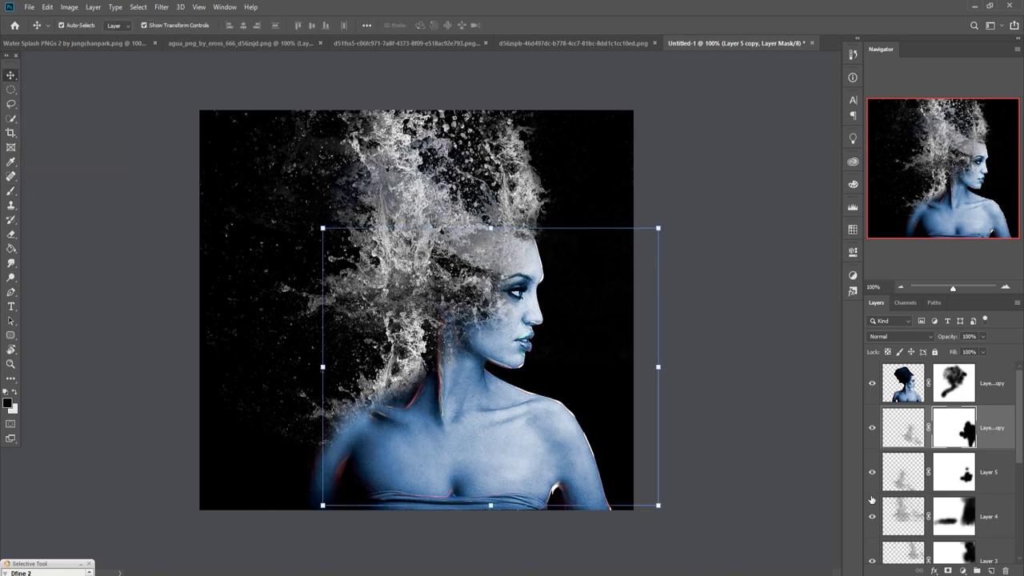
Step: Merge Layer 5 copy with splash Layers 2–4 into one layer named Layer 5 copy
click(989, 429)
scroll(944, 464, down, 1)
scroll(944, 464, down, 1)
scroll(944, 464, down, 1)
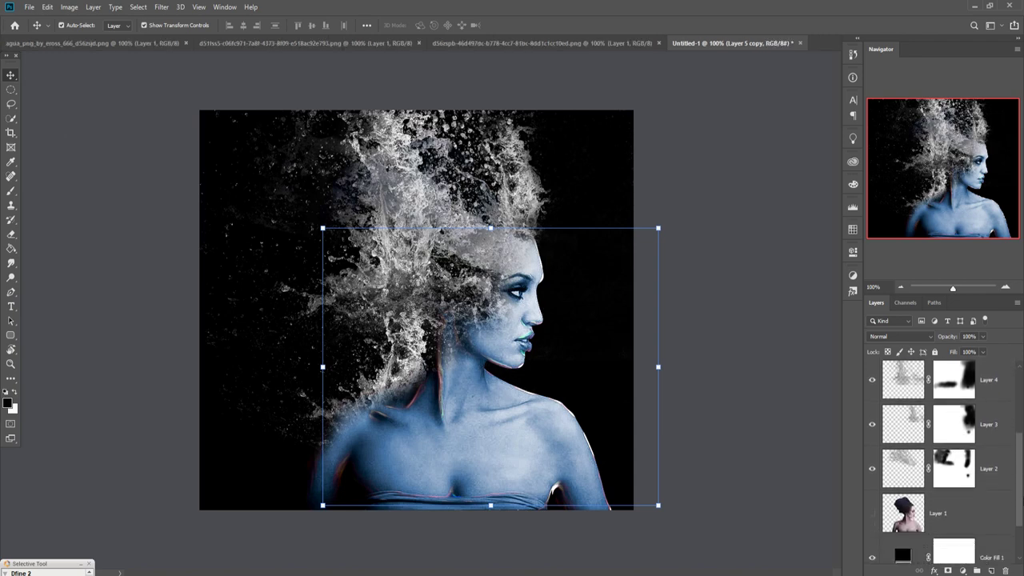
scroll(1021, 496, up, 1)
shift+click(999, 486)
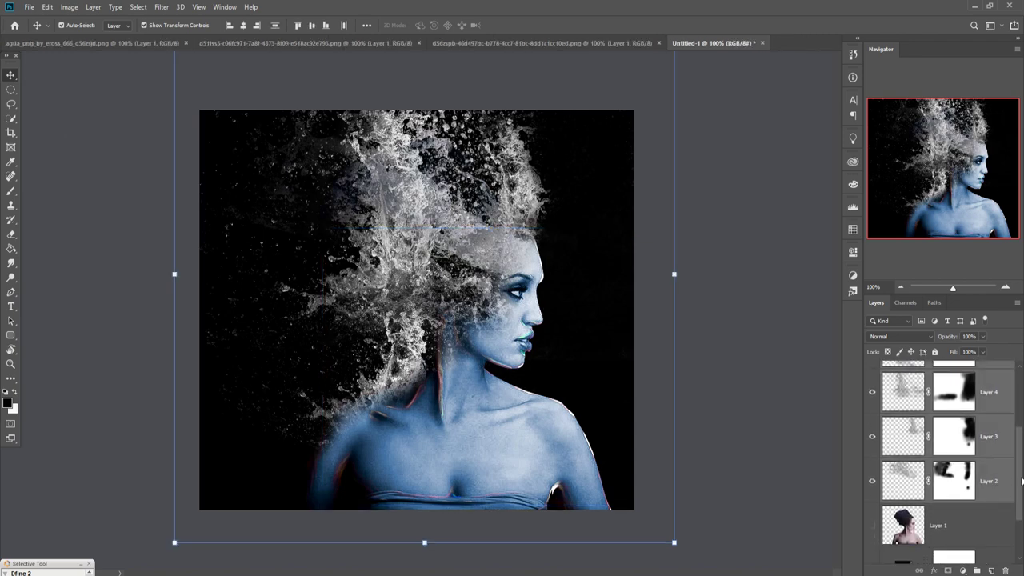
drag(1021, 480, 1022, 450)
right_click(999, 404)
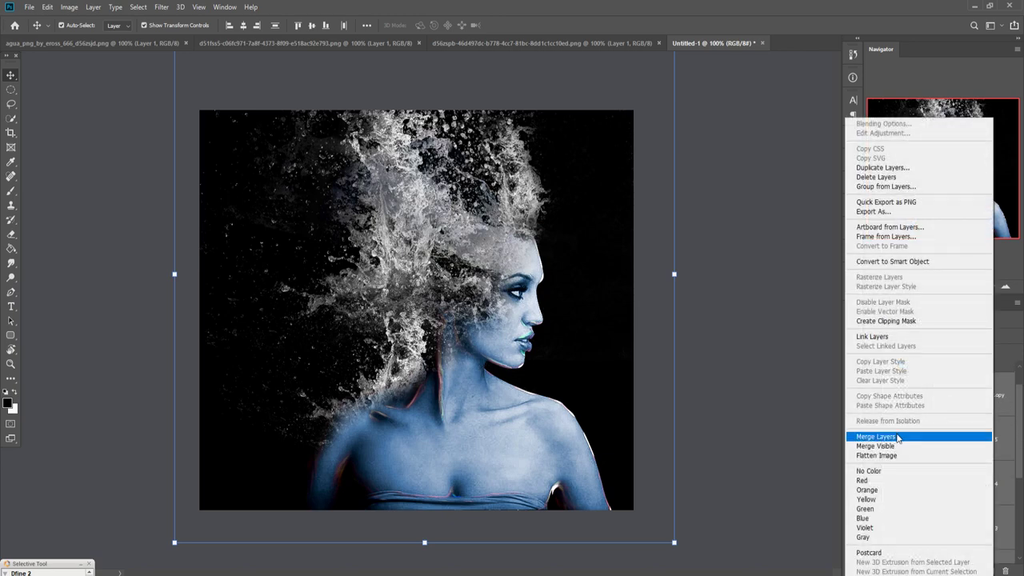
click(880, 368)
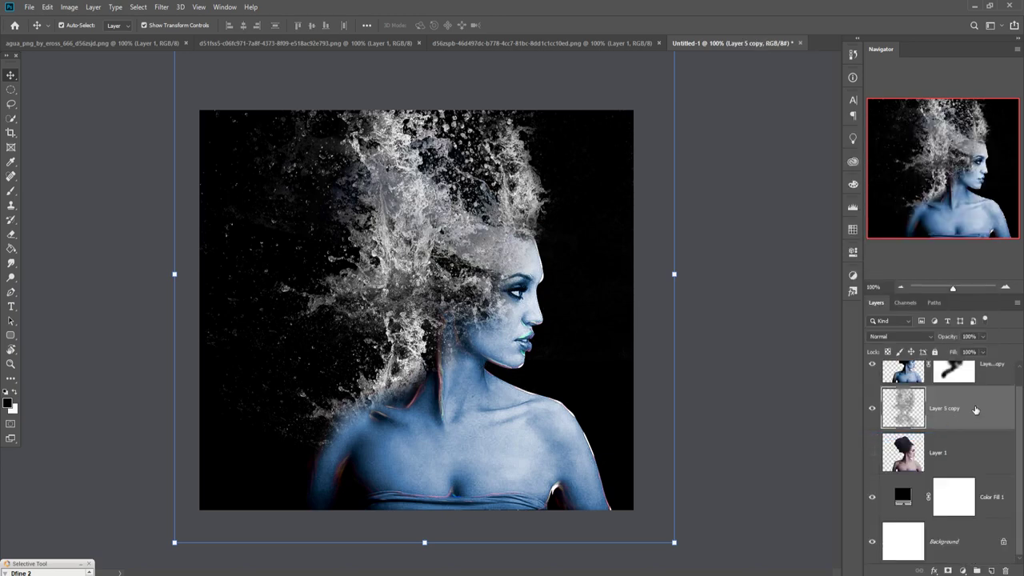
Step: Add a Hue/Saturation layer clipped to the splash, colorized at Hue 202, Saturation 25
click(965, 571)
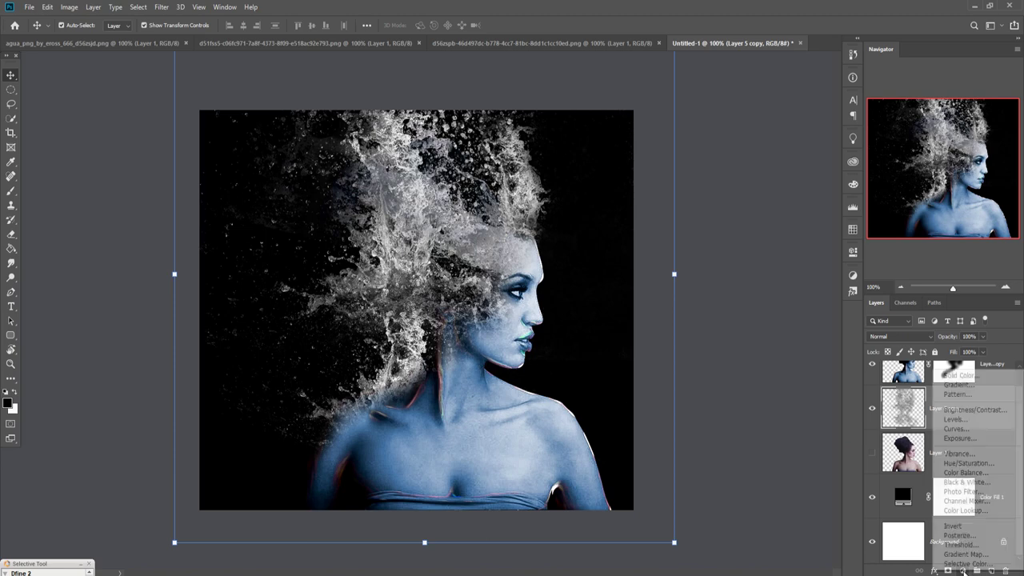
click(958, 466)
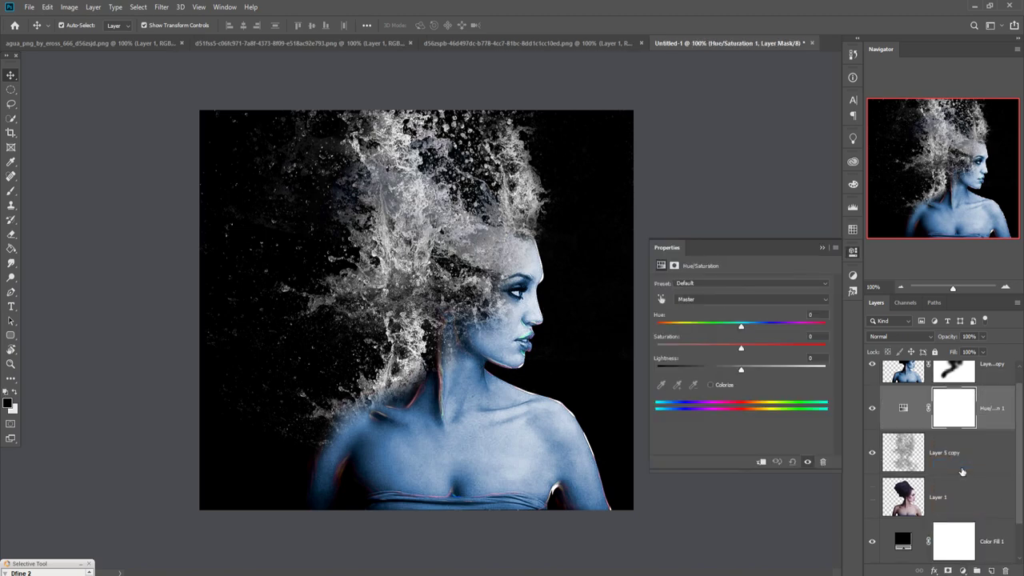
click(763, 462)
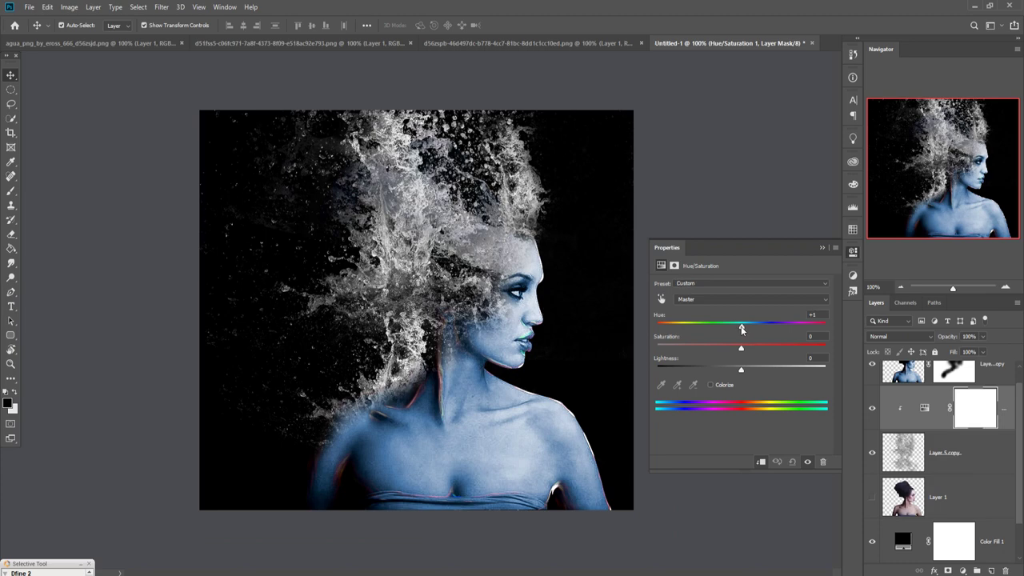
mouse_move(729, 330)
mouse_down()
mouse_move(667, 331)
mouse_move(750, 336)
mouse_move(743, 333)
mouse_up()
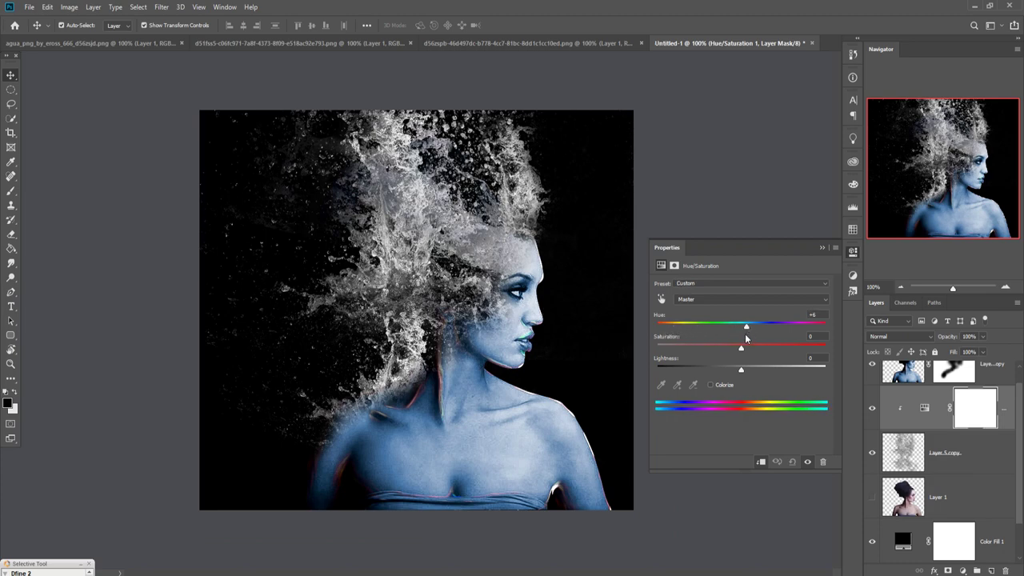
click(710, 385)
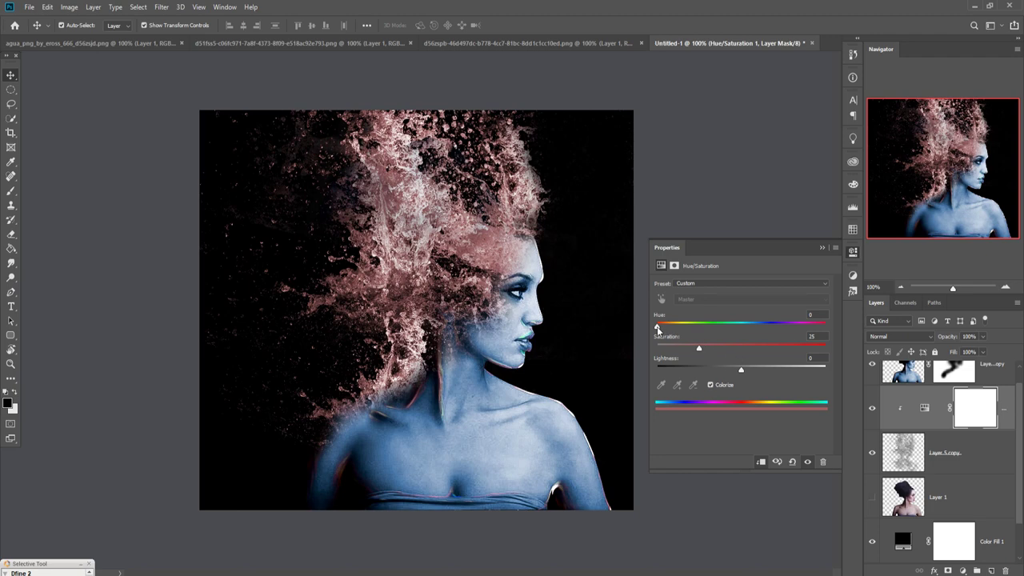
drag(660, 329, 757, 325)
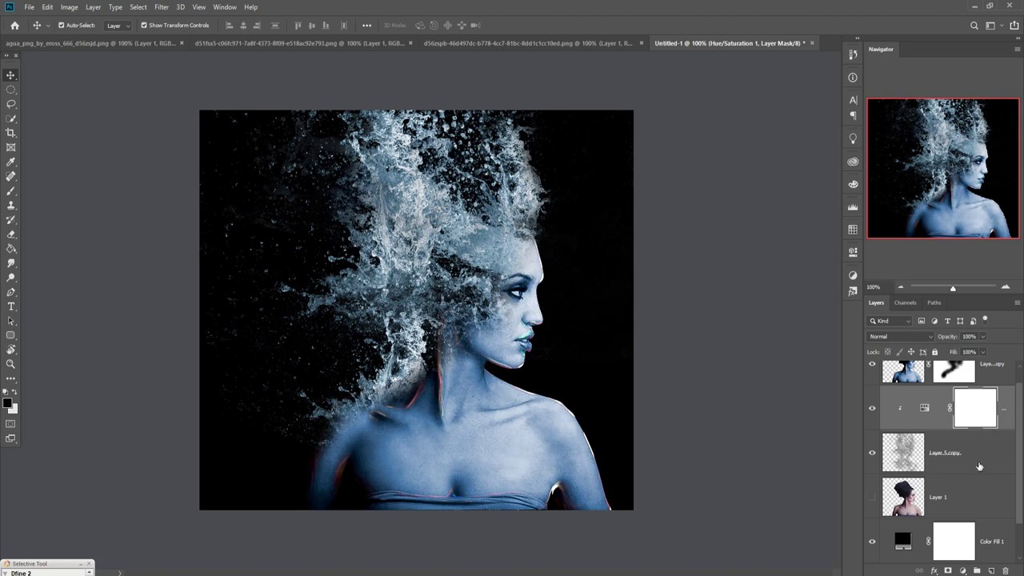
Step: Merge the clipped Hue/Saturation tint into the splash, leaving one layer named Hue/Saturation 1
click(979, 466)
right_click(1006, 414)
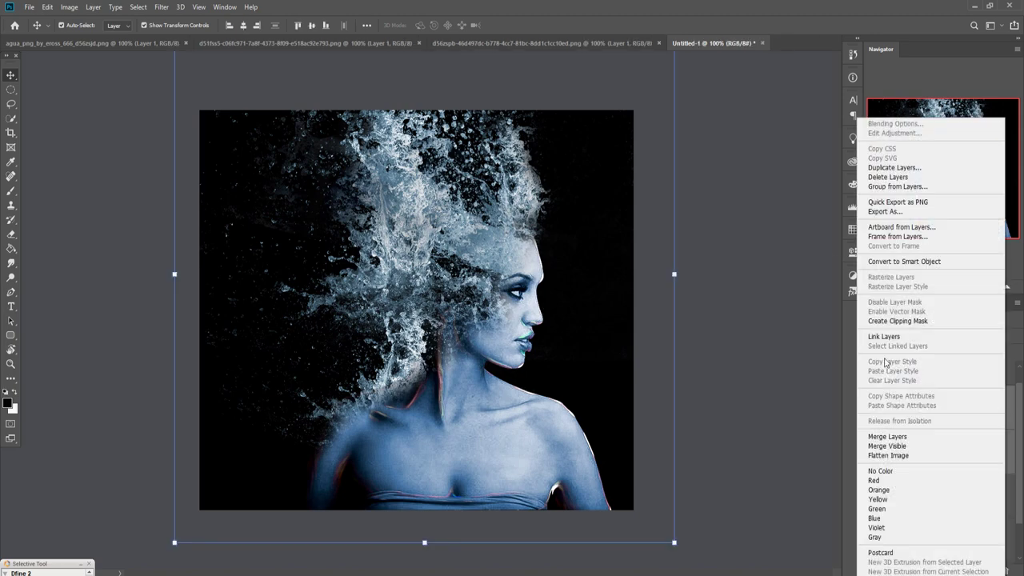
click(886, 436)
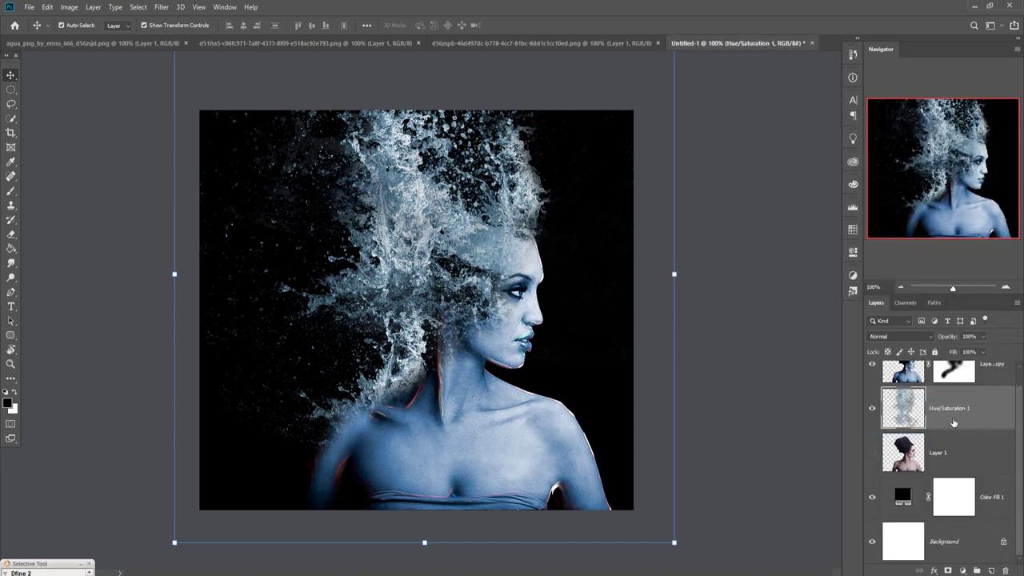
scroll(953, 421, up, 1)
click(953, 382)
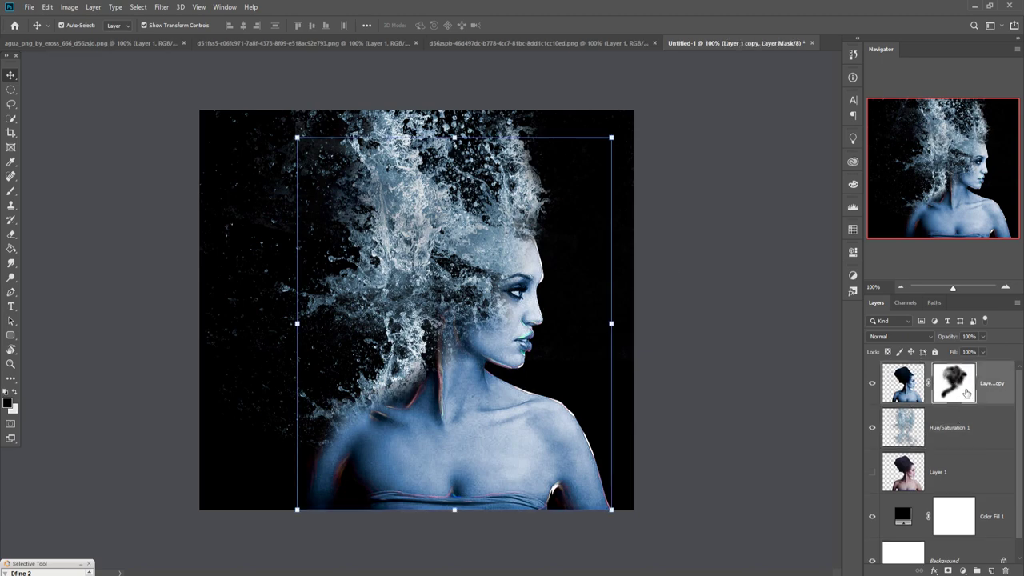
Step: Show Layer 1, give it a mask, and move it to the top of the stack
click(872, 472)
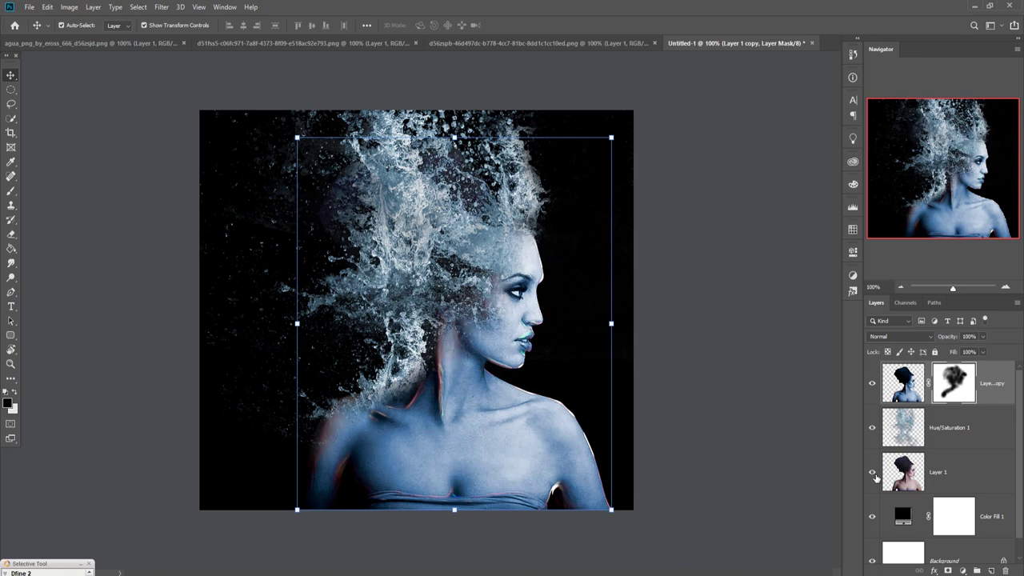
click(953, 490)
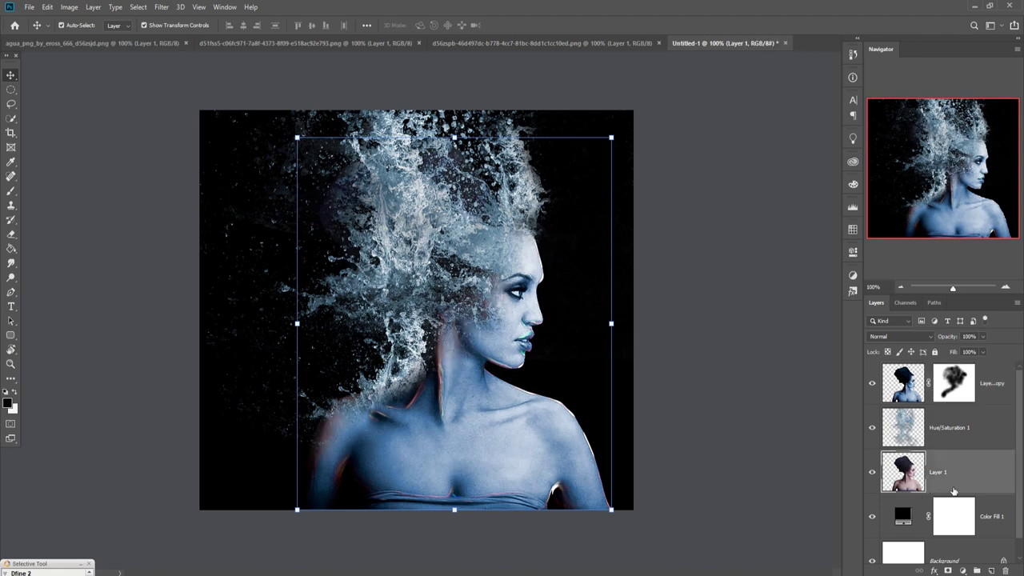
click(949, 571)
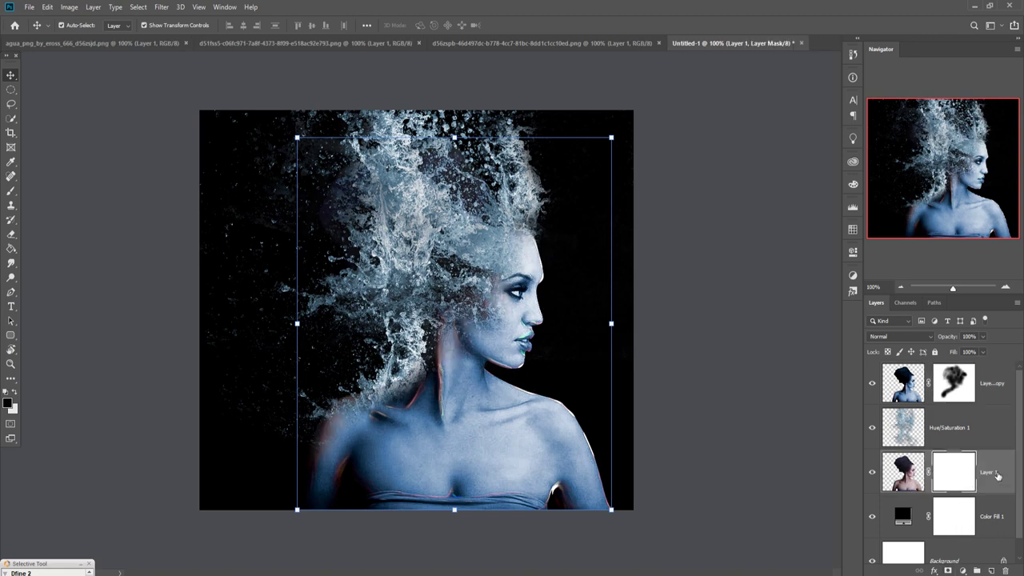
drag(996, 475, 998, 385)
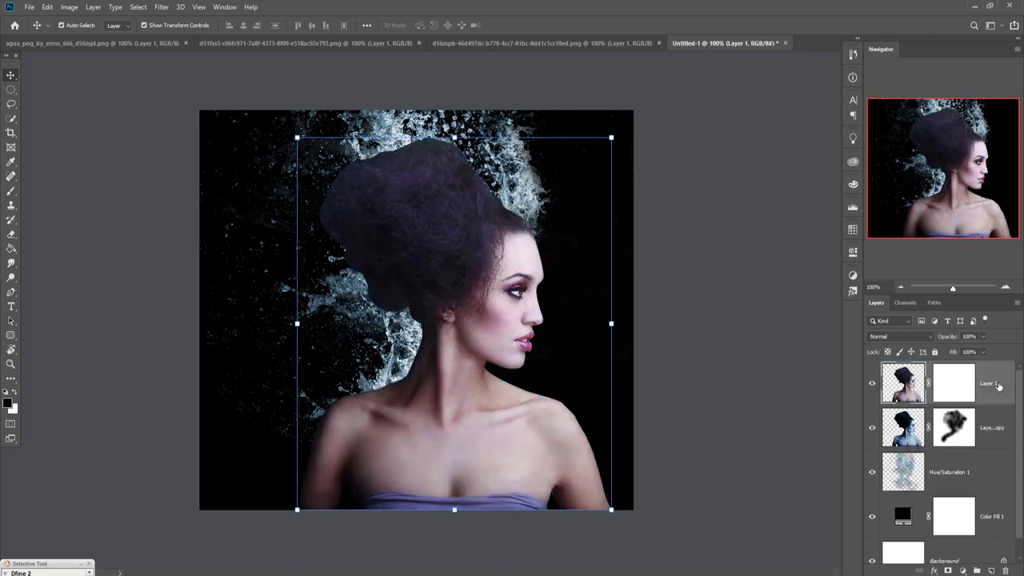
click(952, 382)
Step: Mask out the dark hair on Layer 1 with a 250 px black brush
click(11, 192)
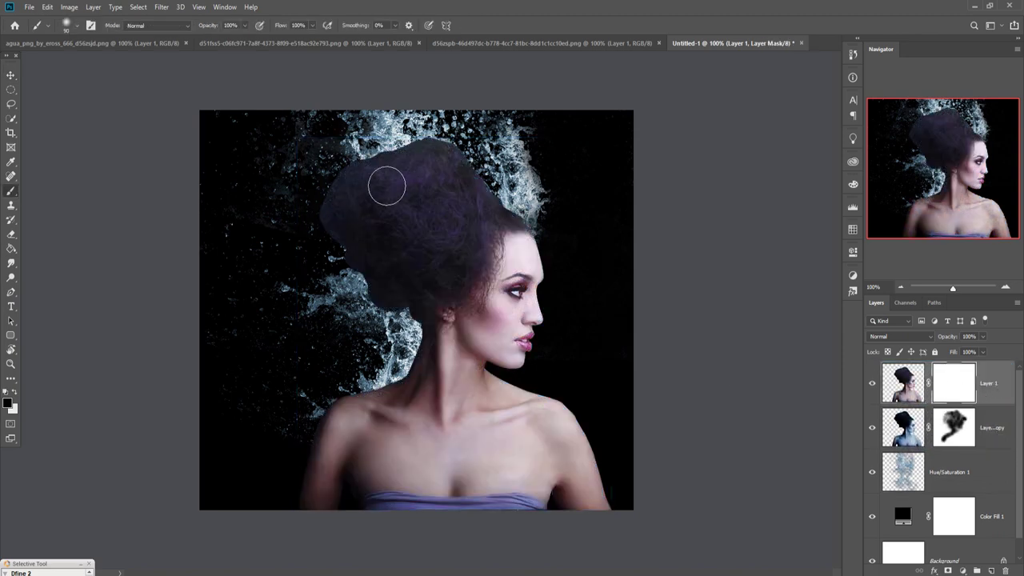
key(bracketright)
key(bracketright)
key(bracketright)
key(bracketright)
key(bracketright)
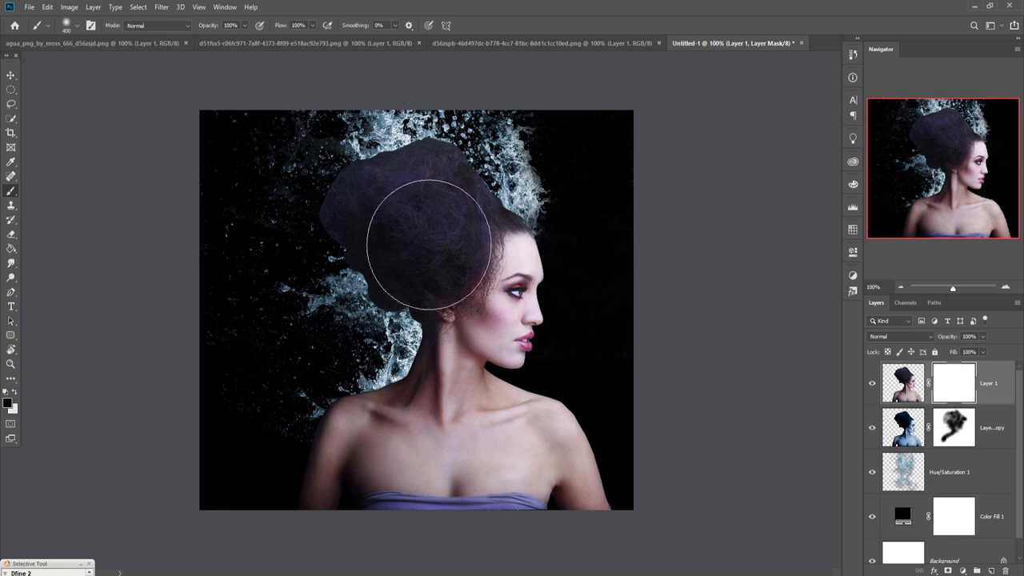
drag(416, 234, 560, 201)
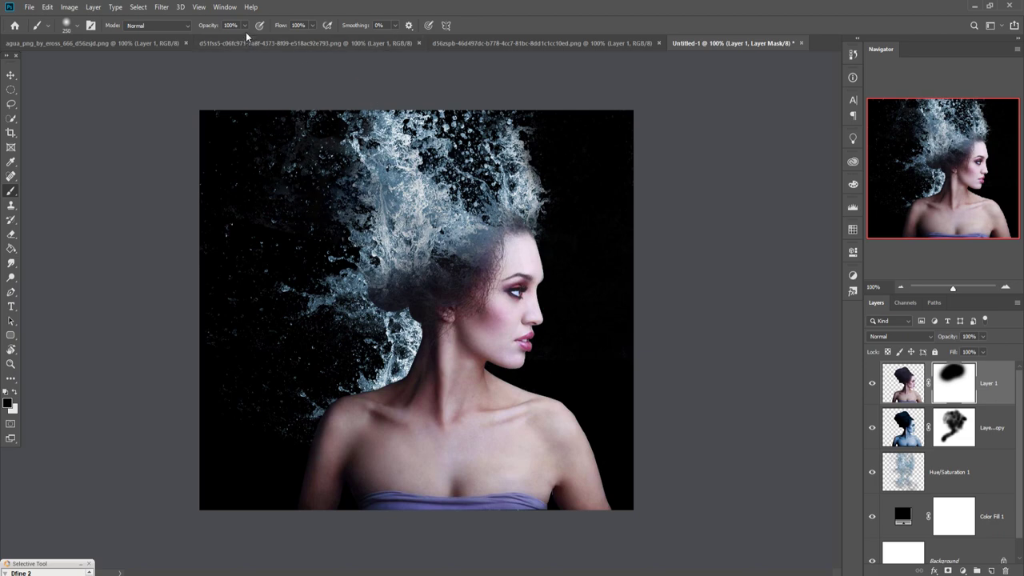
mouse_move(369, 310)
mouse_down()
mouse_move(357, 422)
mouse_move(319, 480)
mouse_move(312, 520)
mouse_up()
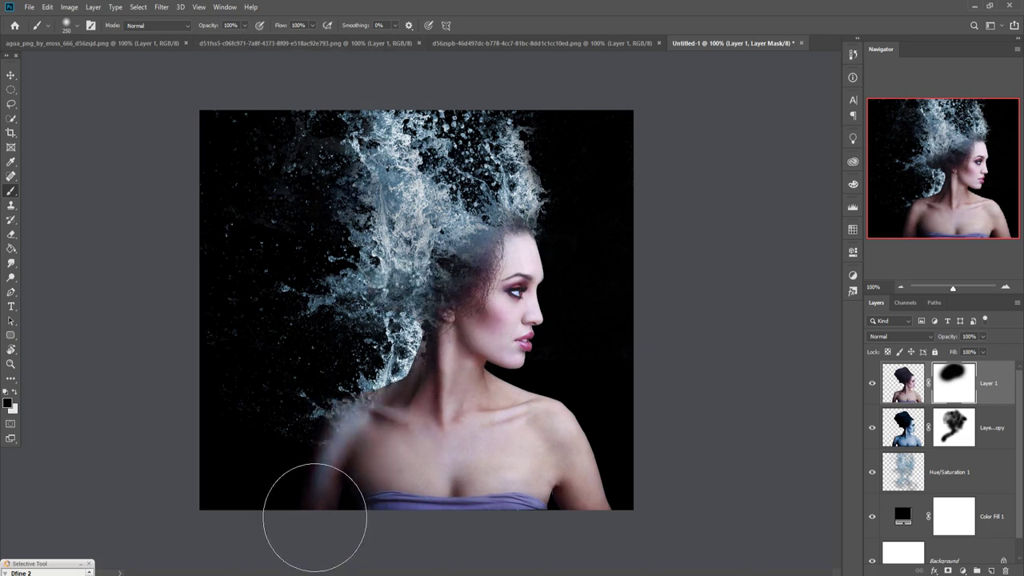
Step: At 11% brush opacity, softly blend blue into the forehead, face, neck and chest
drag(244, 25, 200, 44)
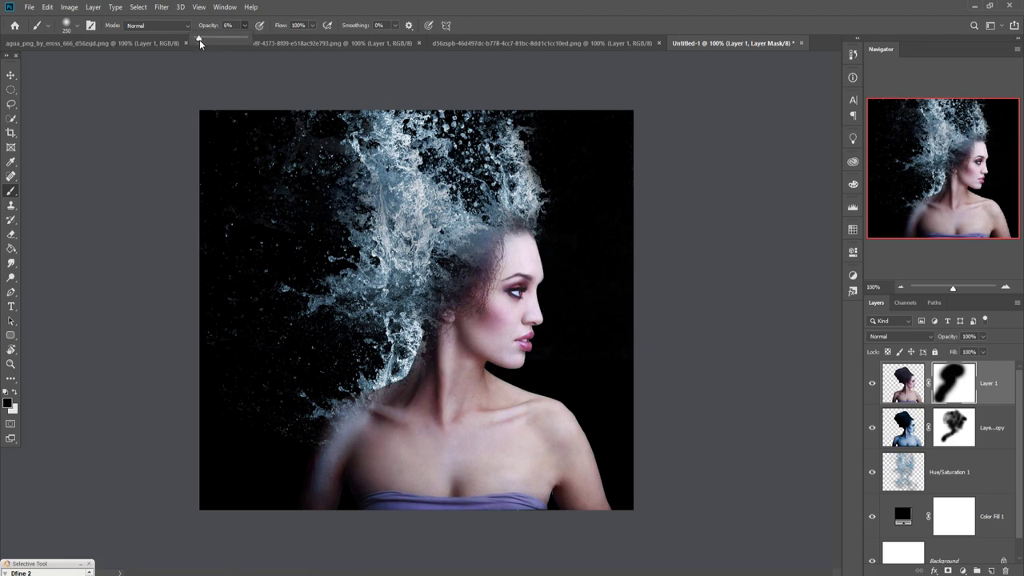
click(576, 232)
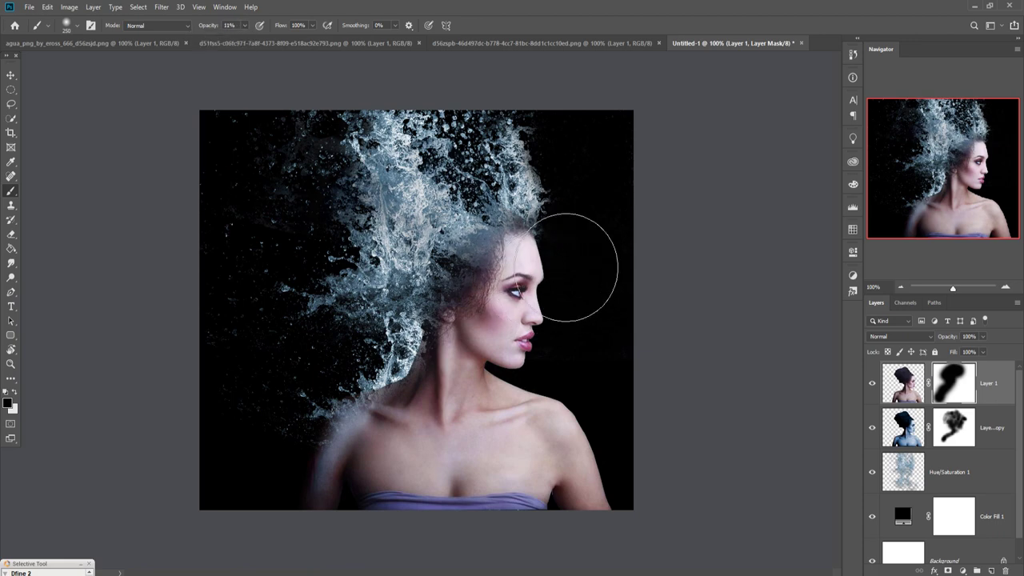
drag(570, 259, 571, 285)
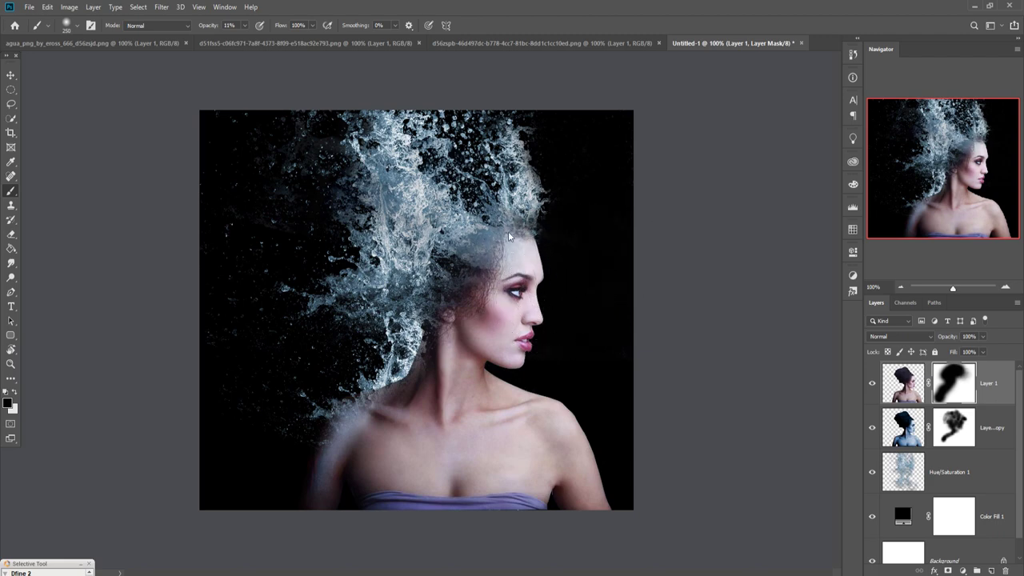
mouse_move(542, 327)
mouse_down()
mouse_move(571, 323)
mouse_move(555, 354)
mouse_move(515, 346)
mouse_move(464, 359)
mouse_move(448, 384)
mouse_move(476, 375)
mouse_move(499, 424)
mouse_move(454, 468)
mouse_move(373, 456)
mouse_move(355, 480)
mouse_move(394, 511)
mouse_move(365, 514)
mouse_move(400, 491)
mouse_move(490, 474)
mouse_move(487, 434)
mouse_move(507, 355)
mouse_move(513, 489)
mouse_move(467, 500)
mouse_move(448, 464)
mouse_move(454, 489)
mouse_move(524, 464)
mouse_move(521, 448)
mouse_move(502, 504)
mouse_move(366, 498)
mouse_move(422, 514)
mouse_up()
mouse_move(560, 267)
mouse_down()
mouse_move(550, 297)
mouse_move(583, 279)
mouse_move(507, 313)
mouse_move(521, 343)
mouse_move(491, 331)
mouse_move(549, 360)
mouse_move(517, 366)
mouse_move(434, 426)
mouse_up()
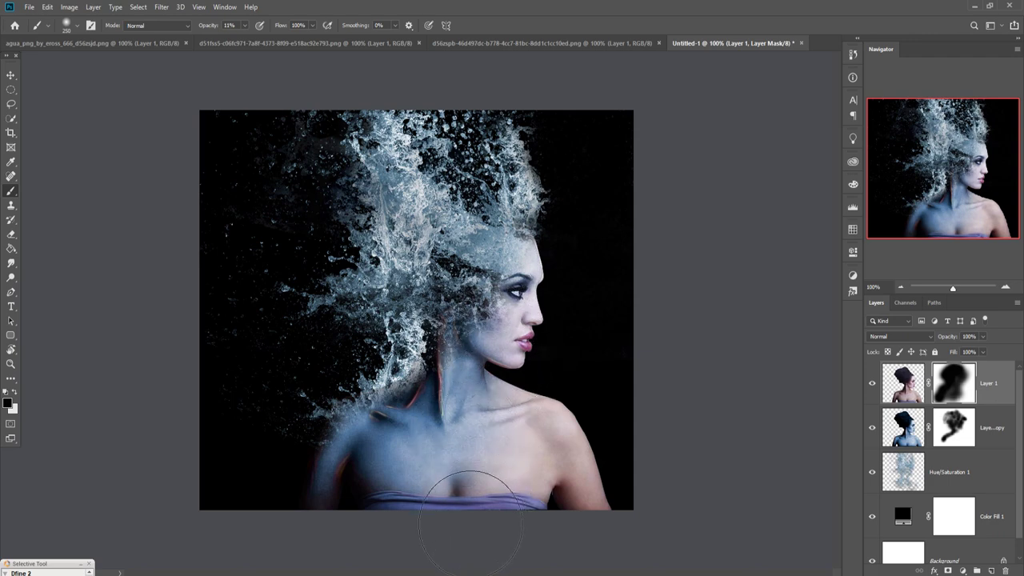
click(10, 76)
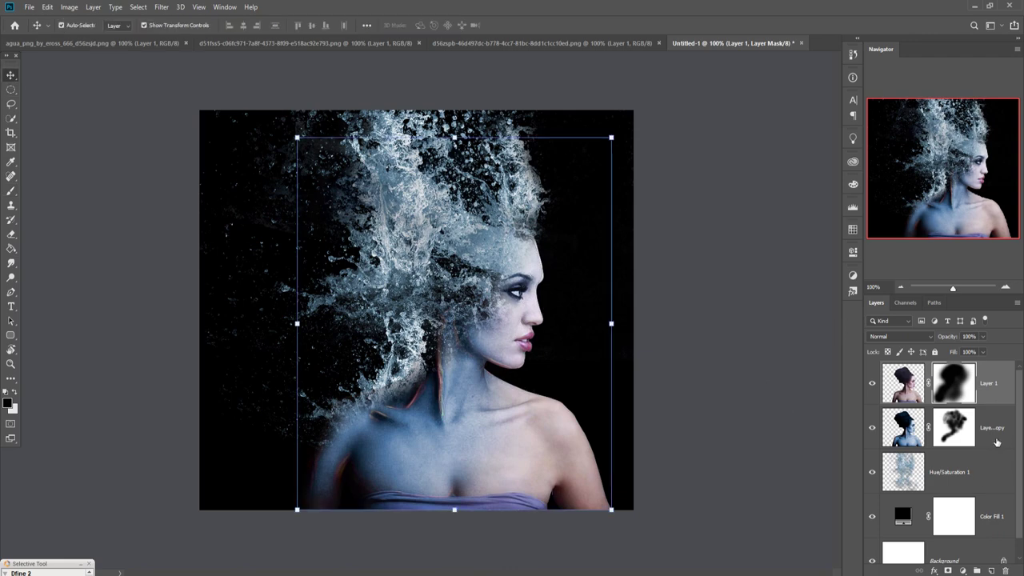
click(993, 386)
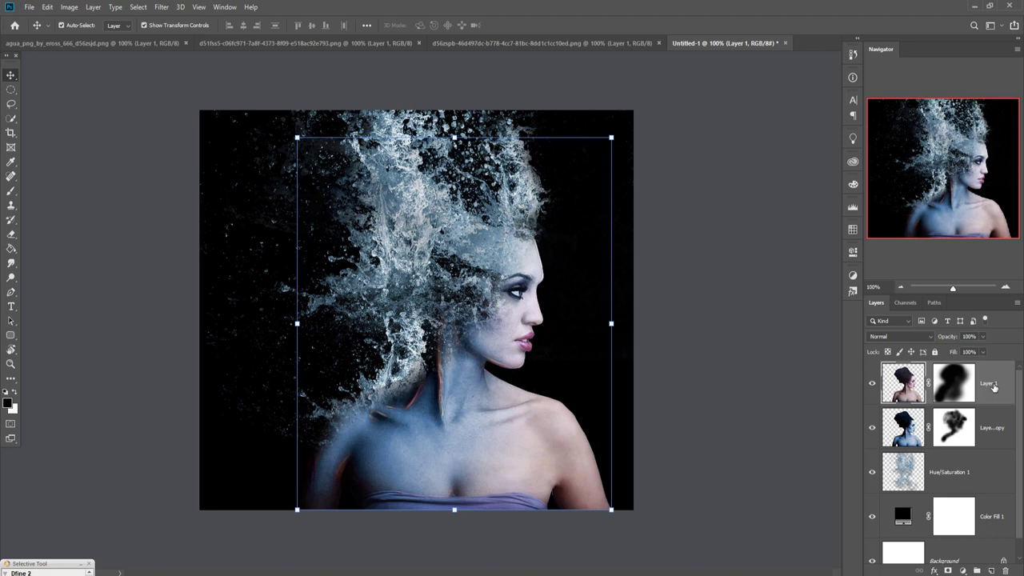
Step: Add a Color Balance adjustment with Midtones Cyan -32 and Blue +23
click(963, 569)
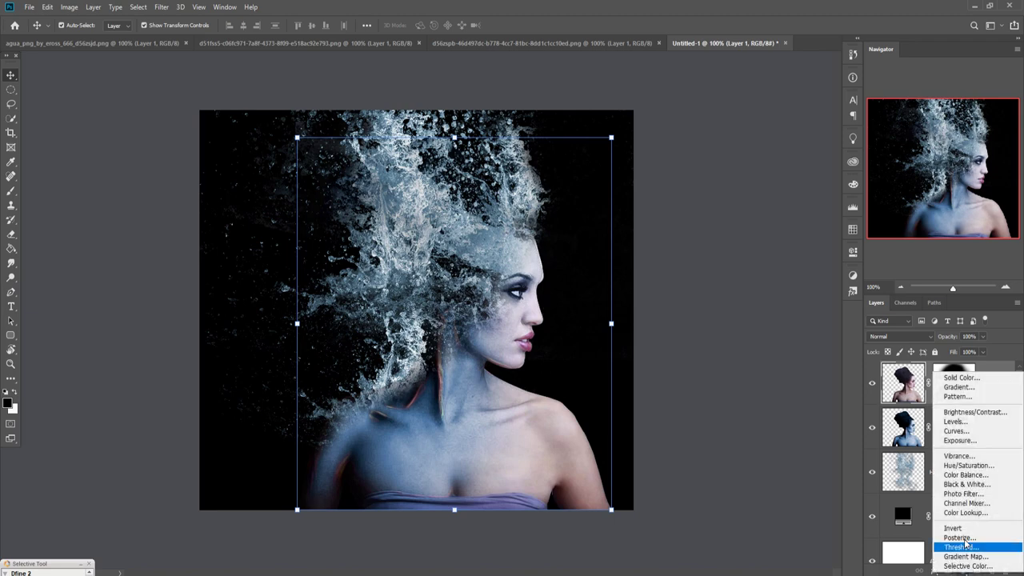
click(911, 476)
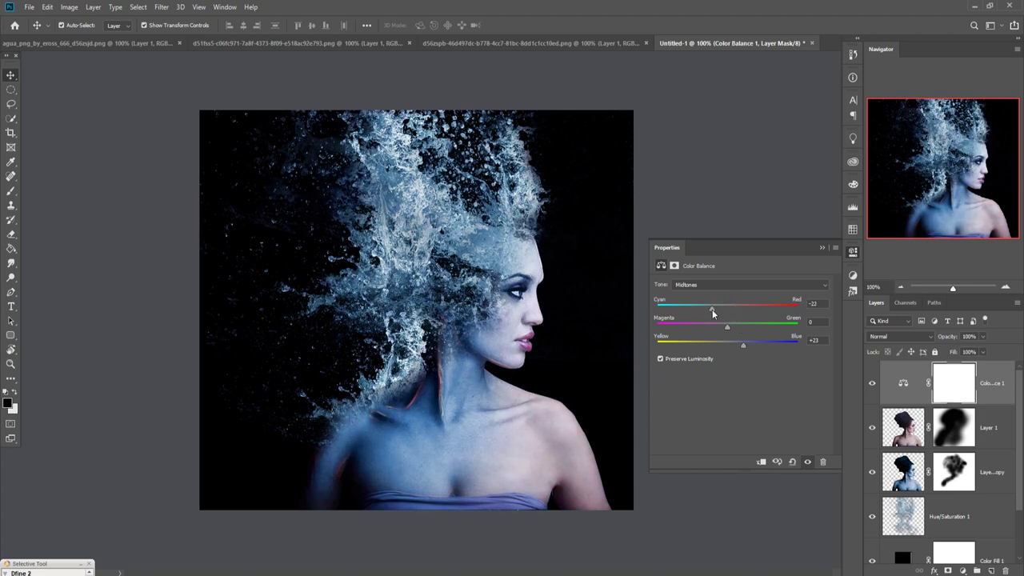
click(824, 246)
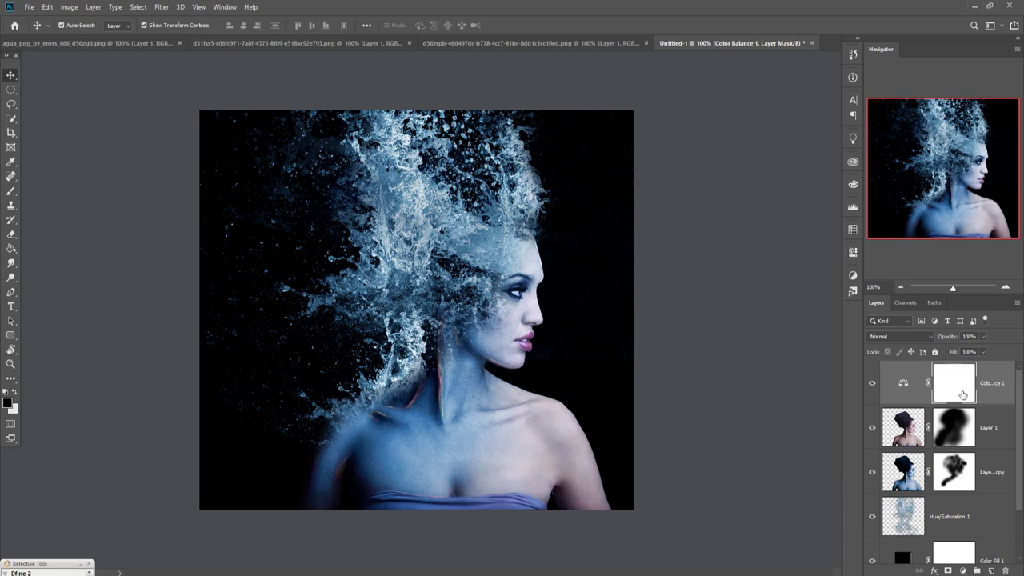
Step: Paint the Color Balance mask black over the right shoulder, finishing at 100% opacity
click(11, 194)
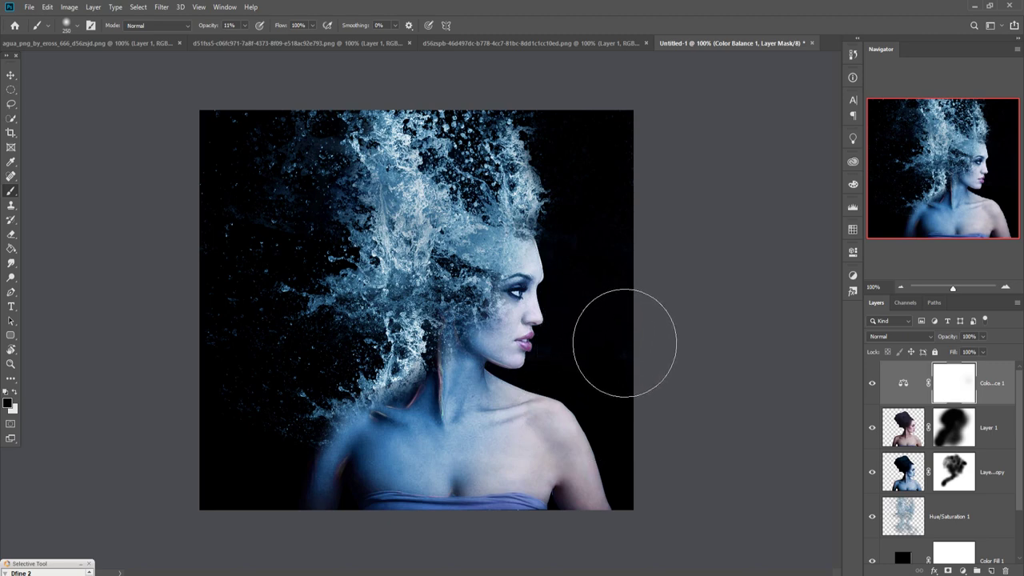
mouse_move(621, 338)
mouse_down()
mouse_move(579, 436)
mouse_move(555, 434)
mouse_move(589, 469)
mouse_up()
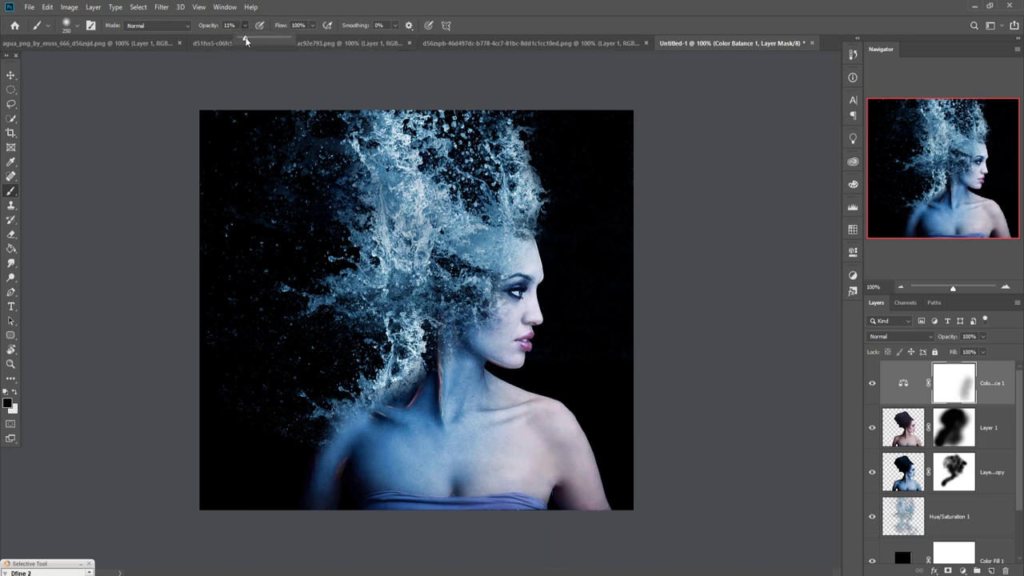
drag(244, 27, 296, 40)
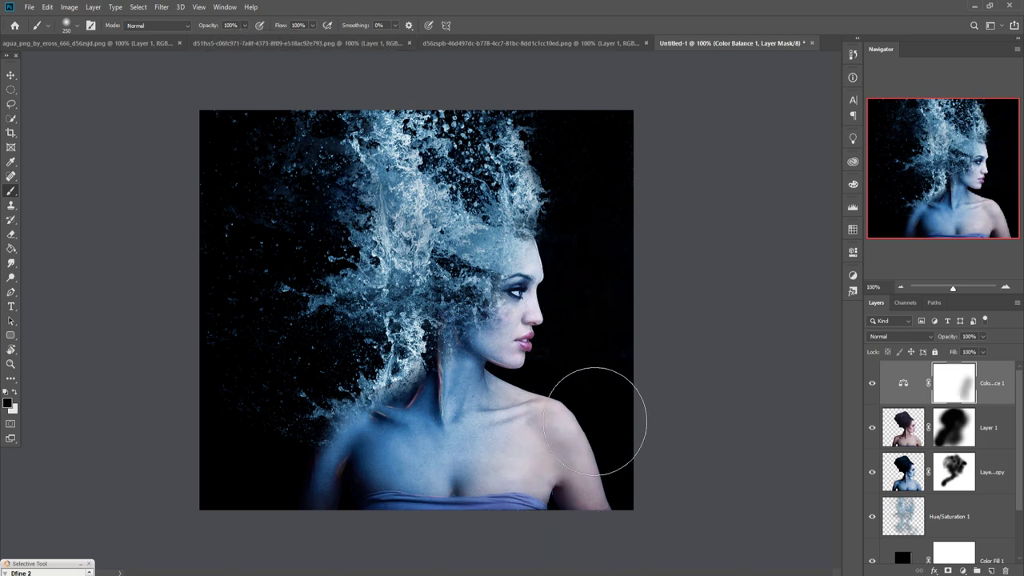
mouse_move(660, 552)
mouse_down()
mouse_move(571, 473)
mouse_move(520, 483)
mouse_move(642, 516)
mouse_move(599, 331)
mouse_move(587, 389)
mouse_move(628, 483)
mouse_up()
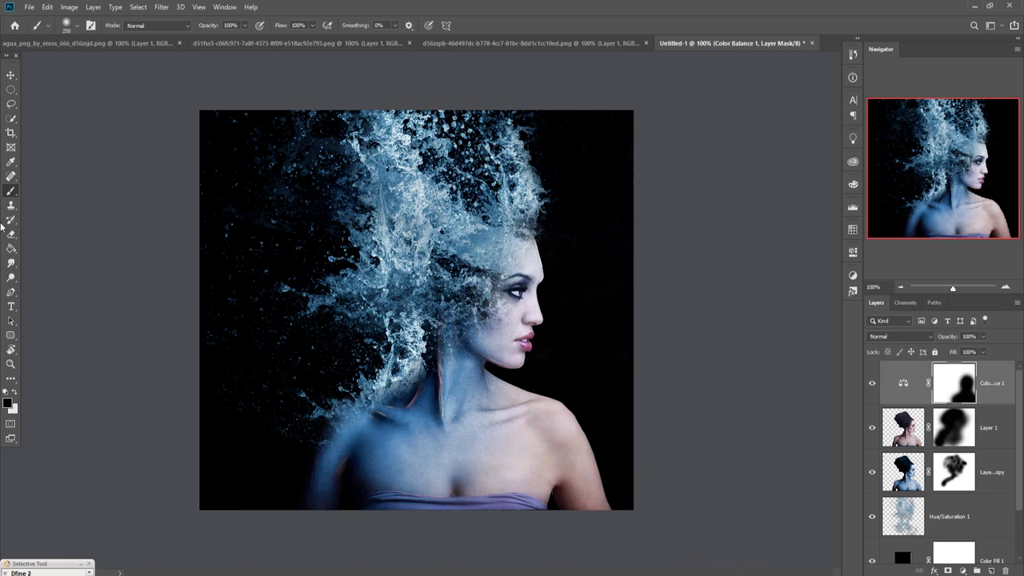
click(11, 73)
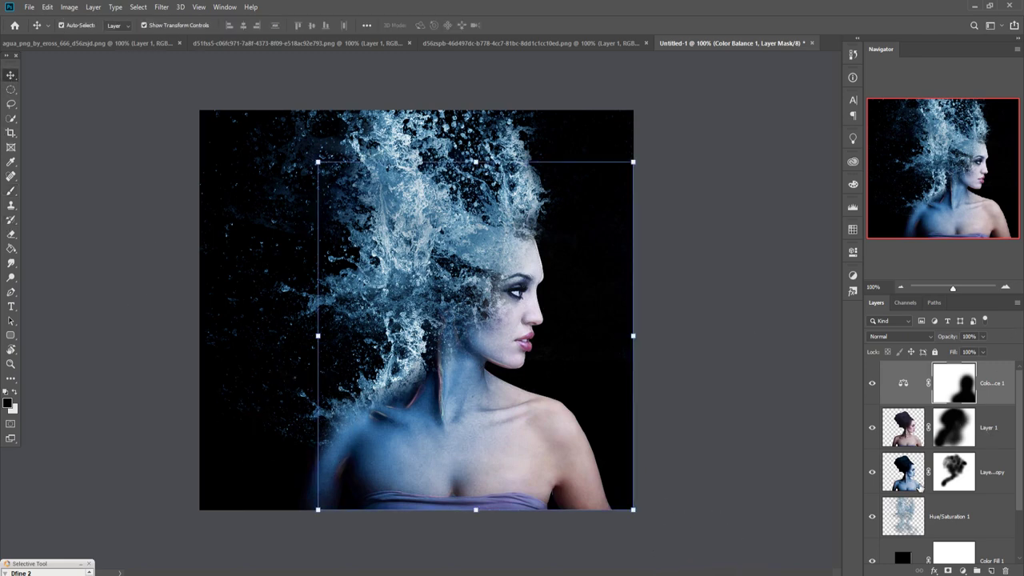
Step: Add a new Layer 2 clipped to Layer 1 copy with Overlay blending
click(914, 472)
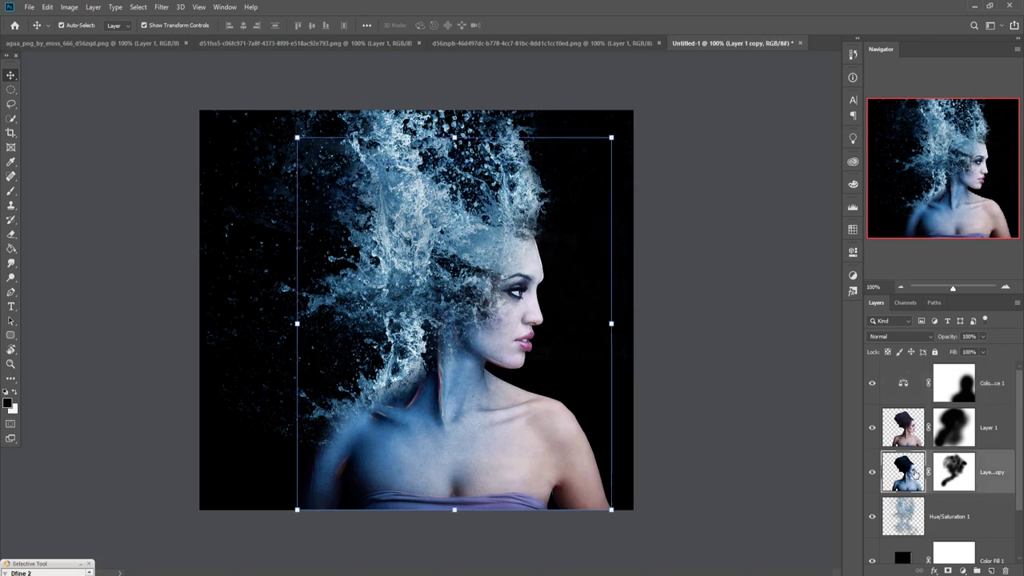
click(11, 192)
click(991, 570)
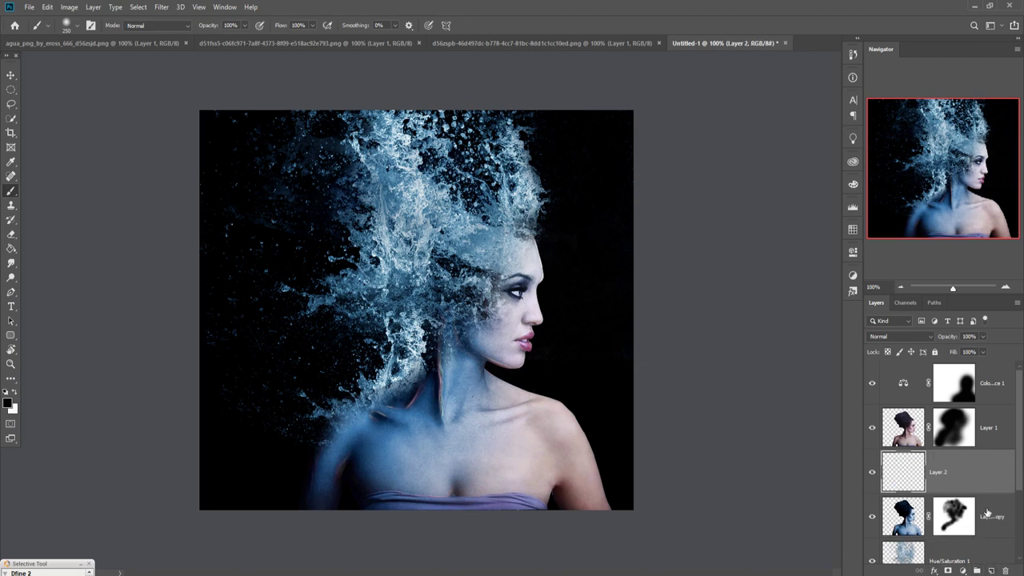
right_click(975, 477)
click(916, 215)
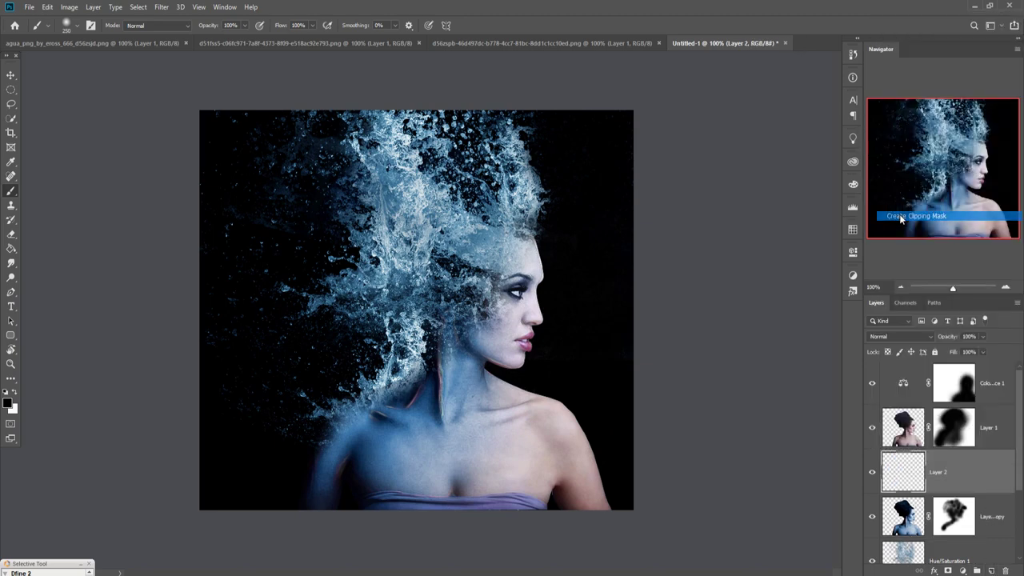
click(925, 336)
click(896, 434)
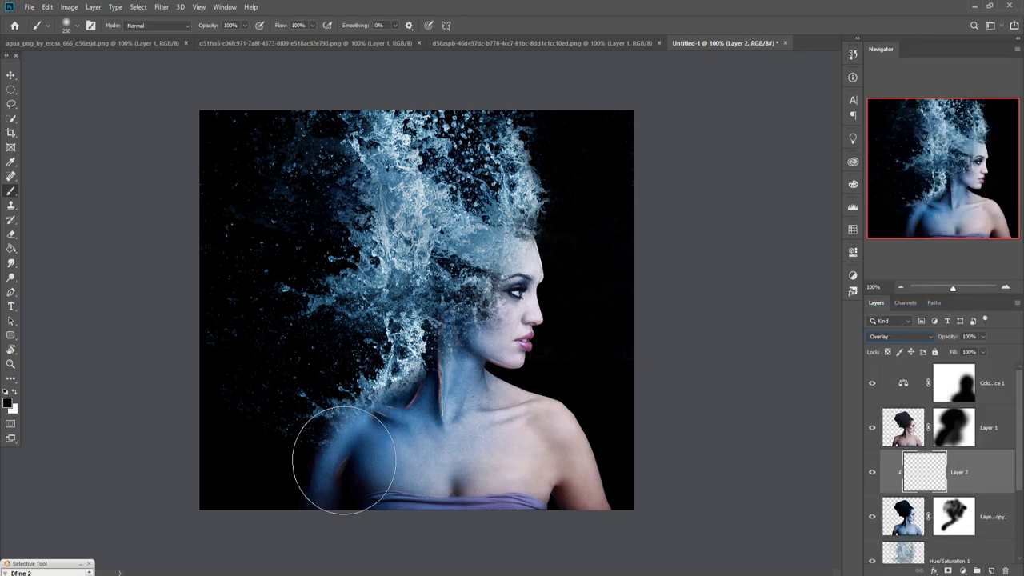
Step: Set the foreground to a light blue sampled from the image, with a smaller brush at 200% zoom
click(15, 393)
click(8, 403)
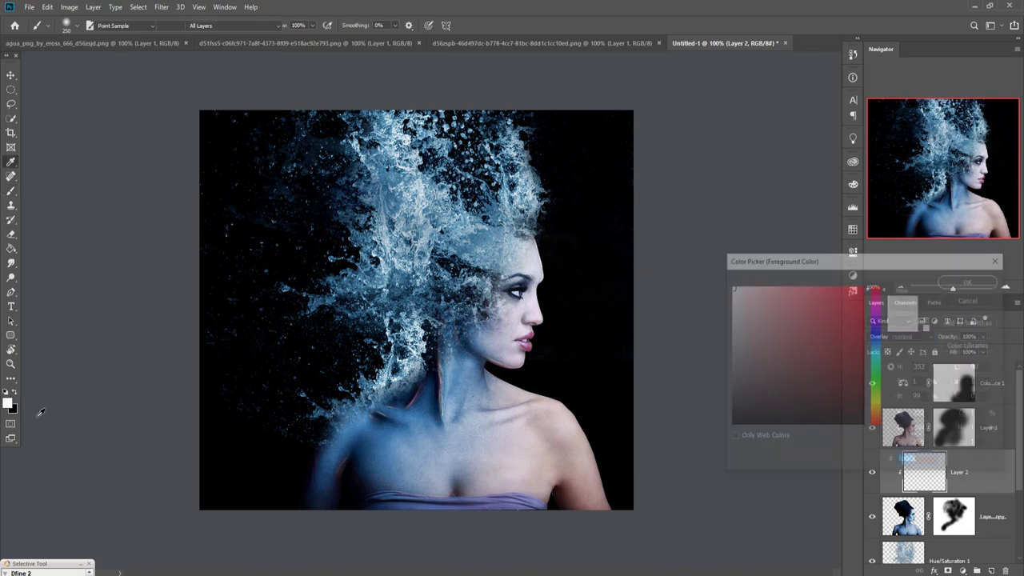
click(464, 372)
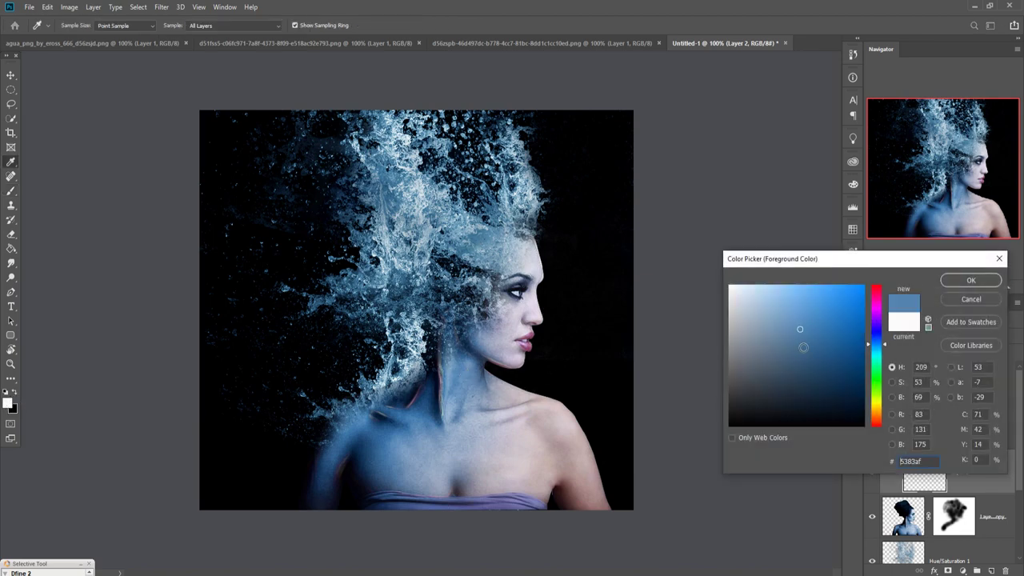
click(970, 280)
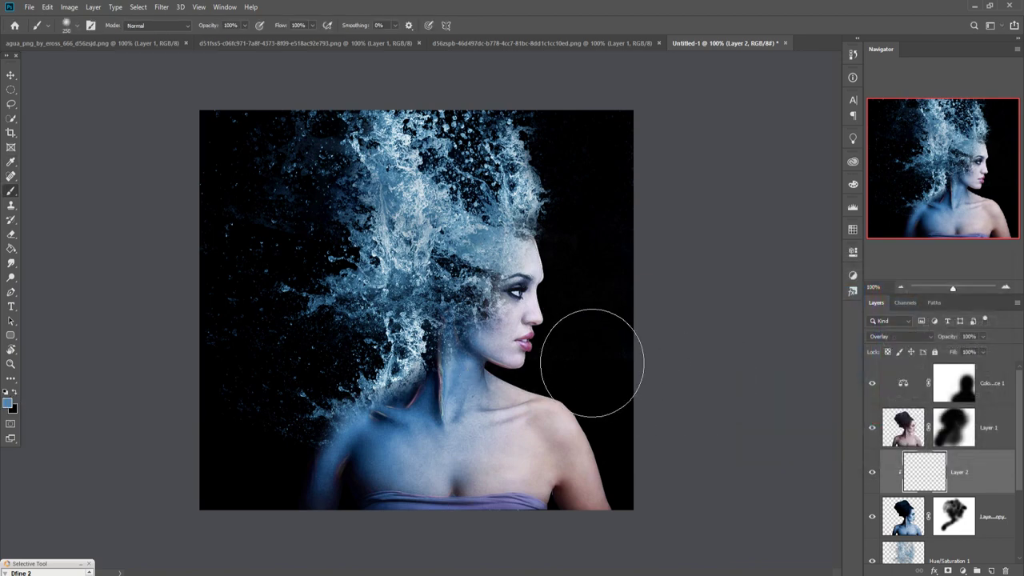
key(bracketleft)
key(bracketleft)
key(bracketleft)
key(bracketleft)
key(bracketleft)
key(bracketleft)
key(bracketleft)
key(bracketleft)
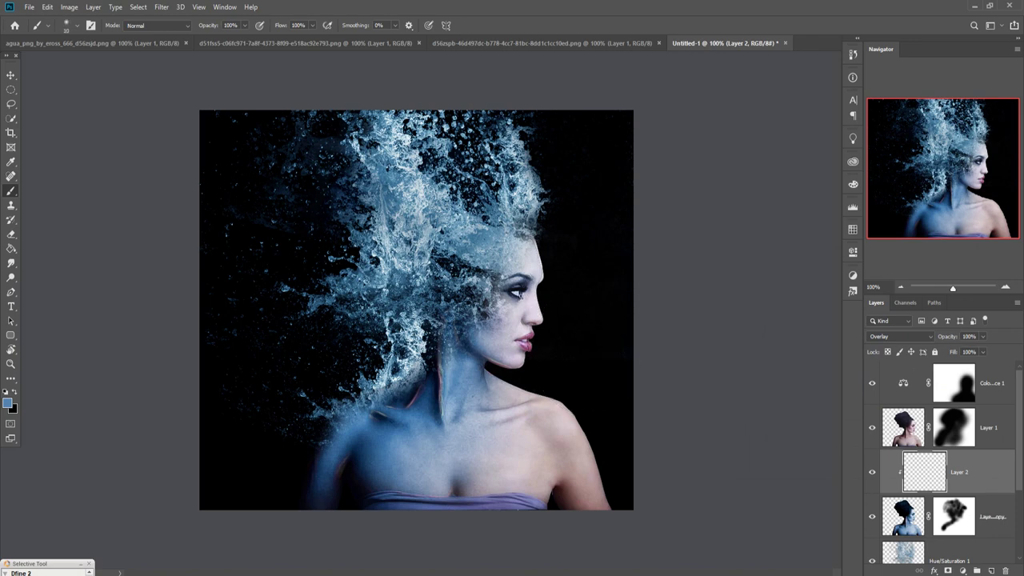
key(ctrl+plus)
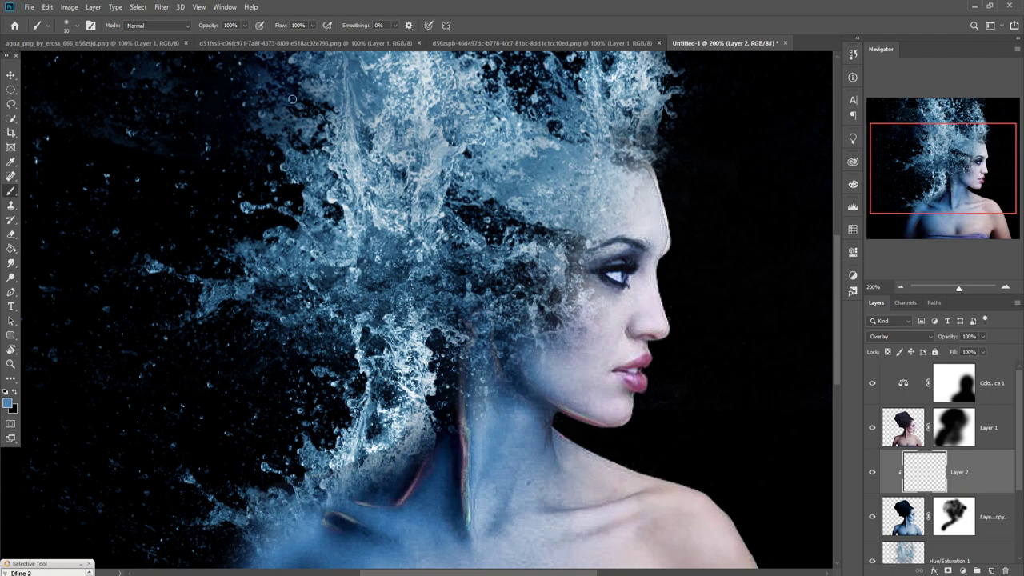
Step: Duplicate Layer 2 as Layer 2 copy and toggle Layer 1 off and on to compare
right_click(999, 485)
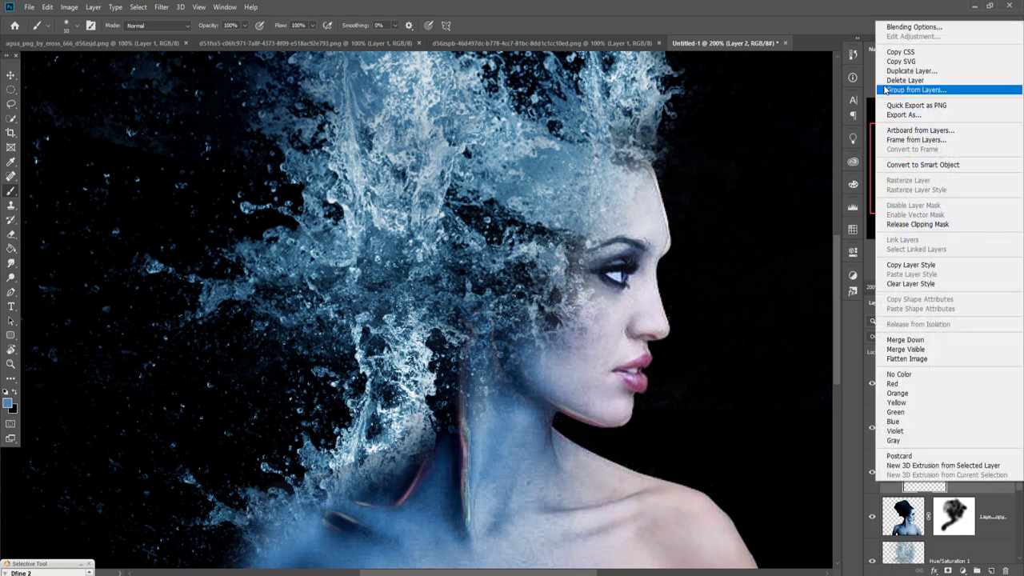
click(912, 72)
click(601, 165)
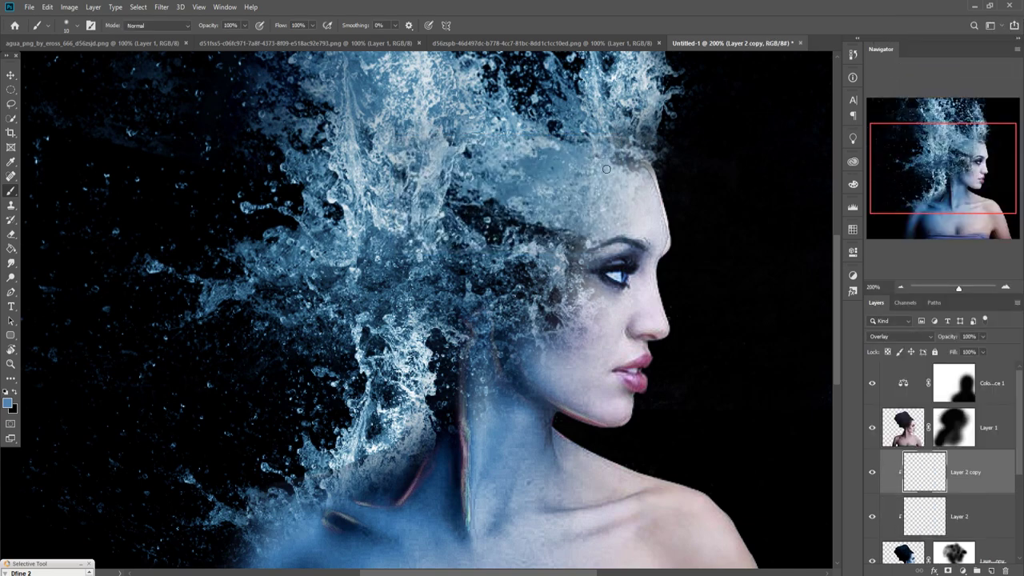
click(960, 428)
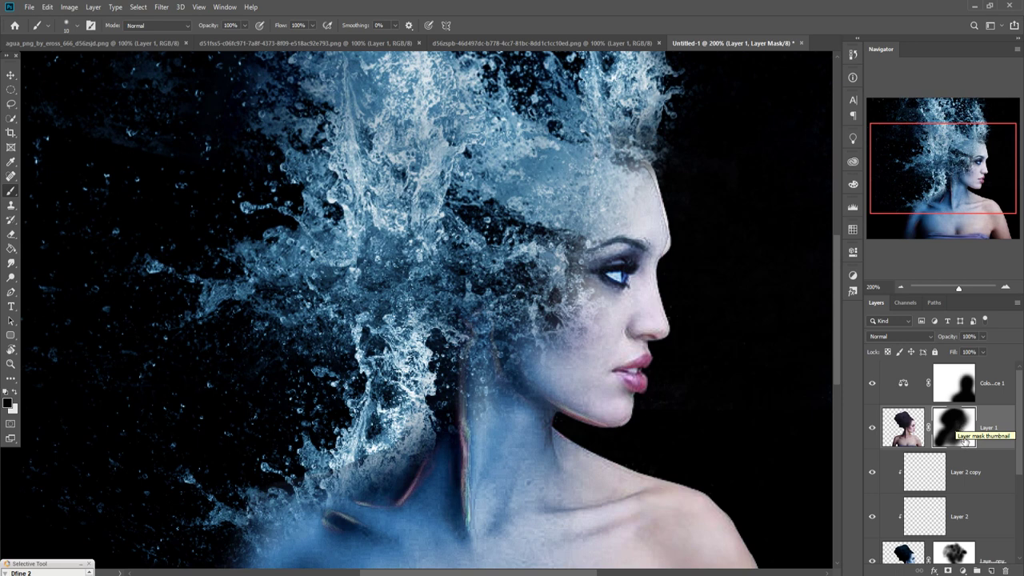
click(875, 429)
click(872, 428)
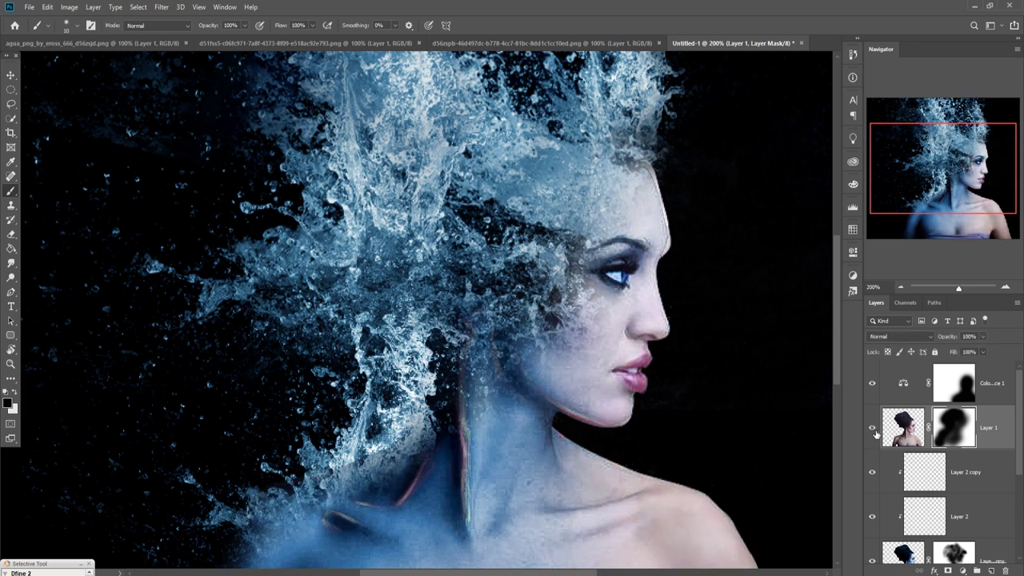
key(ctrl+2)
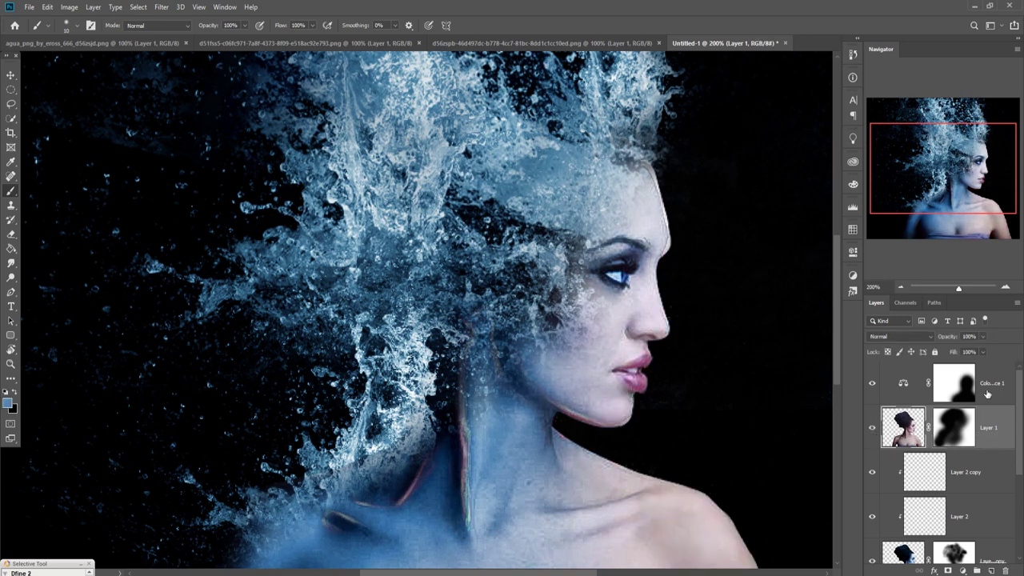
Step: Stamp all visible layers into a new Layer 3 and duplicate it as Layer 3 copy
click(988, 389)
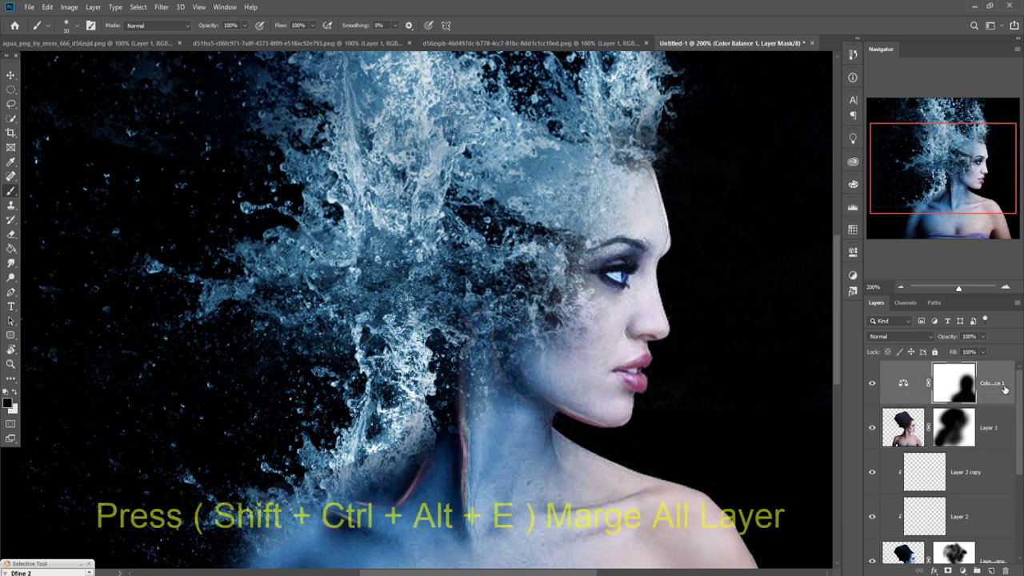
key(ctrl+shift+alt+e)
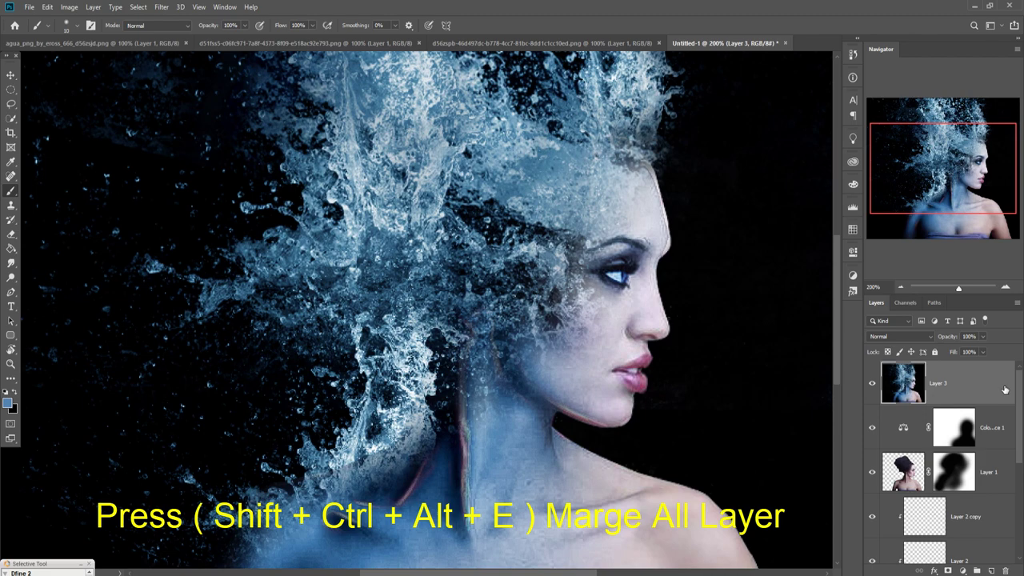
key(ctrl+minus)
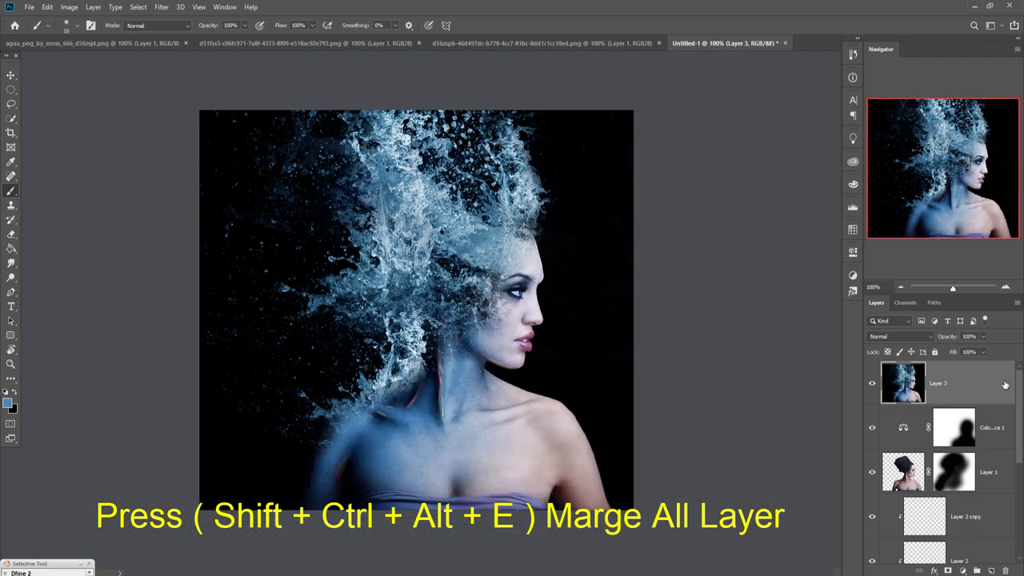
right_click(1002, 384)
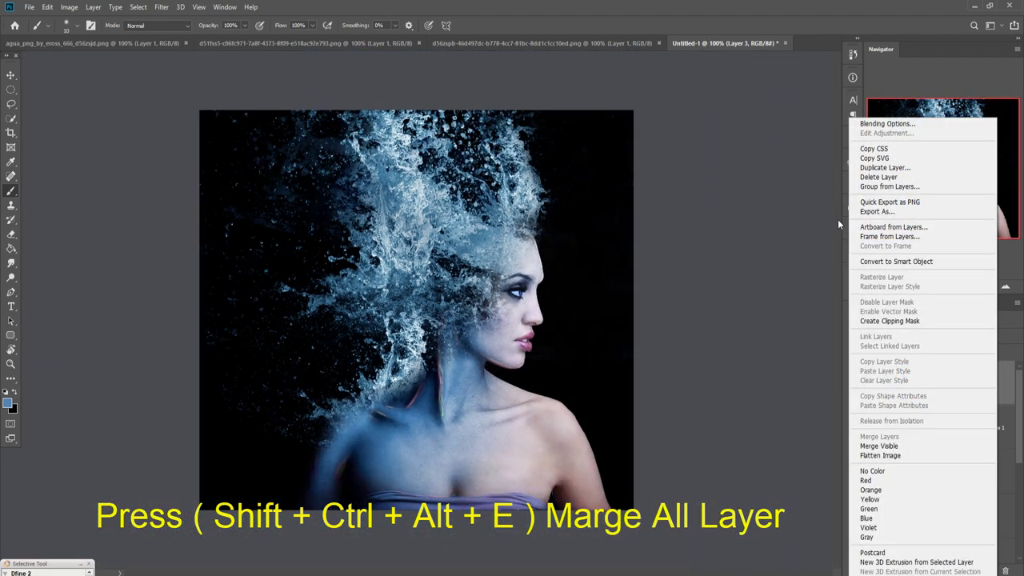
click(876, 168)
click(598, 165)
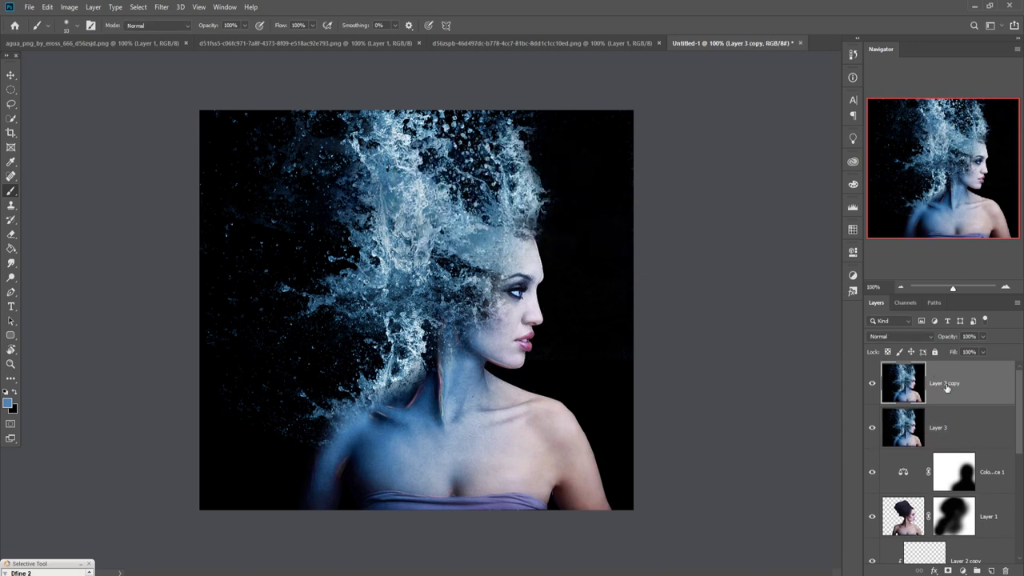
click(161, 7)
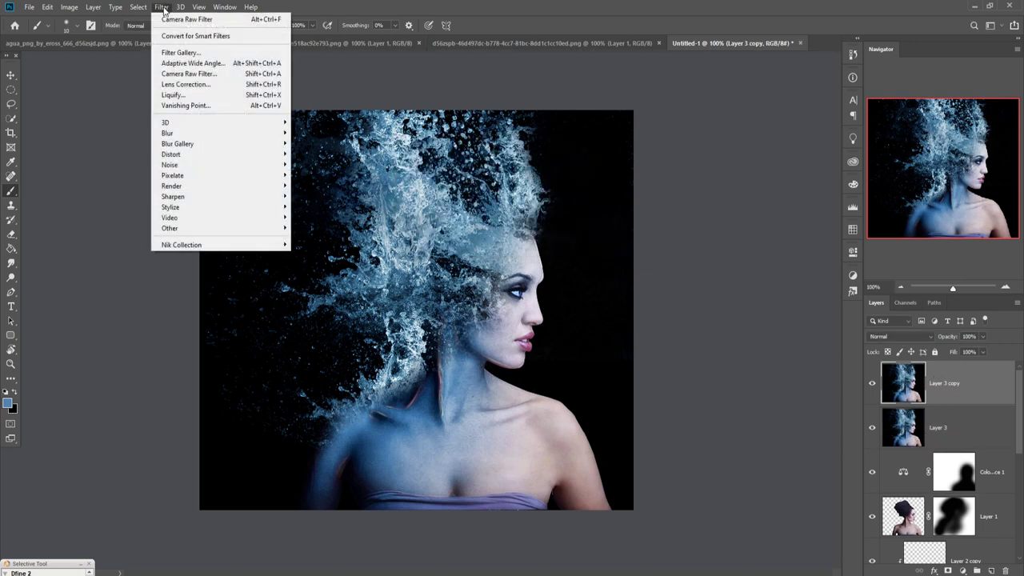
Step: Raise the Camera Raw sharpening amount on Layer 3 copy
click(179, 73)
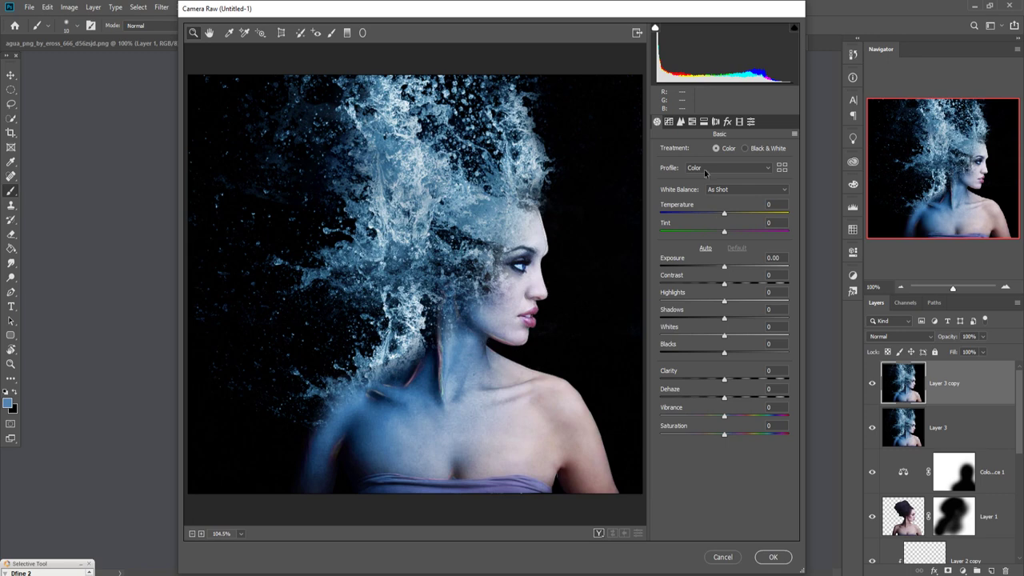
click(680, 122)
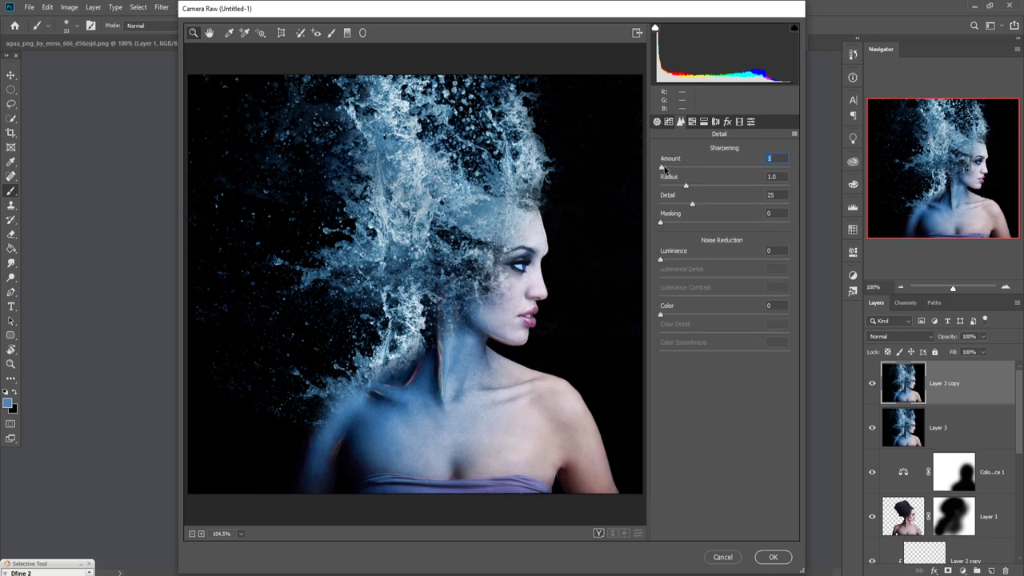
drag(663, 168, 731, 169)
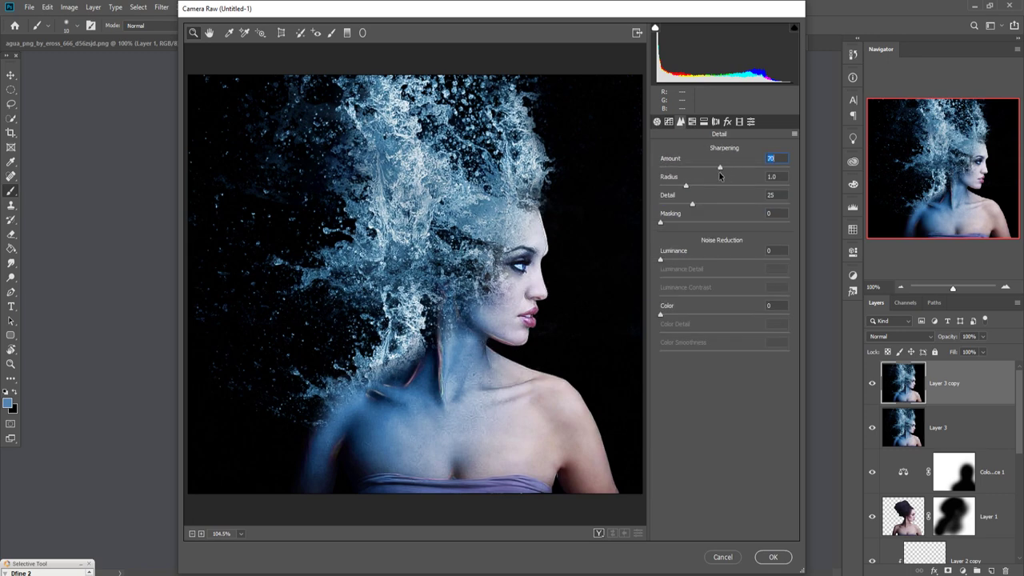
Step: Split-tone highlights hue 192/saturation 10, shadows hue 24/saturation 20, then stamp visible layers into Layer 4
click(705, 122)
drag(688, 172, 728, 173)
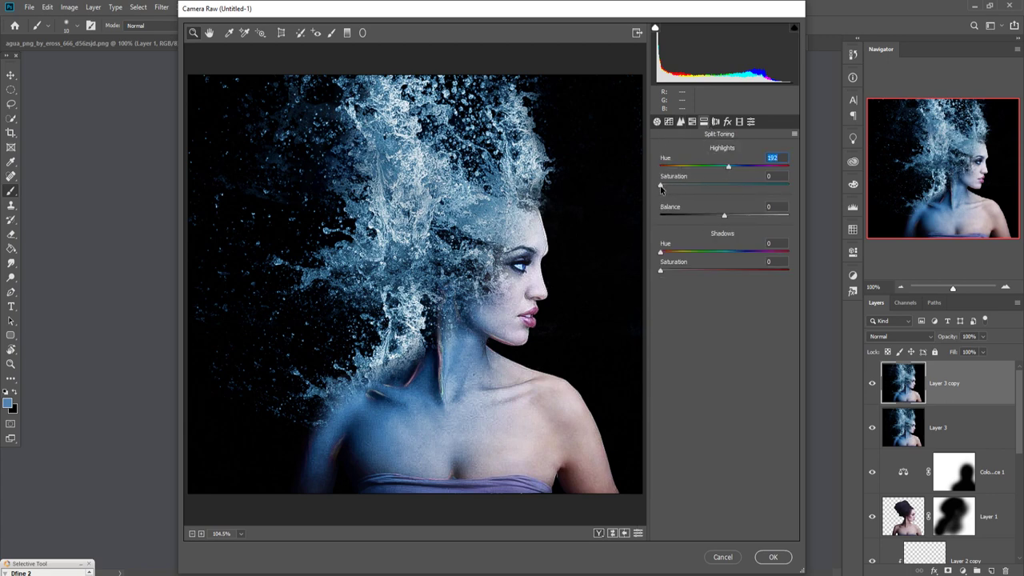
drag(661, 185, 672, 189)
mouse_move(660, 253)
mouse_down()
mouse_move(720, 254)
mouse_move(669, 254)
mouse_move(690, 269)
mouse_up()
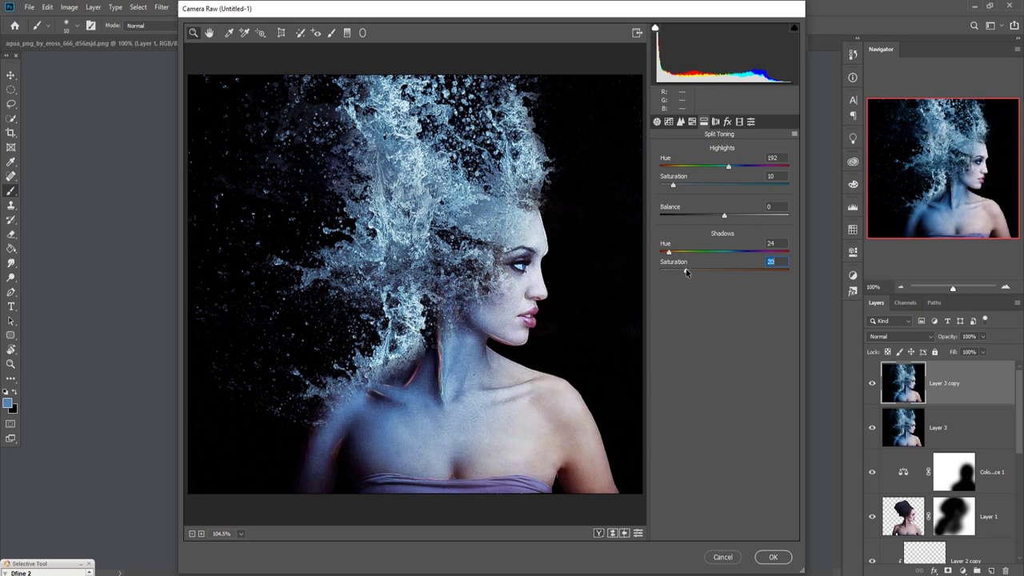
click(766, 557)
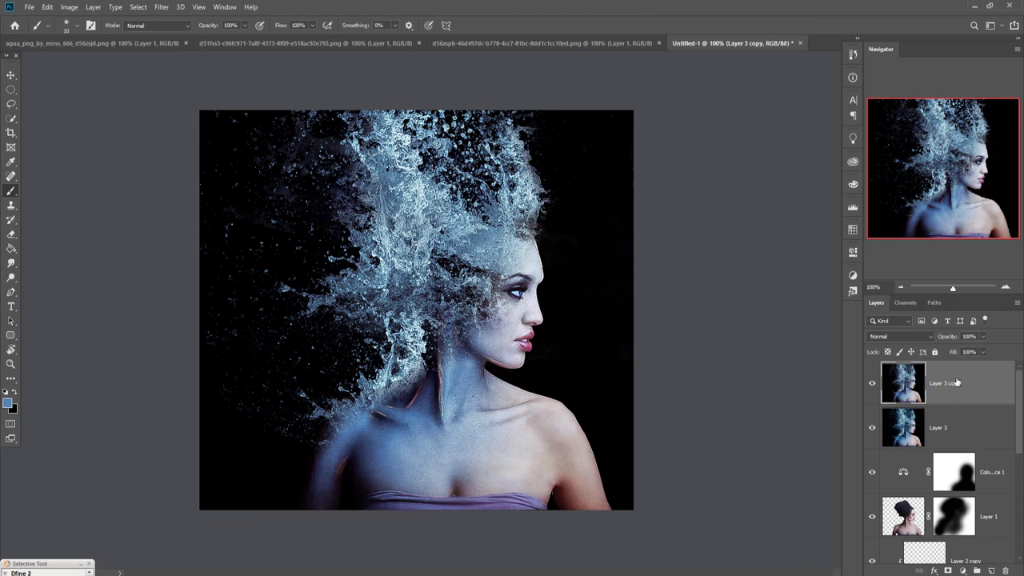
key(ctrl+shift+alt+e)
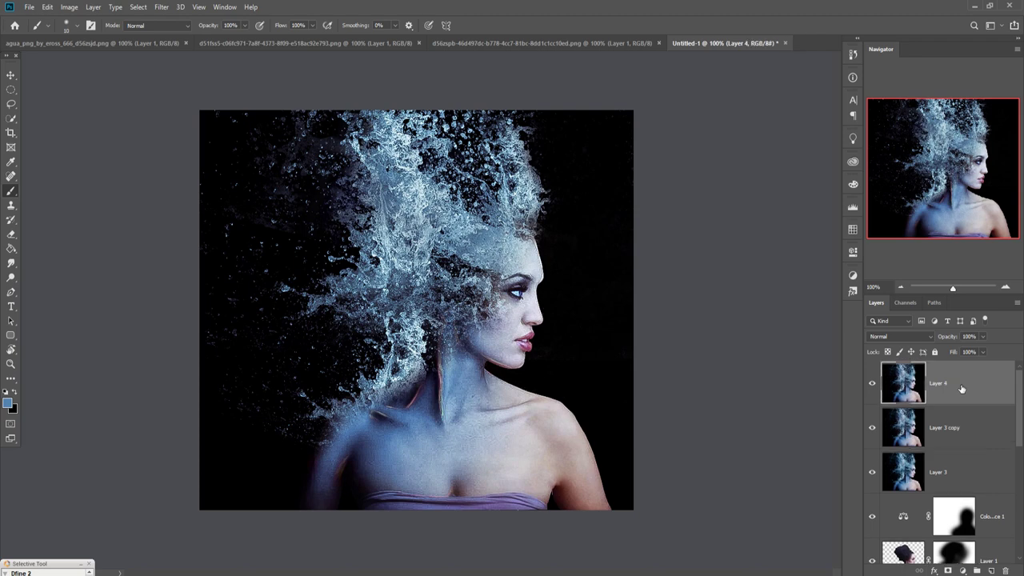